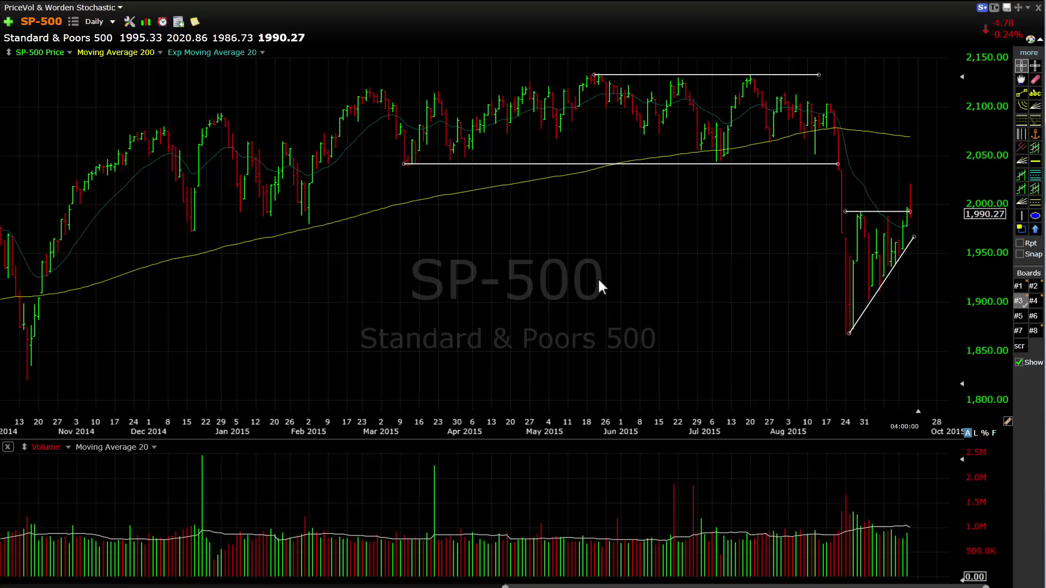
Extend the lower horizontal support line on the daily SP-500 chart just past the latest price bar, slightly below 2,050.
{"action": "scroll", "coordinate": [692, 286], "scroll_direction": "up", "scroll_amount": 3}
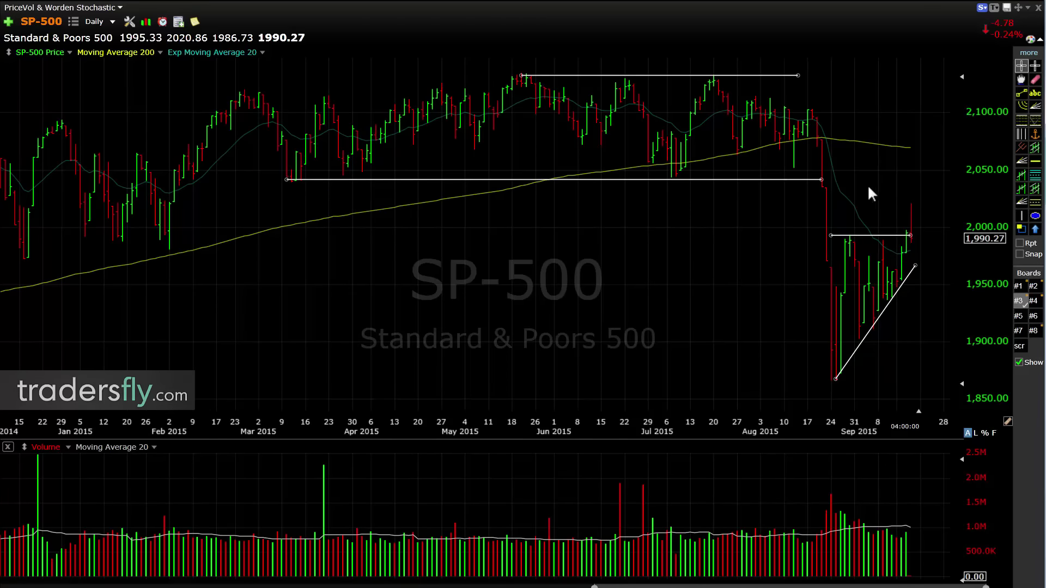
{"action": "scroll", "coordinate": [727, 265], "scroll_direction": "up", "scroll_amount": 4}
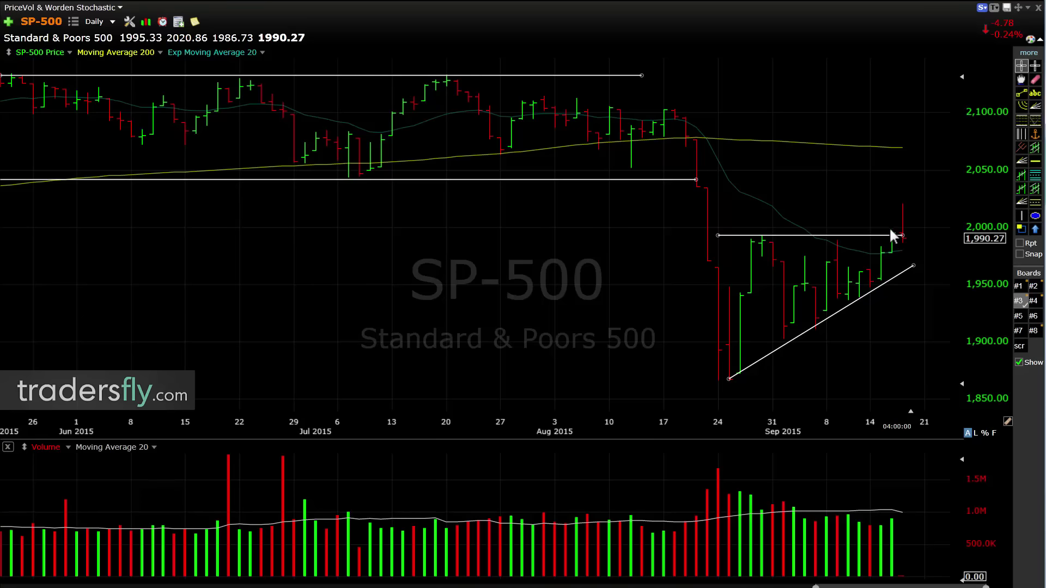
{"action": "left_click_drag", "start_coordinate": [700, 182], "coordinate": [935, 177]}
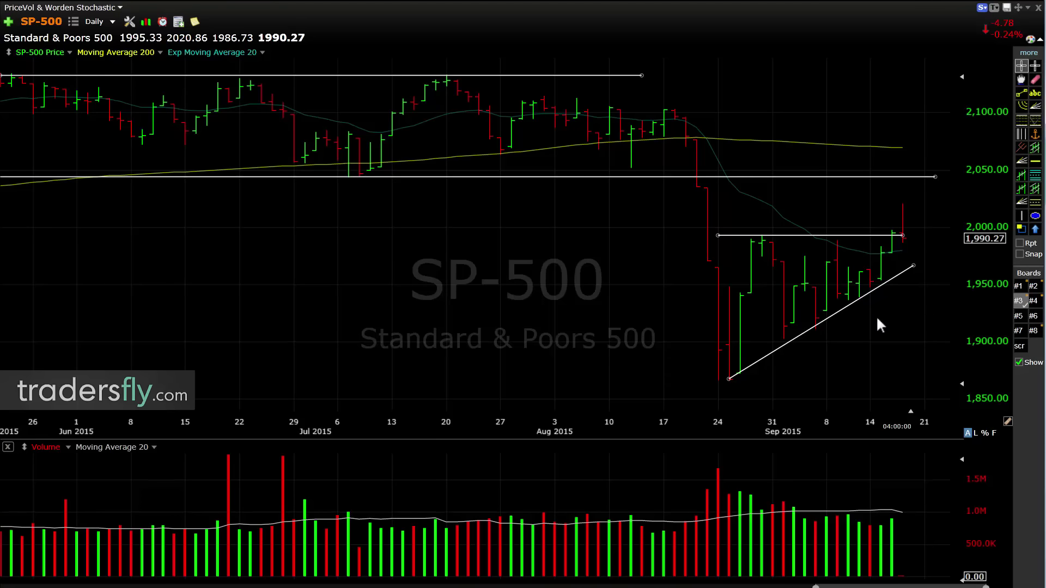
Switch the SP-500 chart to the 10-minute interval and from there to the 5-minute interval.
{"action": "key", "text": "1"}
{"action": "key", "text": "0"}
{"action": "key", "text": "Return"}
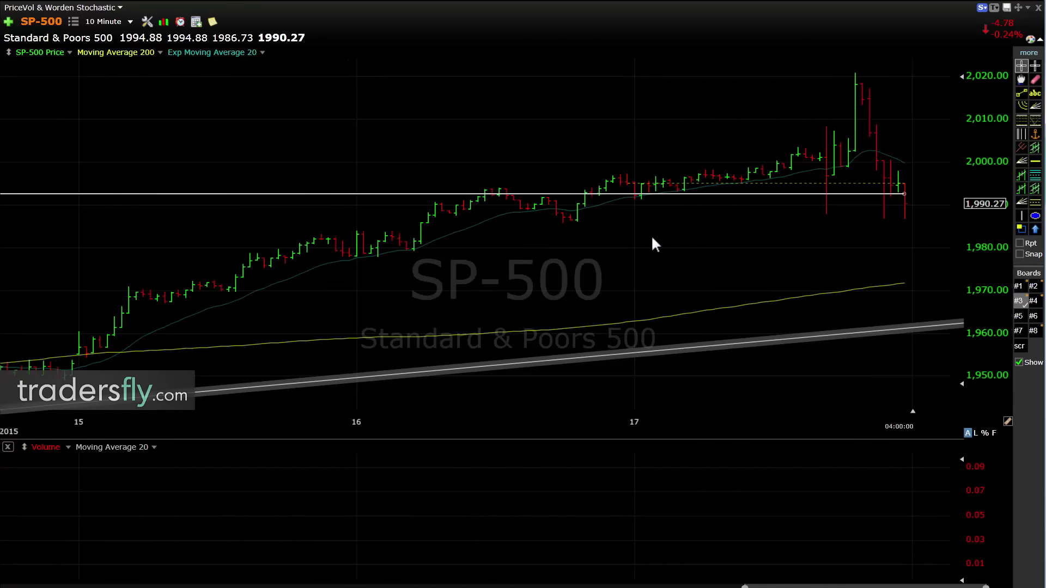
{"action": "key", "text": "5"}
{"action": "key", "text": "Return"}
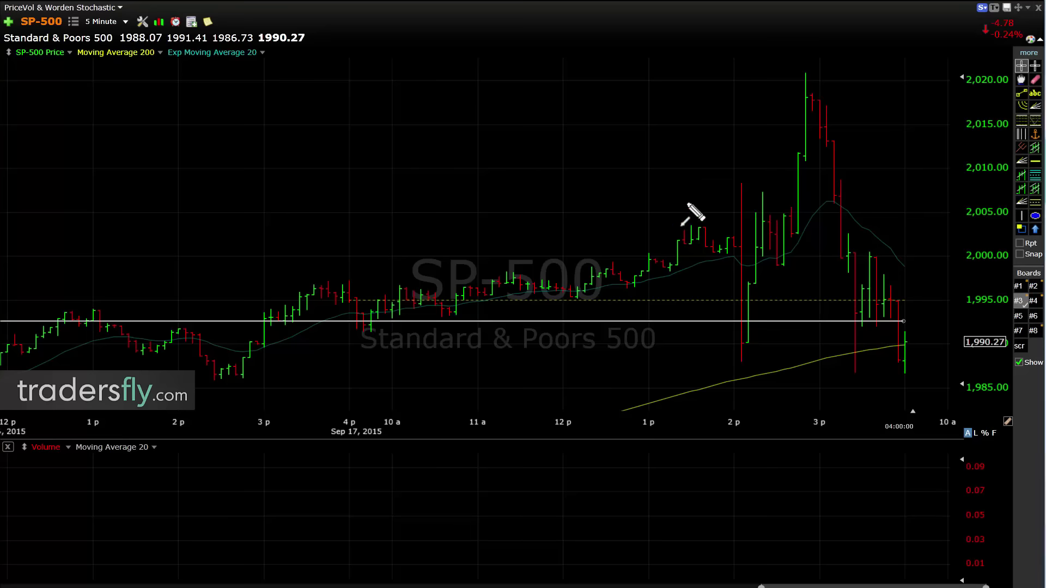
Mark the 2 p.m. drop, the swings after it and the 1,995 level with arrows, and clear the drawings.
{"action": "left_click_drag", "start_coordinate": [679, 174], "coordinate": [737, 233]}
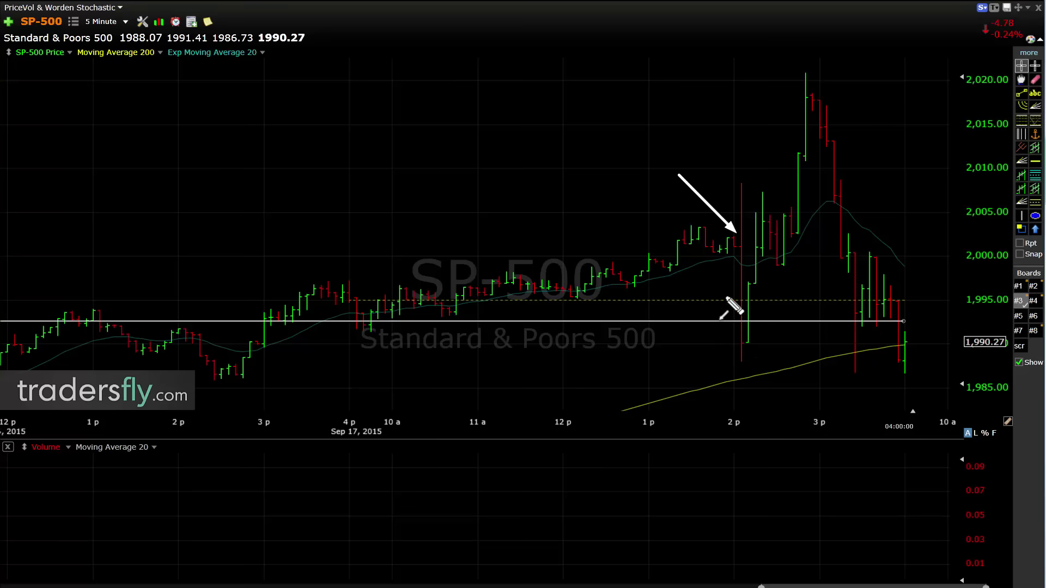
{"action": "mouse_move", "coordinate": [734, 191]}
{"action": "left_mouse_down"}
{"action": "mouse_move", "coordinate": [735, 369]}
{"action": "mouse_move", "coordinate": [759, 192]}
{"action": "mouse_move", "coordinate": [784, 270]}
{"action": "mouse_move", "coordinate": [799, 218]}
{"action": "mouse_move", "coordinate": [806, 84]}
{"action": "mouse_move", "coordinate": [902, 376]}
{"action": "left_mouse_up"}
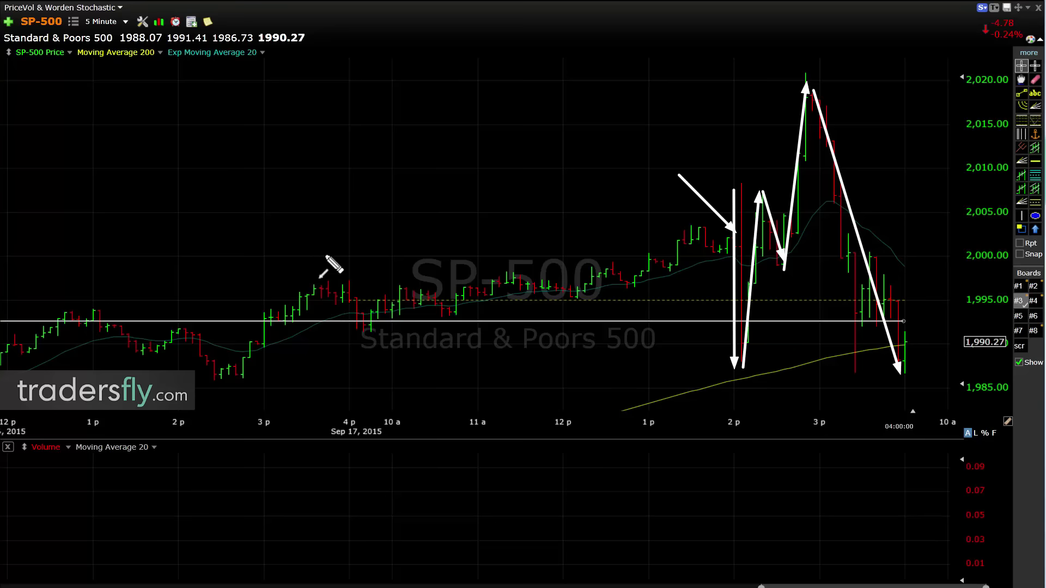
{"action": "mouse_move", "coordinate": [318, 236]}
{"action": "left_mouse_down"}
{"action": "mouse_move", "coordinate": [345, 300]}
{"action": "mouse_move", "coordinate": [794, 299]}
{"action": "left_mouse_up"}
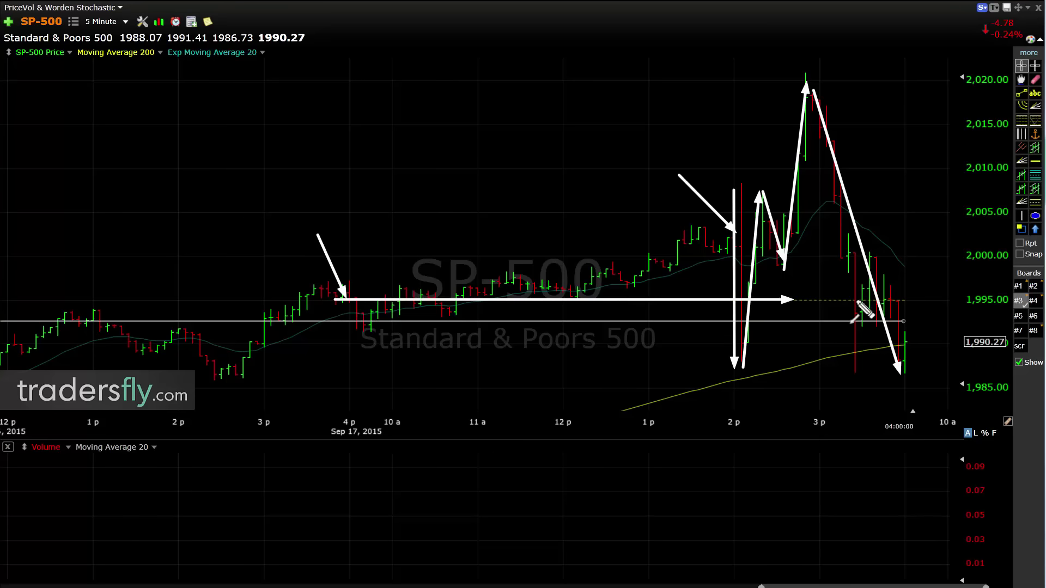
{"action": "left_click_drag", "start_coordinate": [863, 310], "coordinate": [931, 311]}
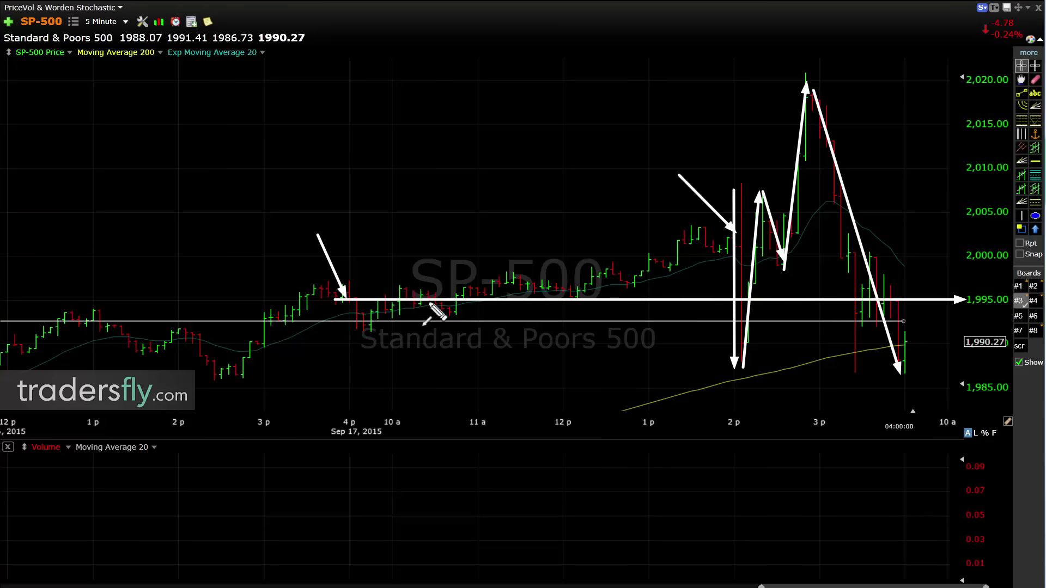
{"action": "key", "text": "e"}
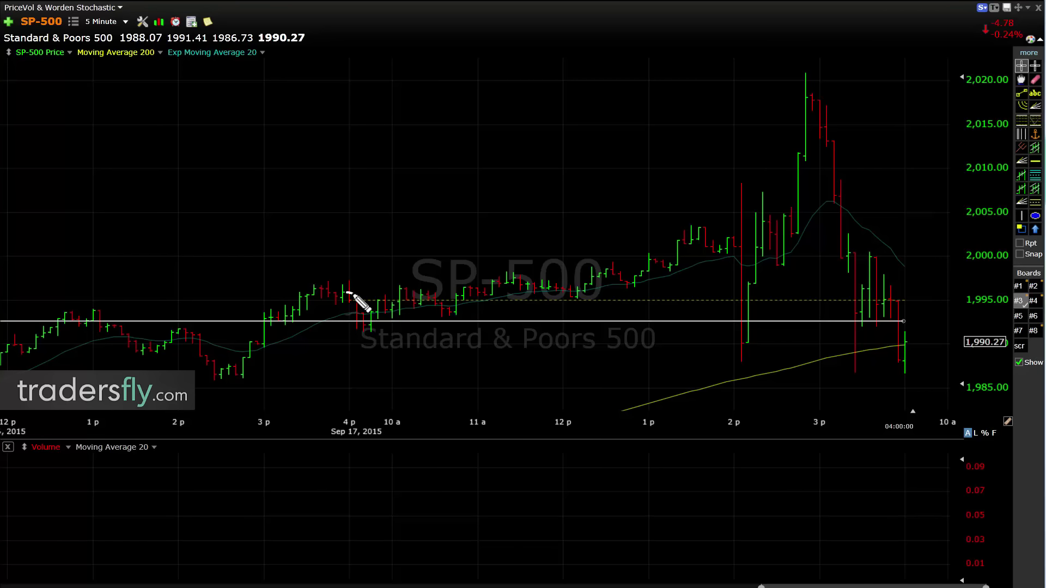
Trace the September 17 price path freehand, through the 2 p.m. drop and the spike to the closing low, ending in an arrowhead.
{"action": "mouse_move", "coordinate": [352, 295]}
{"action": "left_mouse_down"}
{"action": "mouse_move", "coordinate": [364, 321]}
{"action": "mouse_move", "coordinate": [492, 285]}
{"action": "mouse_move", "coordinate": [665, 267]}
{"action": "mouse_move", "coordinate": [696, 244]}
{"action": "mouse_move", "coordinate": [730, 241]}
{"action": "mouse_move", "coordinate": [739, 364]}
{"action": "left_mouse_up"}
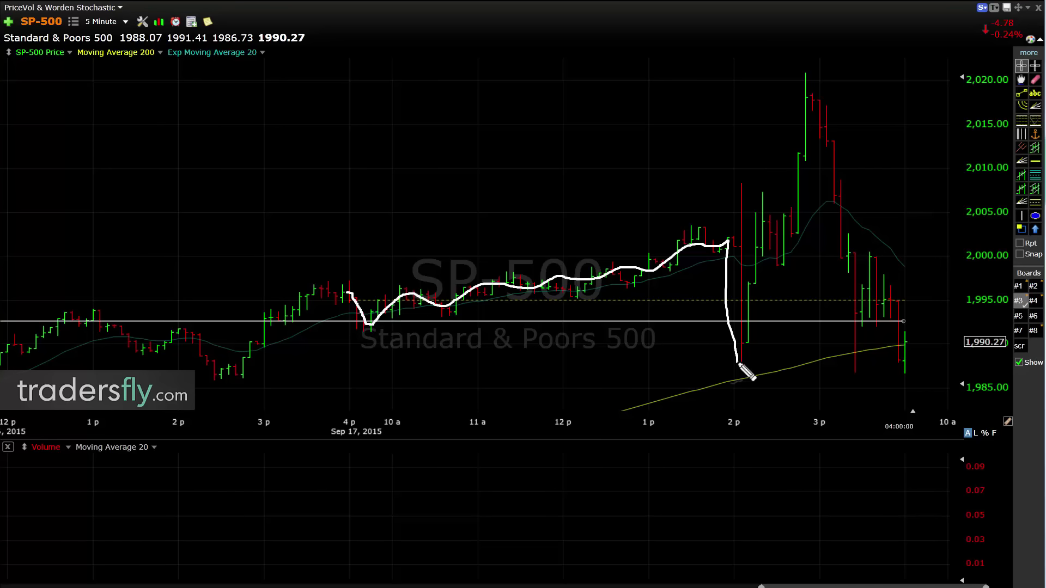
{"action": "left_click_drag", "start_coordinate": [739, 364], "coordinate": [769, 208]}
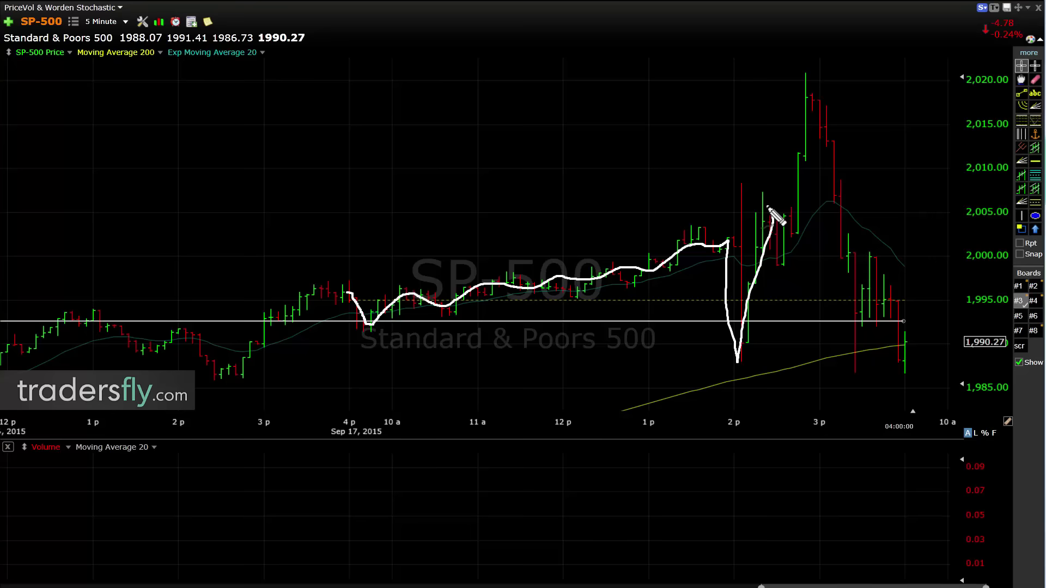
{"action": "mouse_move", "coordinate": [767, 207]}
{"action": "left_mouse_down"}
{"action": "mouse_move", "coordinate": [813, 94]}
{"action": "mouse_move", "coordinate": [914, 366]}
{"action": "mouse_move", "coordinate": [860, 347]}
{"action": "mouse_move", "coordinate": [910, 379]}
{"action": "mouse_move", "coordinate": [930, 364]}
{"action": "left_mouse_up"}
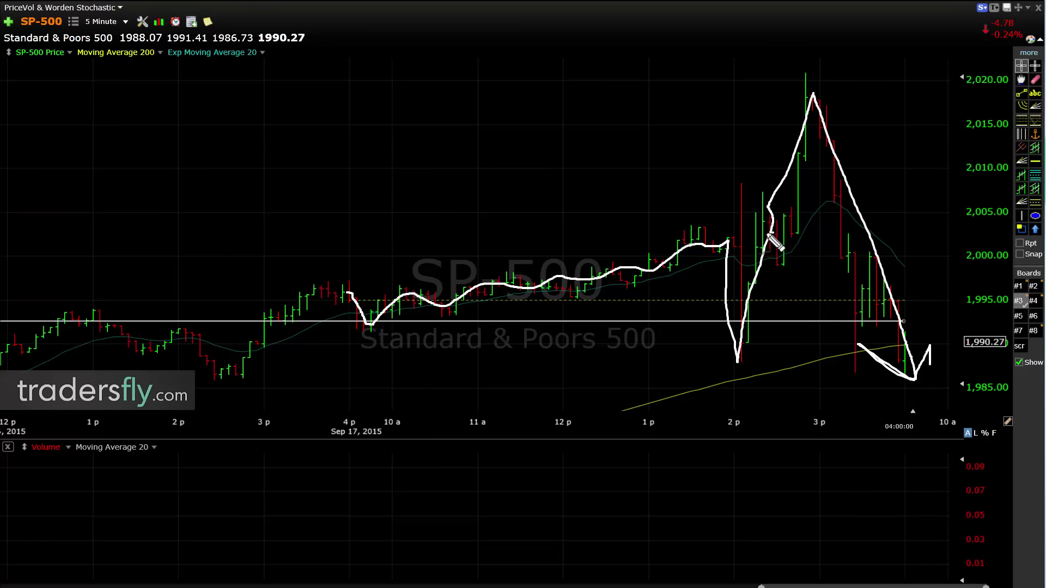
Circle the rebound, the spike and the final sell-off on the 5-minute chart, and clear all freehand drawings.
{"action": "mouse_move", "coordinate": [774, 234]}
{"action": "left_mouse_down"}
{"action": "mouse_move", "coordinate": [779, 321]}
{"action": "mouse_move", "coordinate": [762, 240]}
{"action": "left_mouse_up"}
{"action": "mouse_move", "coordinate": [812, 139]}
{"action": "left_mouse_down"}
{"action": "mouse_move", "coordinate": [801, 139]}
{"action": "mouse_move", "coordinate": [784, 194]}
{"action": "mouse_move", "coordinate": [804, 137]}
{"action": "left_mouse_up"}
{"action": "mouse_move", "coordinate": [884, 166]}
{"action": "left_mouse_down"}
{"action": "mouse_move", "coordinate": [809, 234]}
{"action": "mouse_move", "coordinate": [842, 186]}
{"action": "left_mouse_up"}
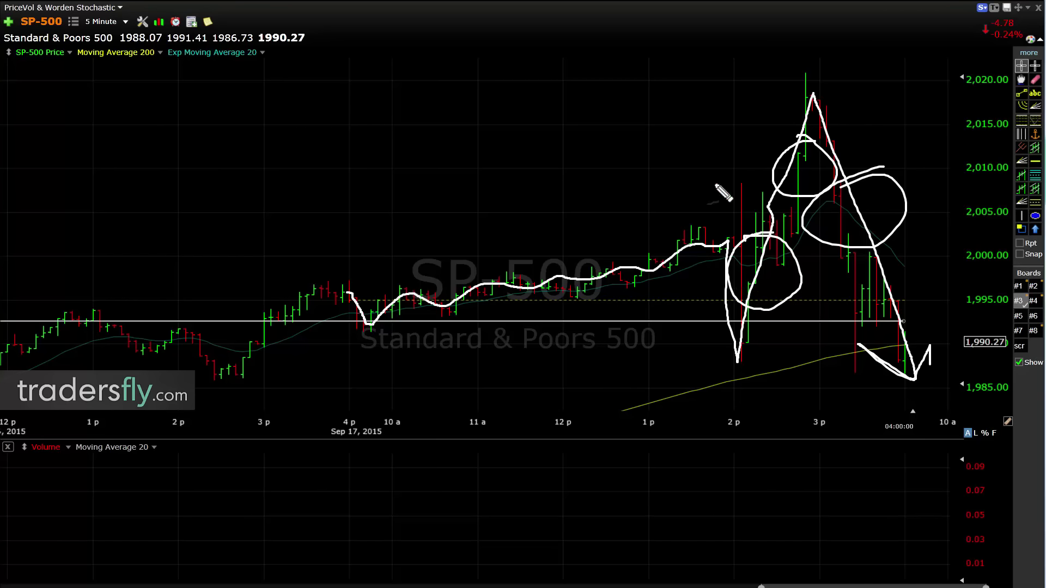
{"action": "left_click_drag", "start_coordinate": [701, 221], "coordinate": [709, 205]}
{"action": "key", "text": "e"}
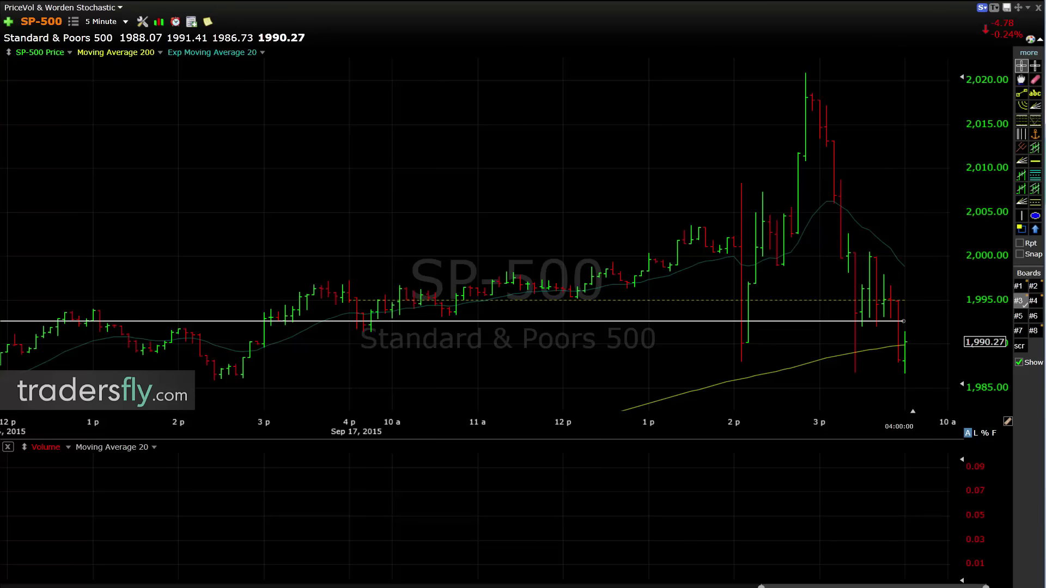
Circle the September 15 and September 16 price moves on the 5-minute SP-500 chart, and clear the drawings.
{"action": "scroll", "coordinate": [669, 228], "scroll_direction": "down", "scroll_amount": 3}
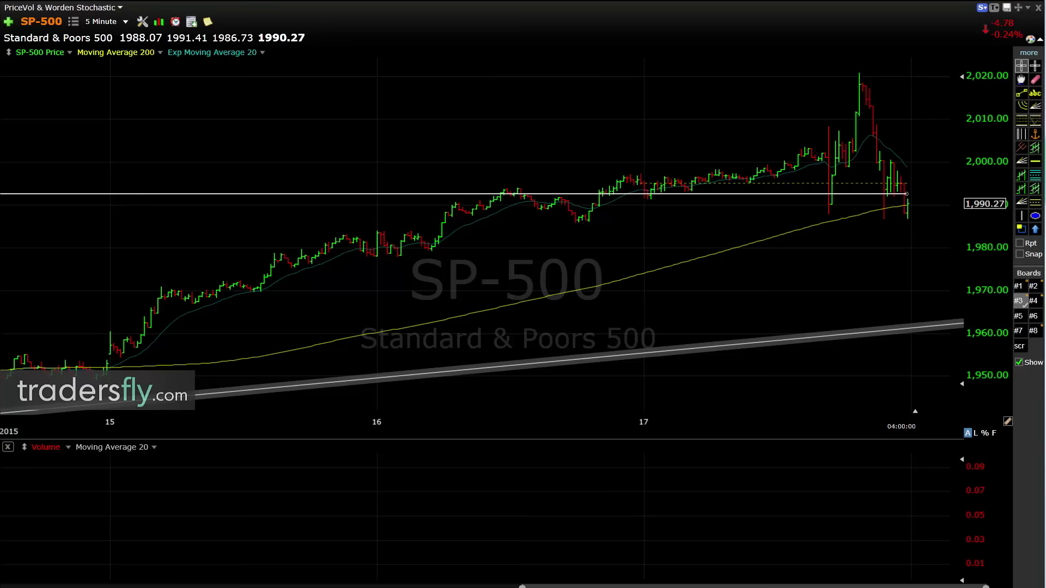
{"action": "mouse_move", "coordinate": [644, 177]}
{"action": "left_mouse_down"}
{"action": "mouse_move", "coordinate": [378, 233]}
{"action": "mouse_move", "coordinate": [583, 182]}
{"action": "mouse_move", "coordinate": [565, 178]}
{"action": "left_mouse_up"}
{"action": "mouse_move", "coordinate": [368, 221]}
{"action": "left_mouse_down"}
{"action": "mouse_move", "coordinate": [371, 291]}
{"action": "mouse_move", "coordinate": [310, 200]}
{"action": "left_mouse_up"}
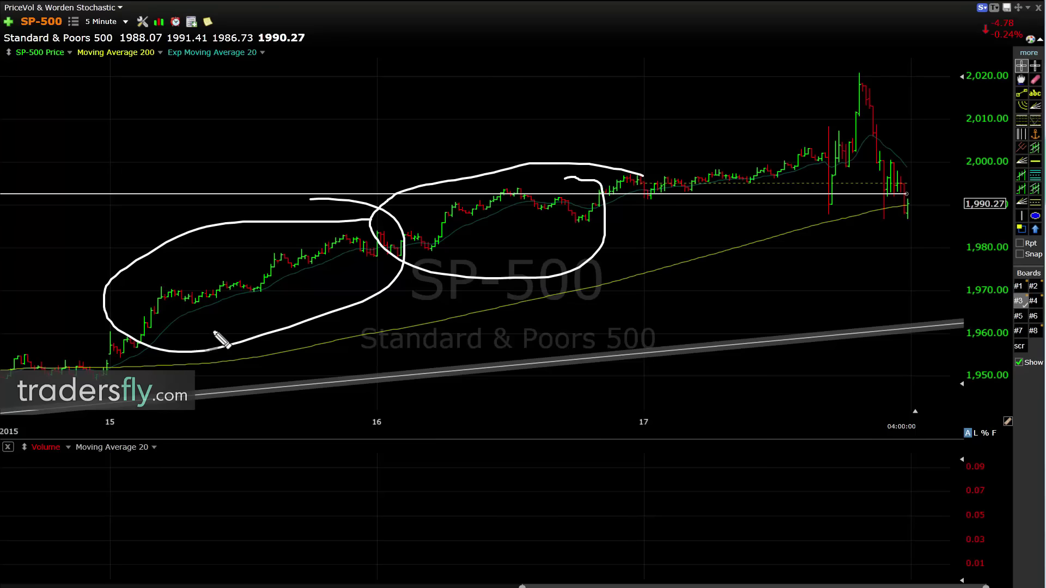
{"action": "key", "text": "Escape"}
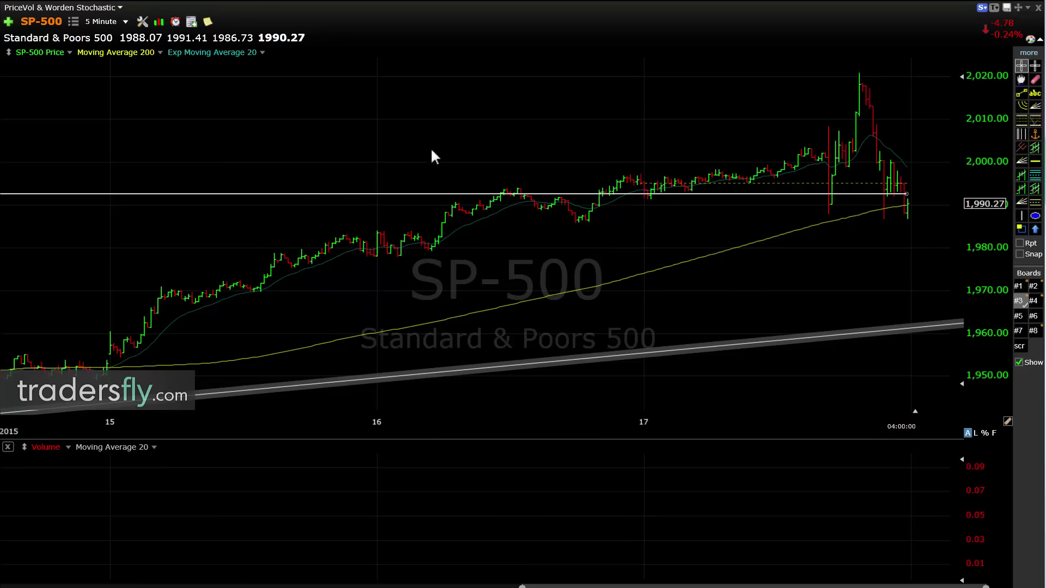
Return SP-500 to the daily interval and raise the recent end of the rising trendline slightly.
{"action": "key", "text": "d"}
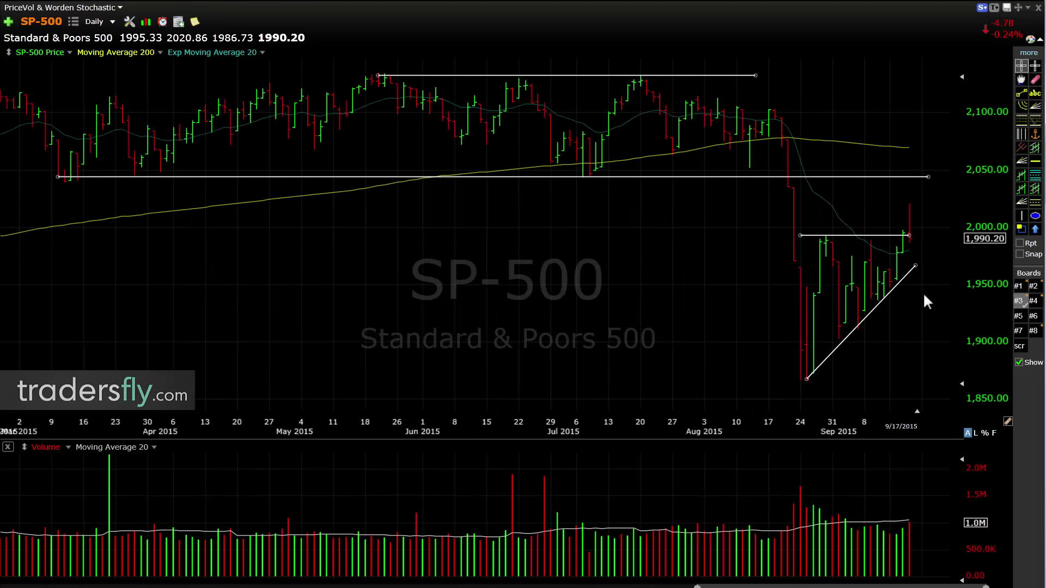
{"action": "scroll", "coordinate": [927, 302], "scroll_direction": "up", "scroll_amount": 3}
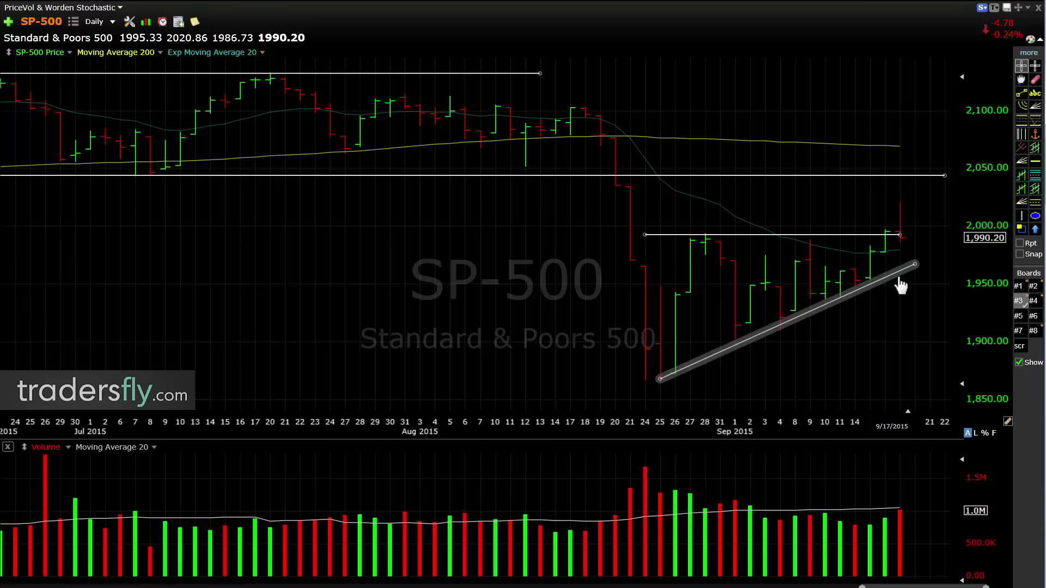
{"action": "mouse_move", "coordinate": [914, 265]}
{"action": "left_mouse_down"}
{"action": "mouse_move", "coordinate": [928, 260]}
{"action": "mouse_move", "coordinate": [915, 261]}
{"action": "left_mouse_up"}
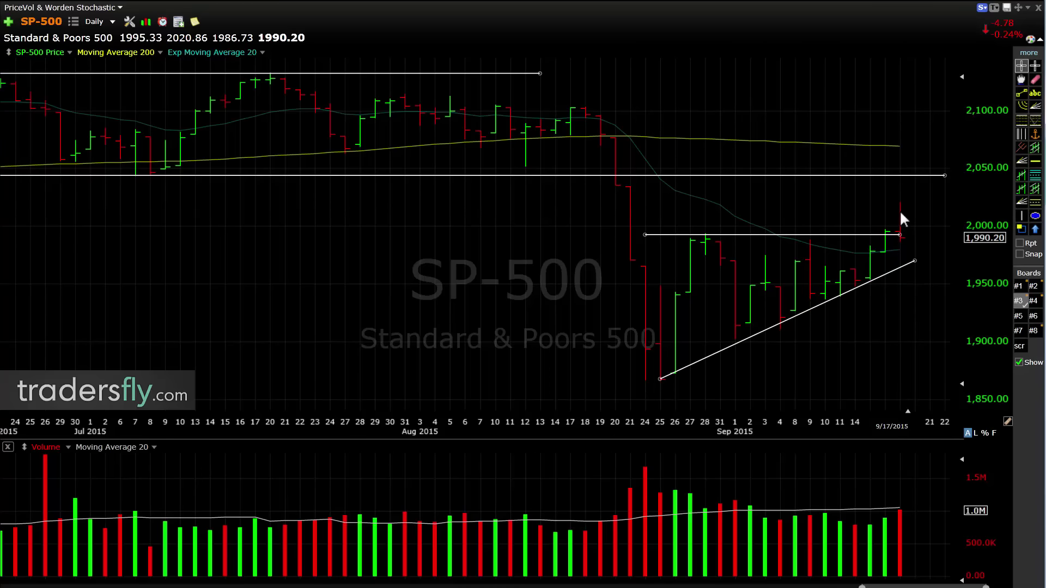
Load the daily chart for SPY.
{"action": "mouse_move", "coordinate": [900, 210]}
{"action": "type", "text": "SPY"}
{"action": "key", "text": "Return"}
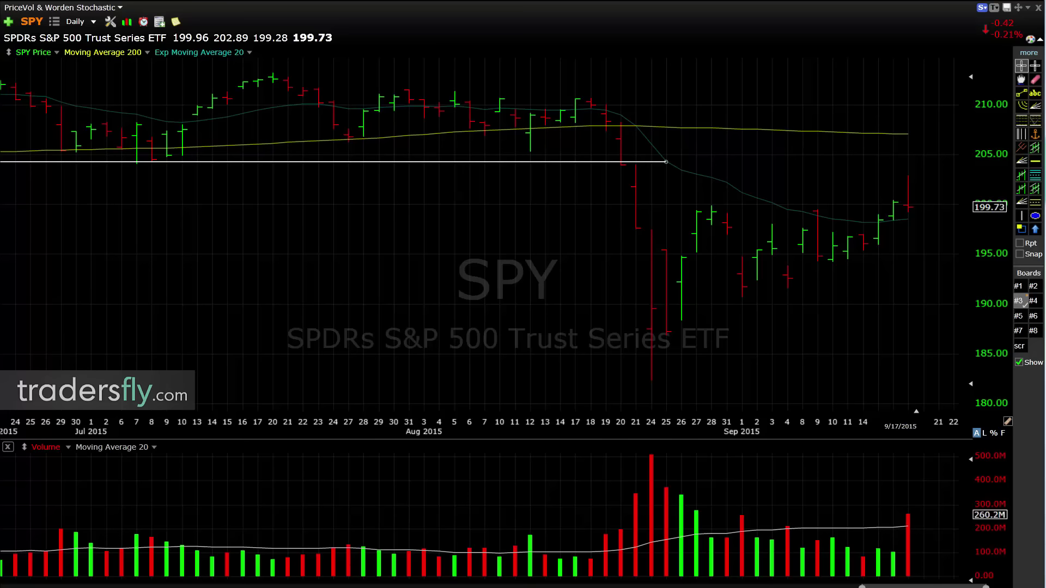
Draw arrows along SPY's declining volume since late August and at the latest volume bar, and clear the drawings.
{"action": "mouse_move", "coordinate": [660, 474]}
{"action": "left_mouse_down"}
{"action": "mouse_move", "coordinate": [722, 504]}
{"action": "mouse_move", "coordinate": [894, 553]}
{"action": "left_mouse_up"}
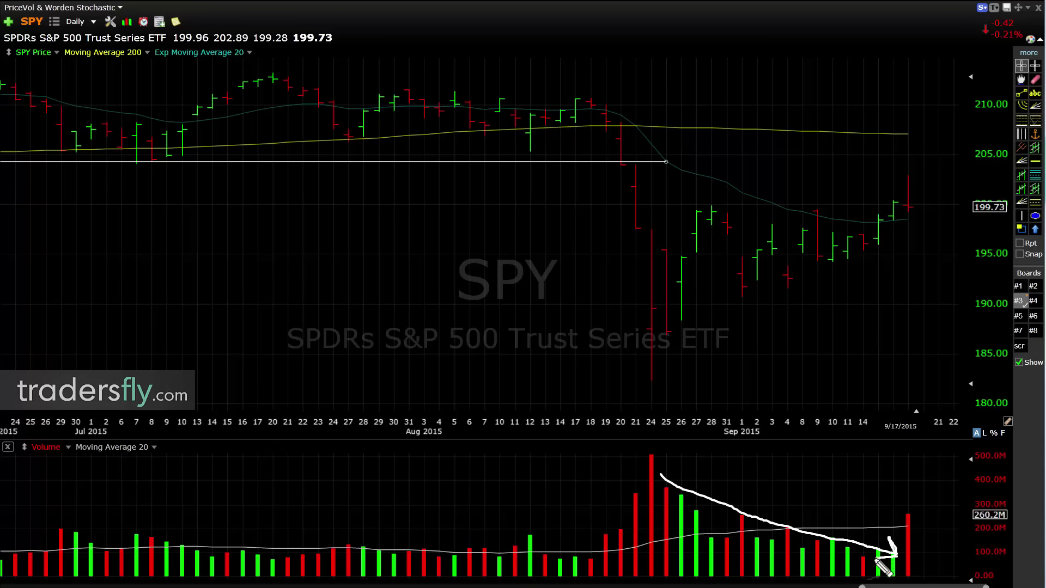
{"action": "mouse_move", "coordinate": [901, 458]}
{"action": "left_mouse_down"}
{"action": "mouse_move", "coordinate": [908, 511]}
{"action": "mouse_move", "coordinate": [915, 497]}
{"action": "left_mouse_up"}
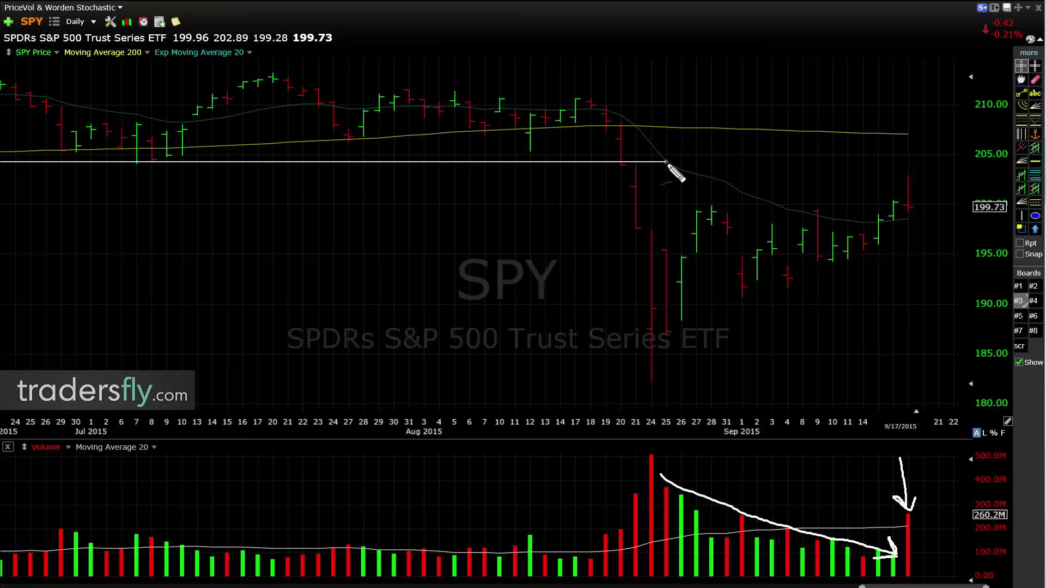
{"action": "mouse_move", "coordinate": [586, 80]}
{"action": "left_mouse_down"}
{"action": "mouse_move", "coordinate": [564, 129]}
{"action": "mouse_move", "coordinate": [679, 235]}
{"action": "mouse_move", "coordinate": [532, 245]}
{"action": "left_mouse_up"}
{"action": "key", "text": "e"}
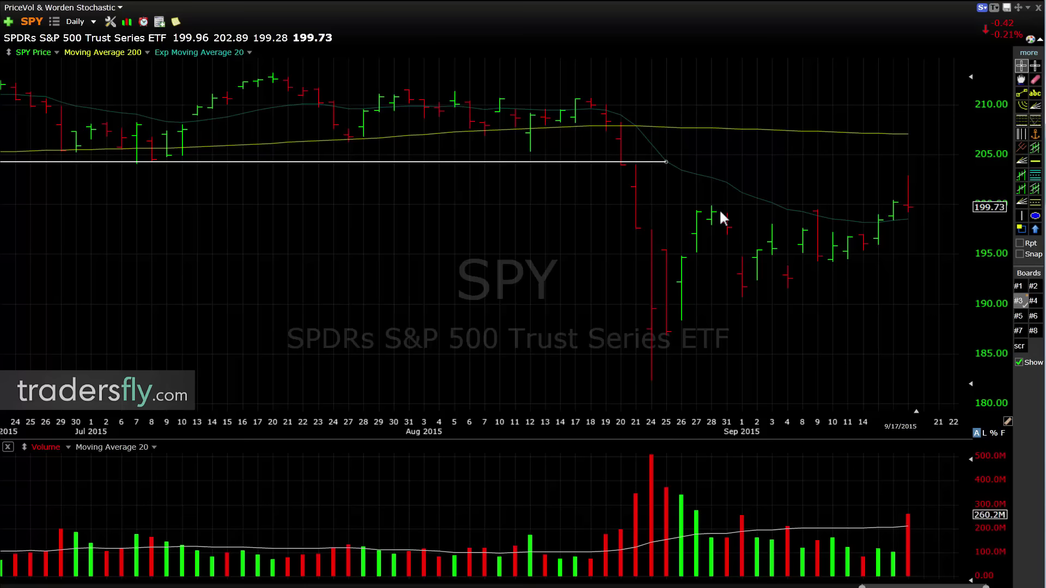
Inspect the SPY bar for 8/31/15 and load the daily chart for AAPL.
{"action": "left_click", "coordinate": [701, 209]}
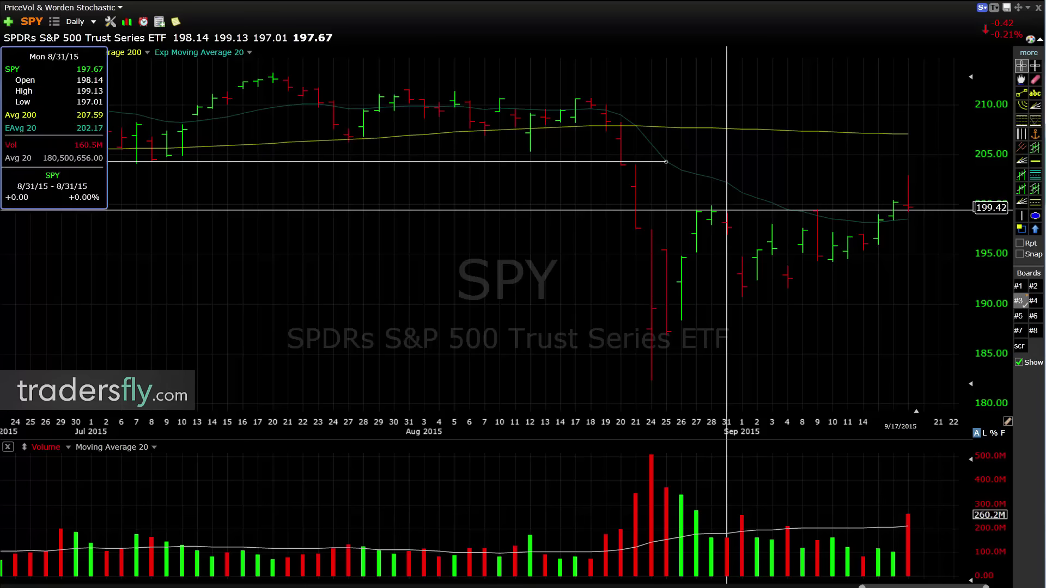
{"action": "type", "text": "aapl"}
{"action": "key", "text": "Return"}
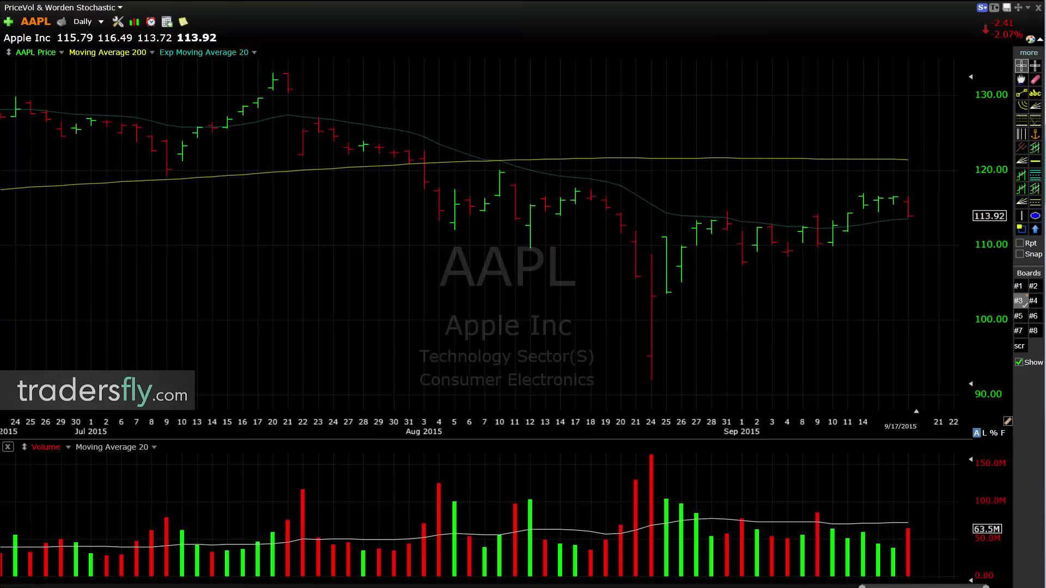
Point an arrow at AAPL's late-July gap down on a chart reaching back to spring 2015, and clear the arrow.
{"action": "scroll", "coordinate": [597, 178], "scroll_direction": "down", "scroll_amount": 6}
{"action": "scroll", "coordinate": [461, 203], "scroll_direction": "up", "scroll_amount": 4}
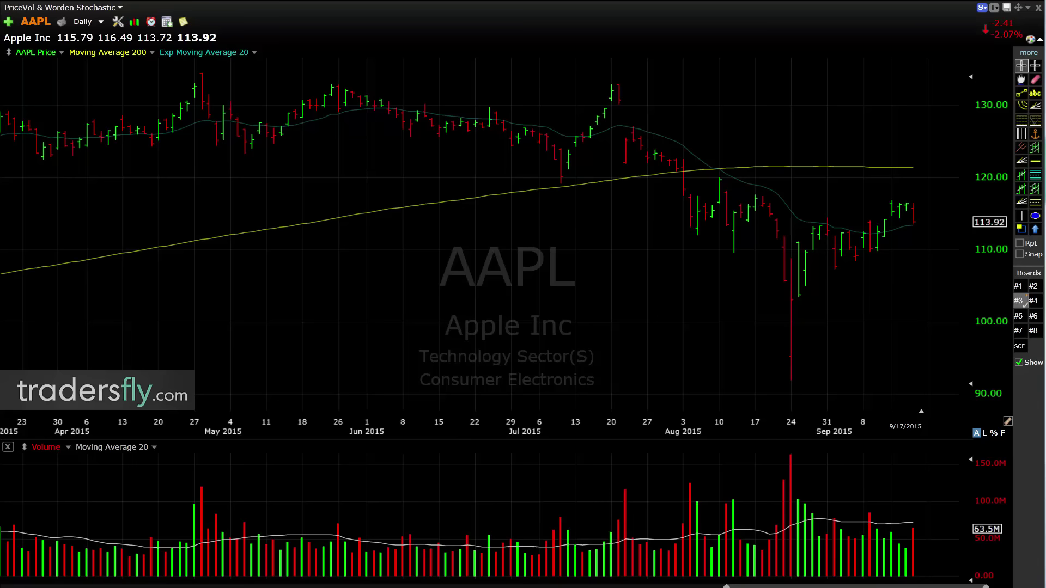
{"action": "left_click_drag", "start_coordinate": [714, 87], "coordinate": [625, 111]}
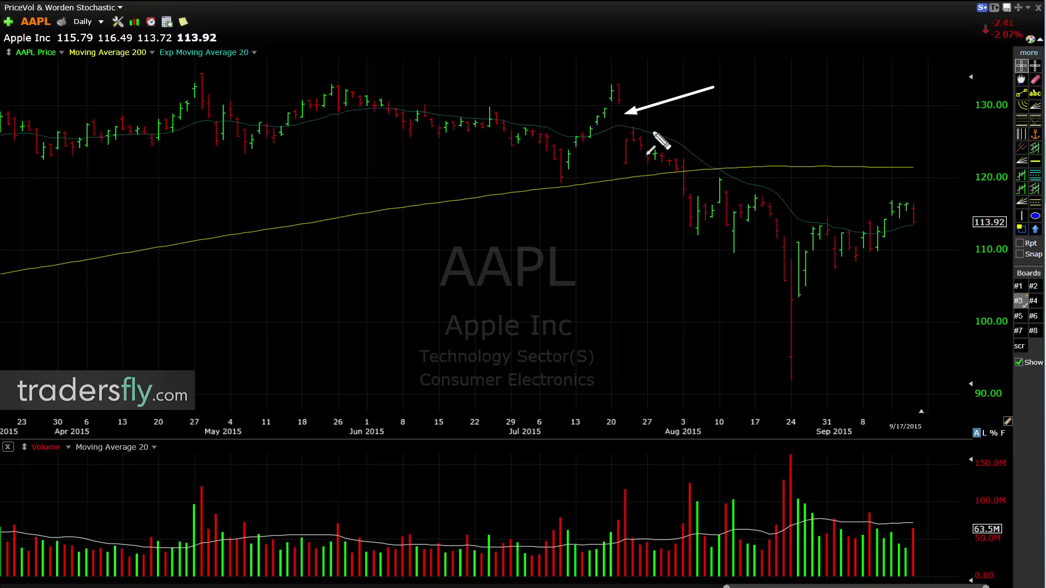
{"action": "key", "text": "Delete"}
Load the GMCR daily chart and look closer at its price gap in early August 2015.
{"action": "type", "text": "GMCR"}
{"action": "key", "text": "Return"}
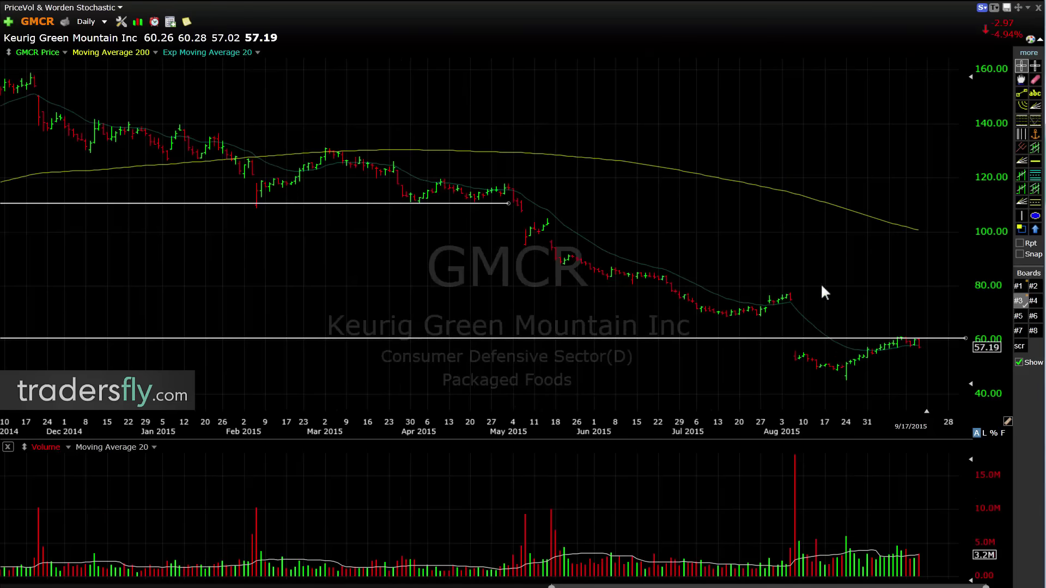
{"action": "scroll", "coordinate": [817, 294], "scroll_direction": "up", "scroll_amount": 5}
{"action": "left_click", "coordinate": [749, 267]}
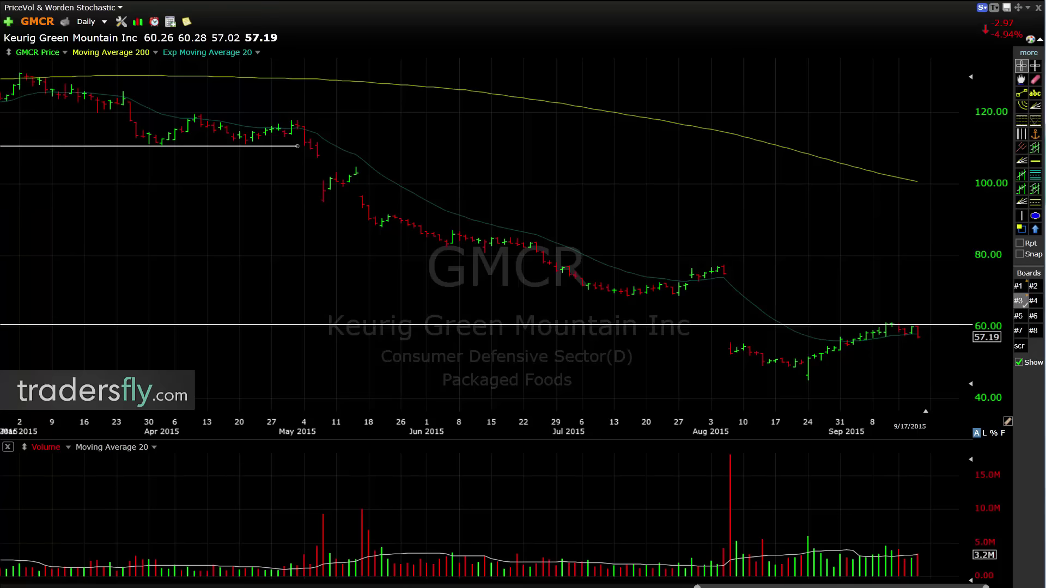
Bring up the daily Dow Jones Industrials (DJ-30) chart and focus on price action from mid-May to September 2015.
{"action": "key", "text": "space"}
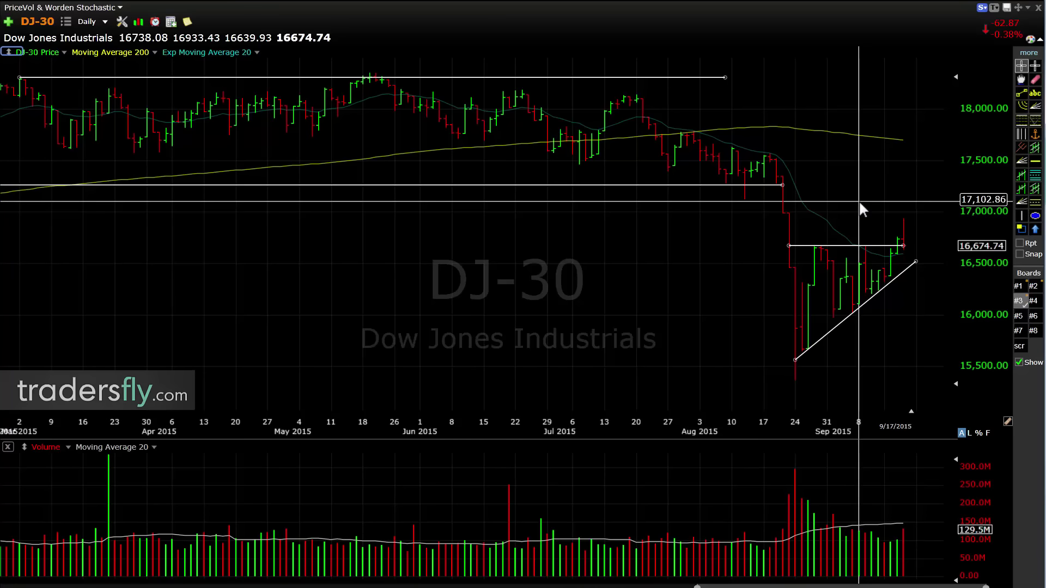
{"action": "scroll", "coordinate": [856, 211], "scroll_direction": "up", "scroll_amount": 1}
{"action": "scroll", "coordinate": [855, 213], "scroll_direction": "up", "scroll_amount": 1}
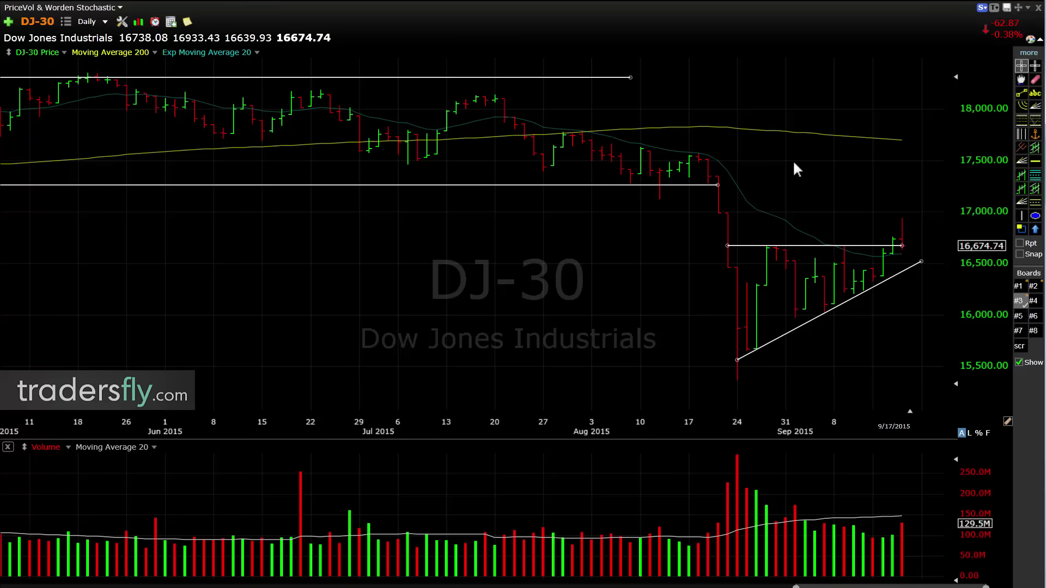
Switch the DJ-30 chart to the 5-minute interval and show the trading from September 15 to 17.
{"action": "key", "text": "5"}
{"action": "key", "text": "Return"}
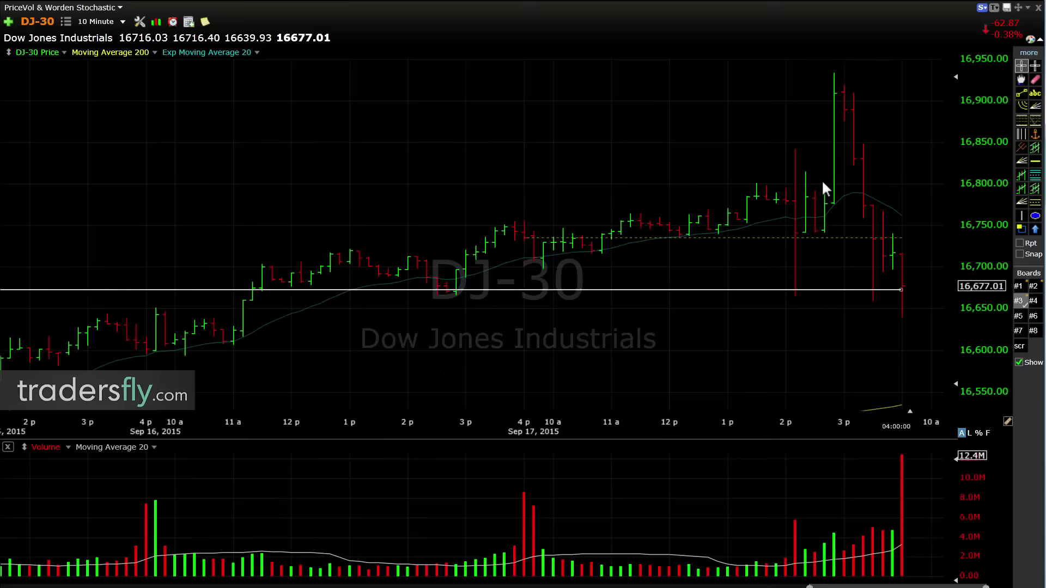
{"action": "scroll", "coordinate": [654, 179], "scroll_direction": "down", "scroll_amount": 3}
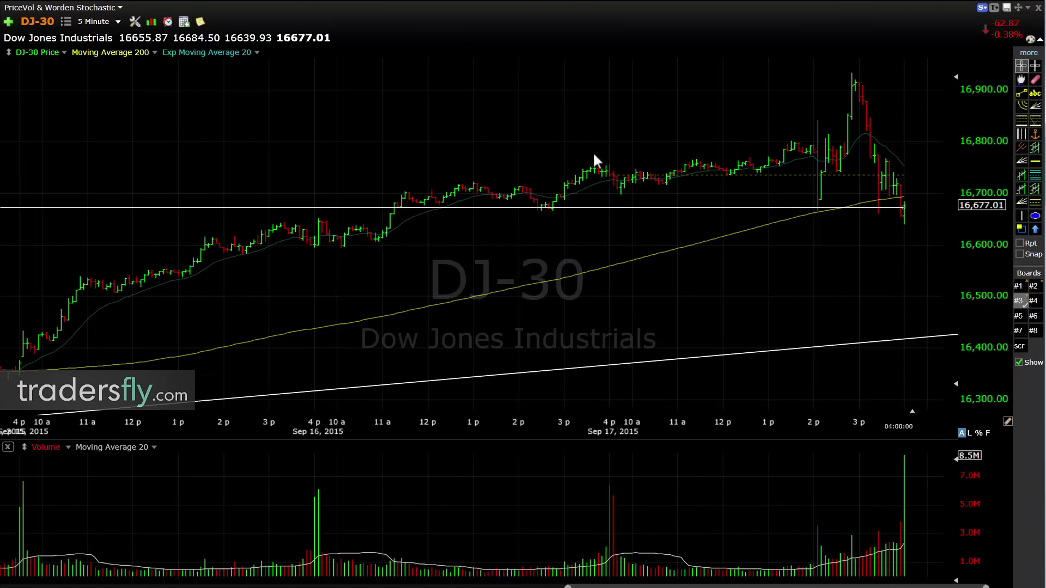
Mark the sharp price swings after 2 p on September 17 with arrows on the DJ-30 5-minute chart, and clear the arrows.
{"action": "scroll", "coordinate": [799, 156], "scroll_direction": "up", "scroll_amount": 3}
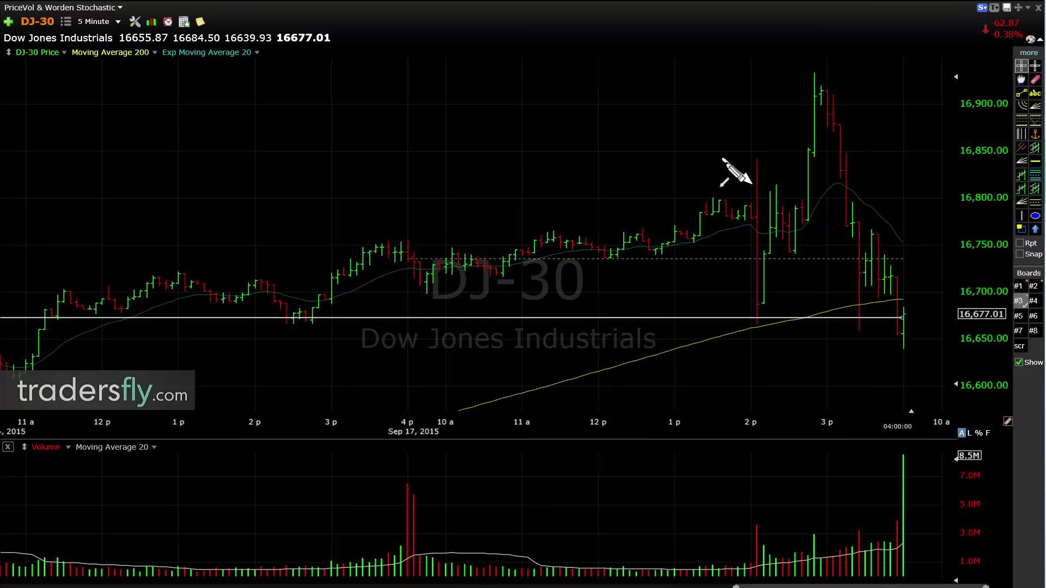
{"action": "left_click", "coordinate": [769, 131]}
{"action": "left_click_drag", "start_coordinate": [781, 93], "coordinate": [805, 94]}
{"action": "left_click_drag", "start_coordinate": [879, 118], "coordinate": [828, 142]}
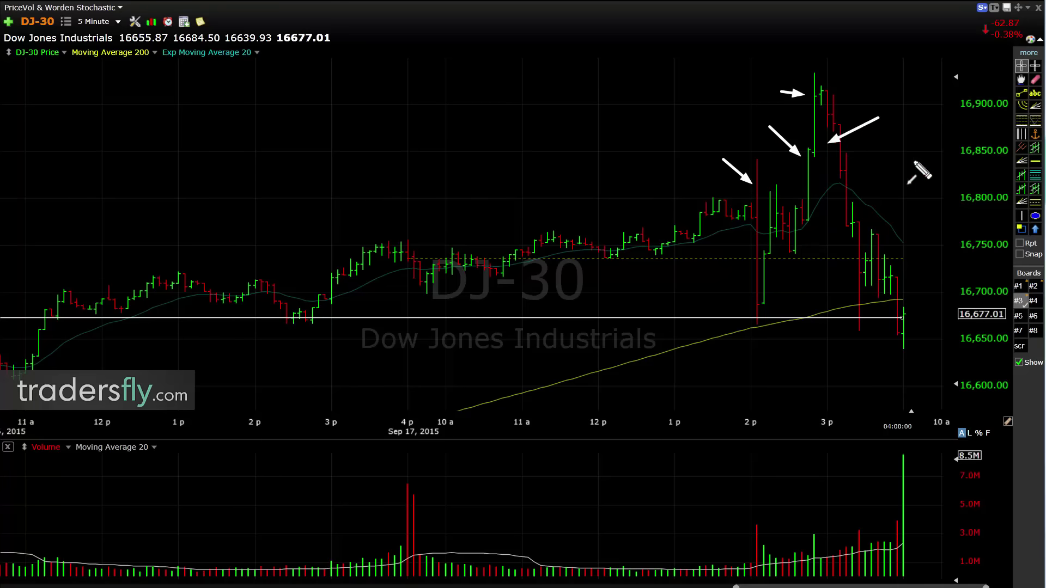
{"action": "mouse_move", "coordinate": [908, 161]}
{"action": "left_mouse_down"}
{"action": "mouse_move", "coordinate": [857, 168]}
{"action": "mouse_move", "coordinate": [856, 199]}
{"action": "left_mouse_up"}
{"action": "key", "text": "Delete"}
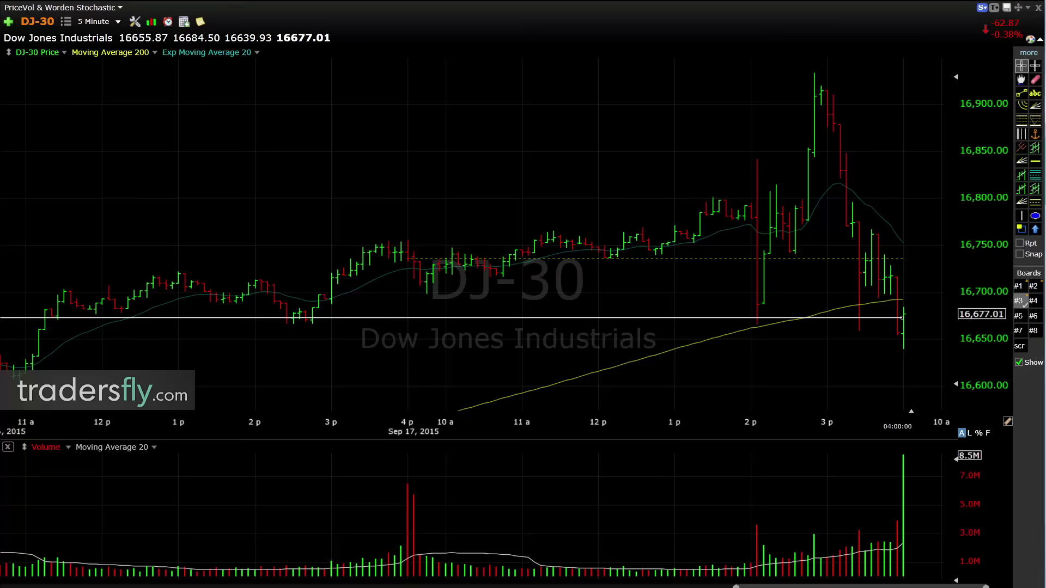
Return the DJ-30 chart to the daily interval and load the DIA daily chart back to December 2014.
{"action": "scroll", "coordinate": [376, 219], "scroll_direction": "down", "scroll_amount": 2}
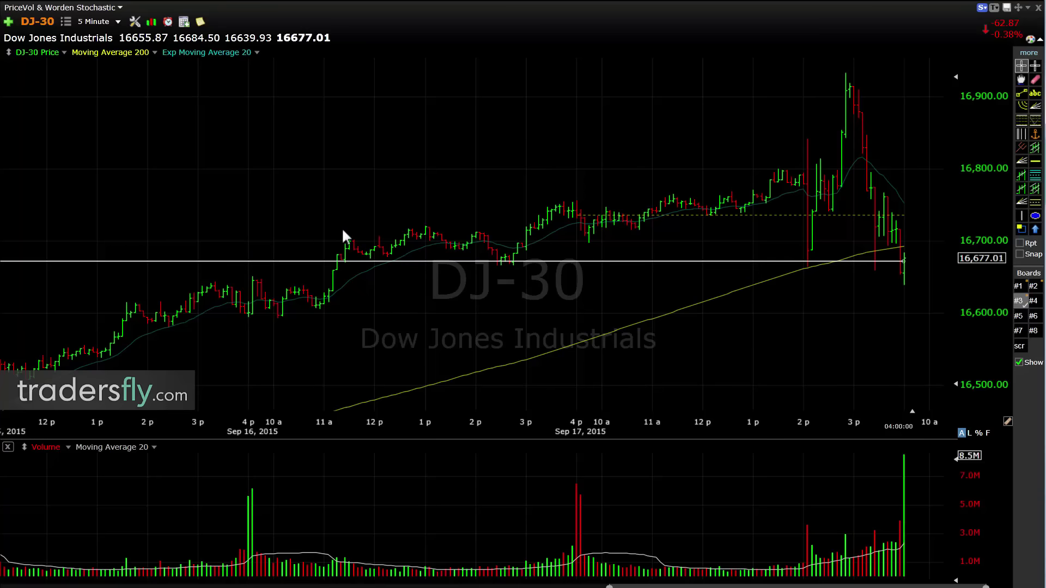
{"action": "key", "text": "d"}
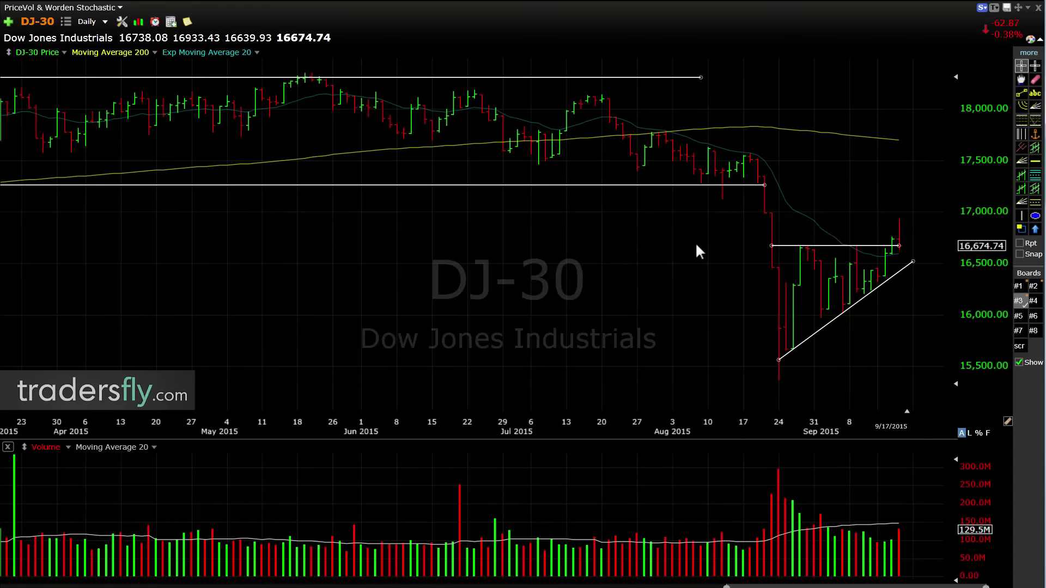
{"action": "type", "text": "DIA"}
{"action": "key", "text": "Return"}
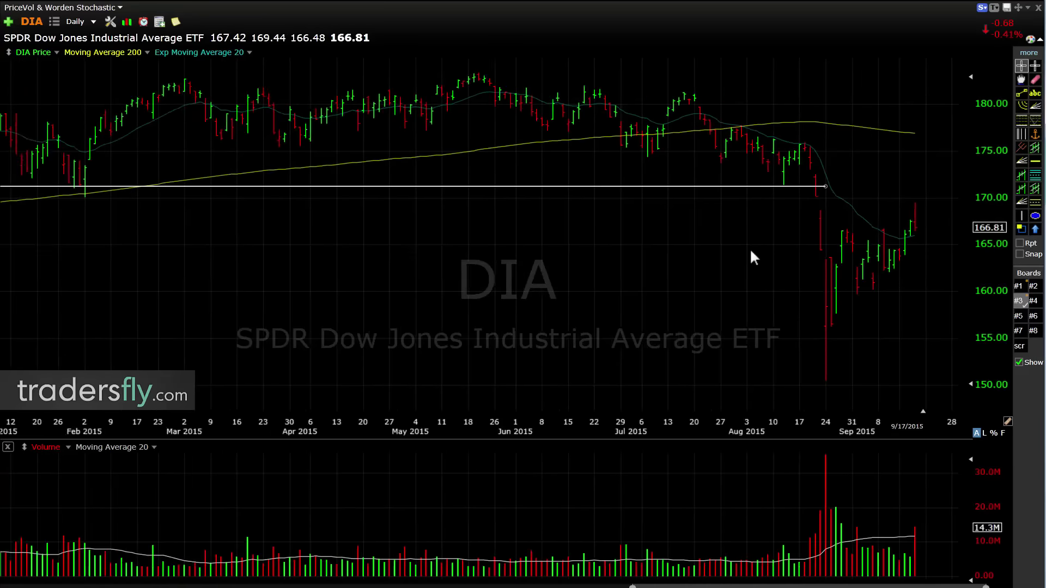
{"action": "scroll", "coordinate": [752, 251], "scroll_direction": "down", "scroll_amount": 1}
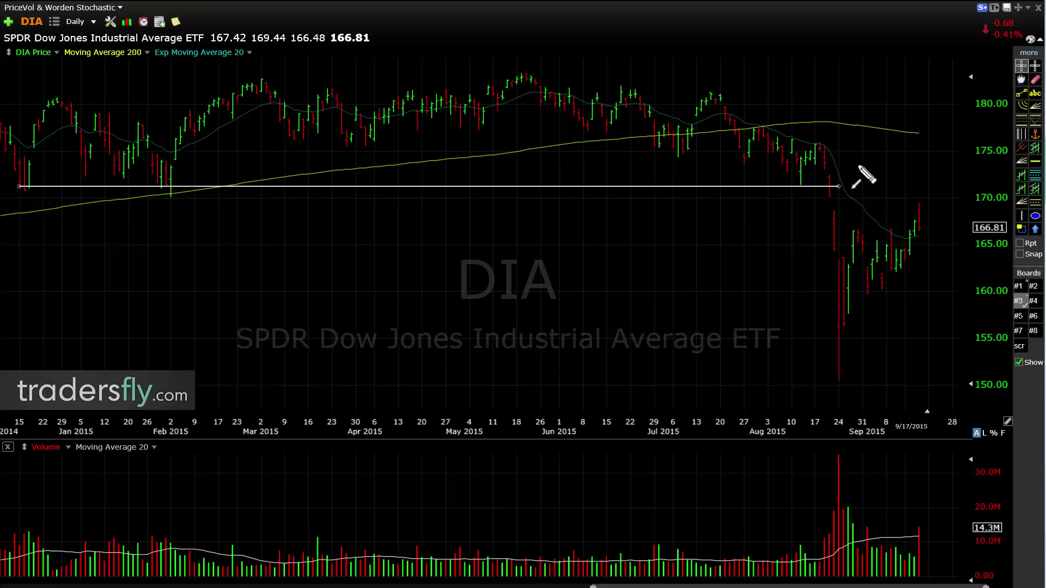
Point arrows at DIA's late-August gap downs and the rebound bars into September, and undo the three arrows on the rebound.
{"action": "mouse_move", "coordinate": [775, 218]}
{"action": "left_mouse_down"}
{"action": "mouse_move", "coordinate": [829, 210]}
{"action": "mouse_move", "coordinate": [834, 223]}
{"action": "left_mouse_up"}
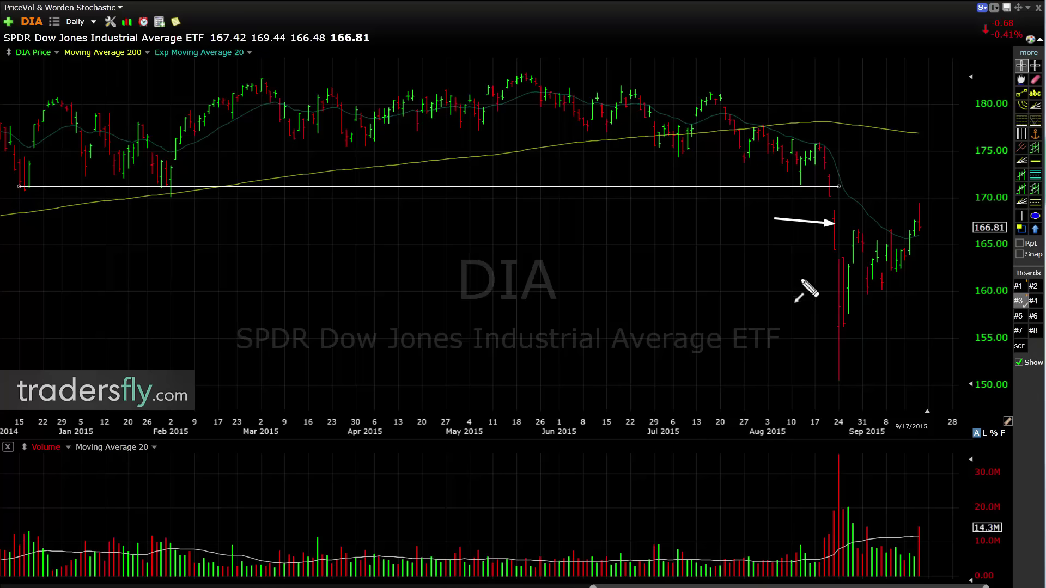
{"action": "left_click_drag", "start_coordinate": [799, 284], "coordinate": [832, 306]}
{"action": "mouse_move", "coordinate": [881, 339]}
{"action": "left_mouse_down"}
{"action": "mouse_move", "coordinate": [854, 305]}
{"action": "mouse_move", "coordinate": [869, 285]}
{"action": "mouse_move", "coordinate": [896, 281]}
{"action": "mouse_move", "coordinate": [889, 275]}
{"action": "left_mouse_up"}
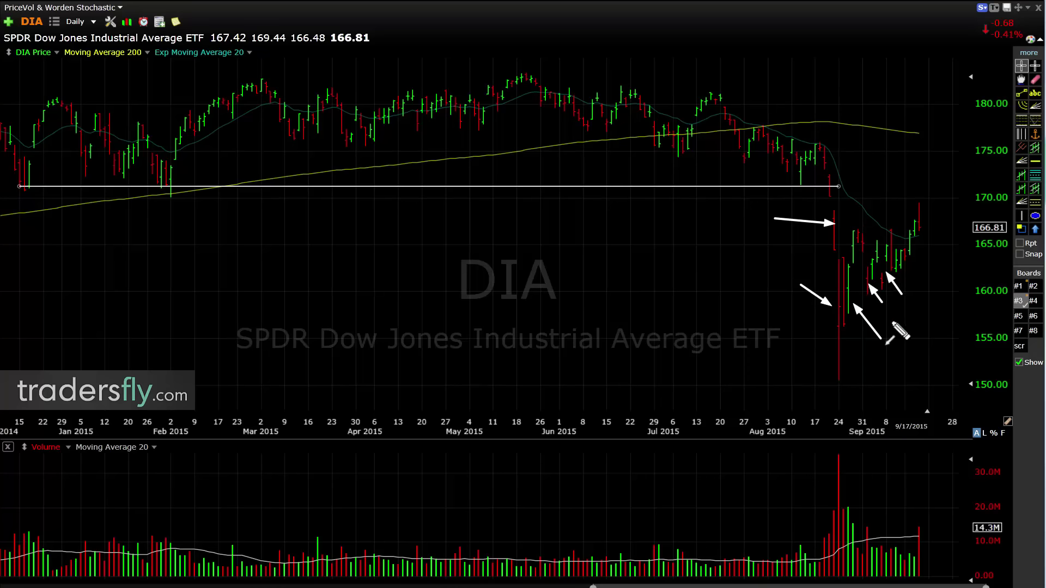
{"action": "key", "text": "ctrl+z"}
{"action": "key", "text": "ctrl+z"}
{"action": "key", "text": "ctrl+z"}
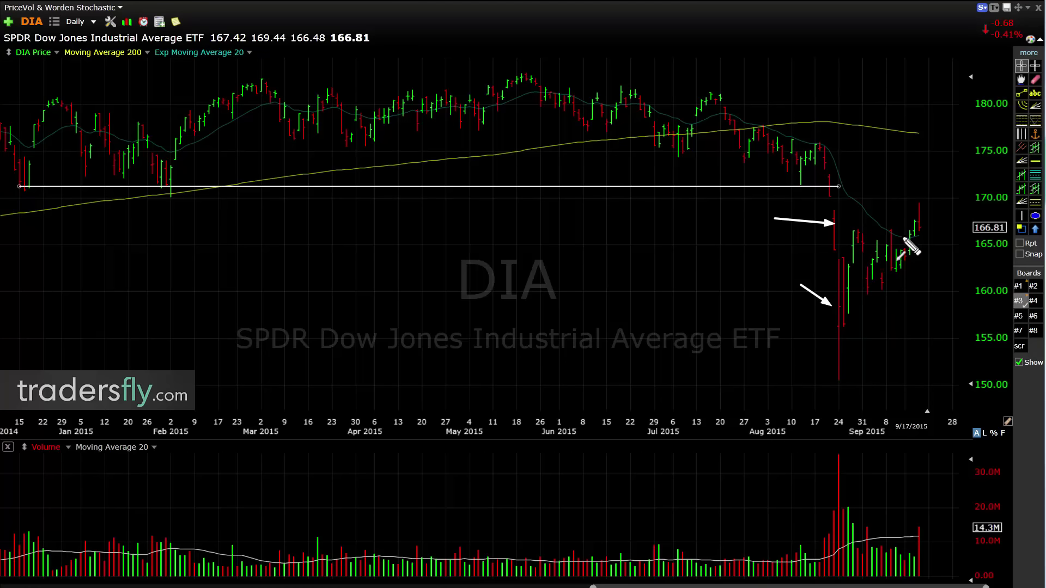
Point an arrow at DIA's mid-September advance, clear all arrows, and briefly mark the latest bars again.
{"action": "left_click_drag", "start_coordinate": [884, 209], "coordinate": [908, 229]}
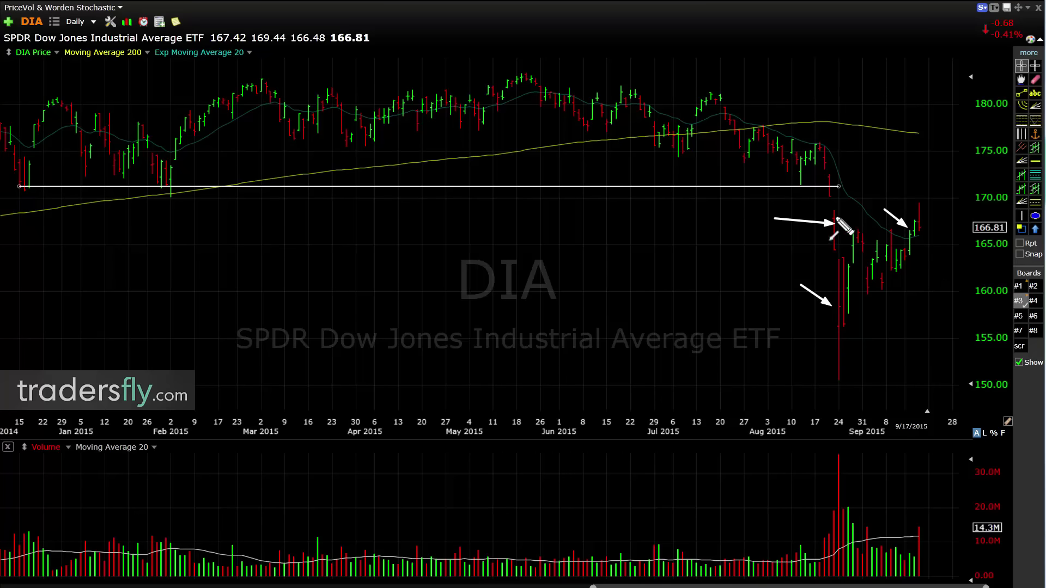
{"action": "key", "text": "Escape"}
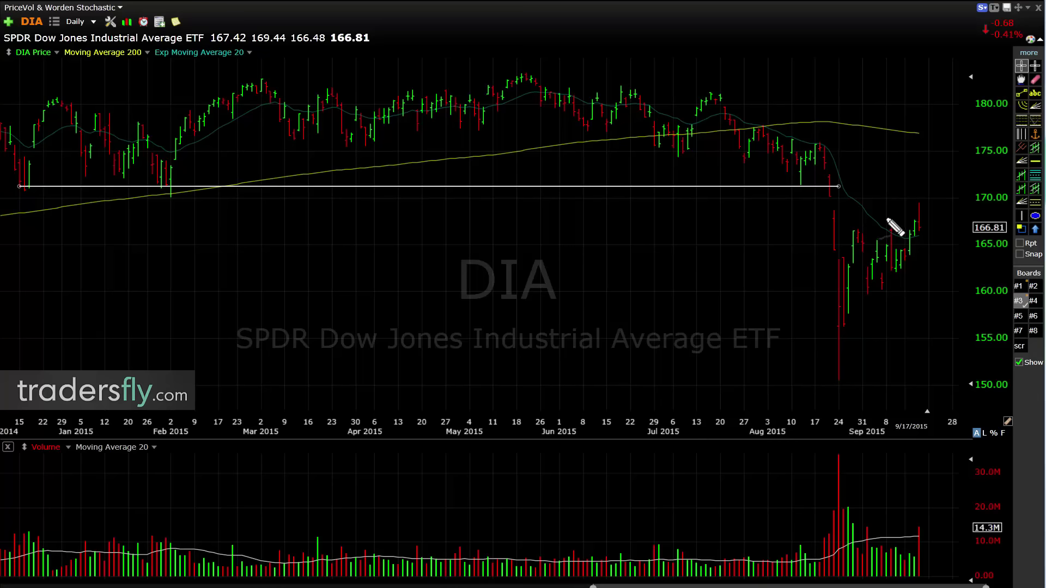
{"action": "left_click_drag", "start_coordinate": [886, 215], "coordinate": [936, 215]}
{"action": "key", "text": "Delete"}
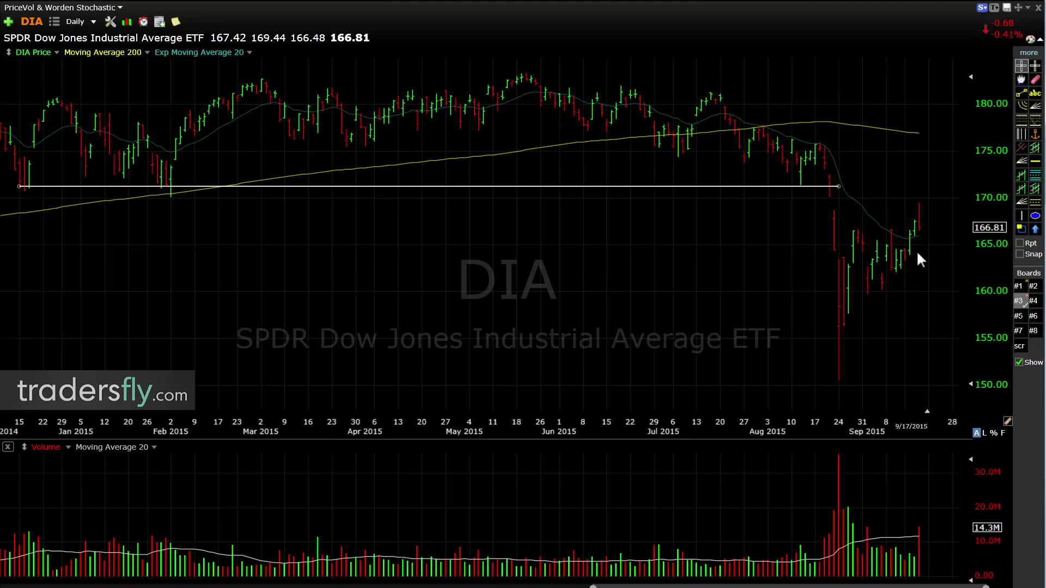
Switch the DIA chart to the 2-minute and then the 1-minute interval to show the September 17 afternoon trading.
{"action": "scroll", "coordinate": [922, 249], "scroll_direction": "up", "scroll_amount": 10}
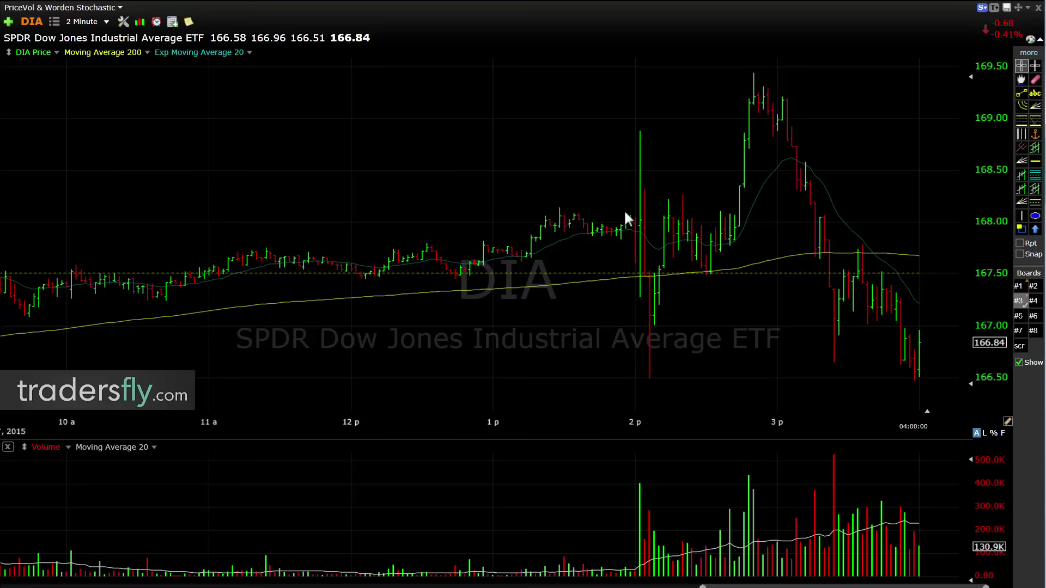
{"action": "mouse_move", "coordinate": [635, 218]}
{"action": "left_mouse_down"}
{"action": "mouse_move", "coordinate": [889, 215]}
{"action": "mouse_move", "coordinate": [904, 283]}
{"action": "mouse_move", "coordinate": [921, 261]}
{"action": "mouse_move", "coordinate": [904, 246]}
{"action": "mouse_move", "coordinate": [909, 268]}
{"action": "left_mouse_up"}
{"action": "key", "text": "1"}
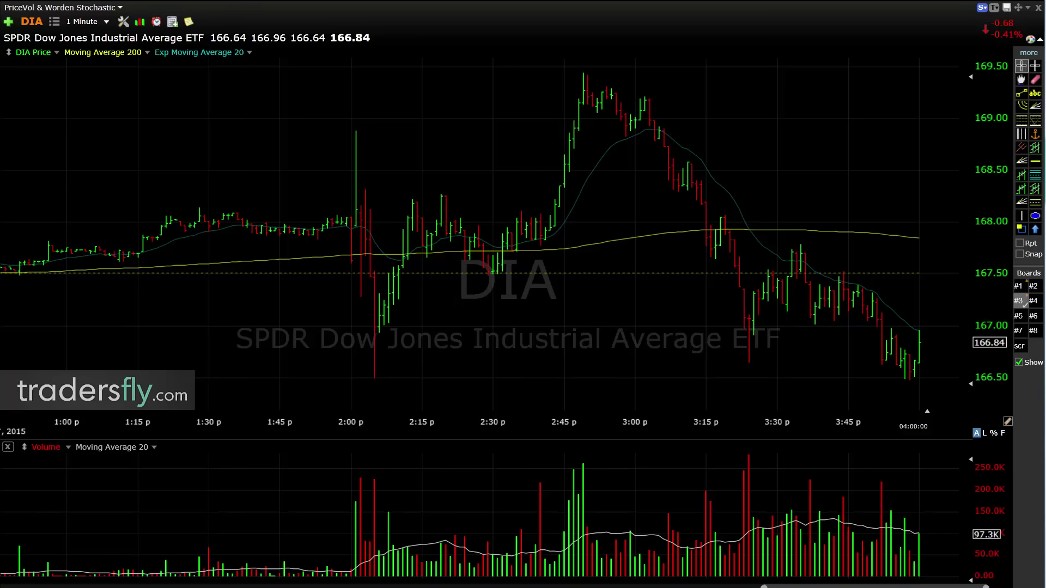
Draw arrows on DIA's 2:00 p price drop, its two red volume spikes, the rebound toward 2:15 and the following pullback.
{"action": "left_click_drag", "start_coordinate": [374, 146], "coordinate": [366, 193]}
{"action": "mouse_move", "coordinate": [391, 428]}
{"action": "left_mouse_down"}
{"action": "mouse_move", "coordinate": [365, 467]}
{"action": "mouse_move", "coordinate": [374, 479]}
{"action": "mouse_move", "coordinate": [362, 475]}
{"action": "left_mouse_up"}
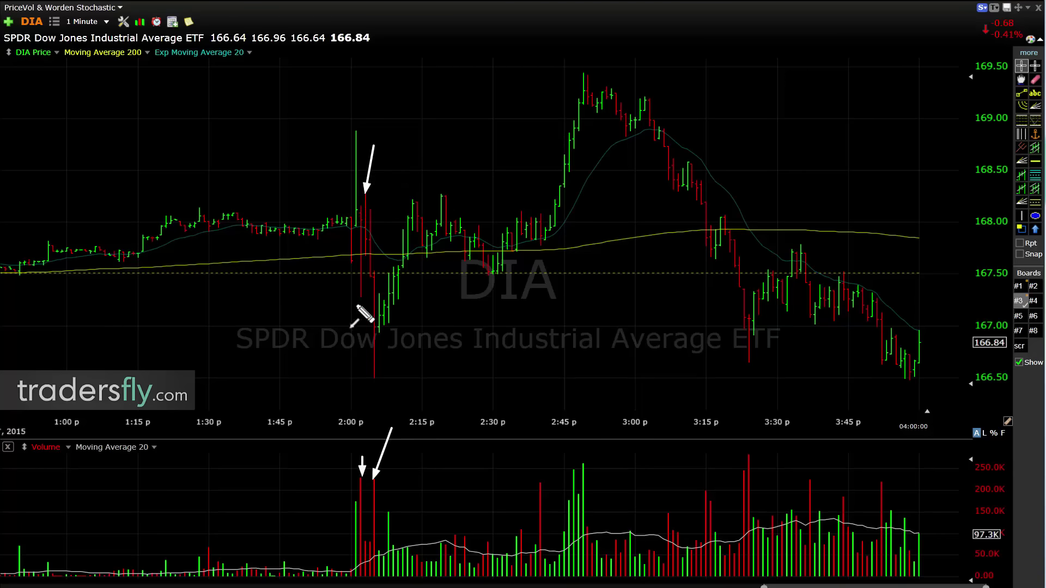
{"action": "left_click_drag", "start_coordinate": [390, 346], "coordinate": [420, 212]}
{"action": "left_click_drag", "start_coordinate": [441, 277], "coordinate": [464, 255]}
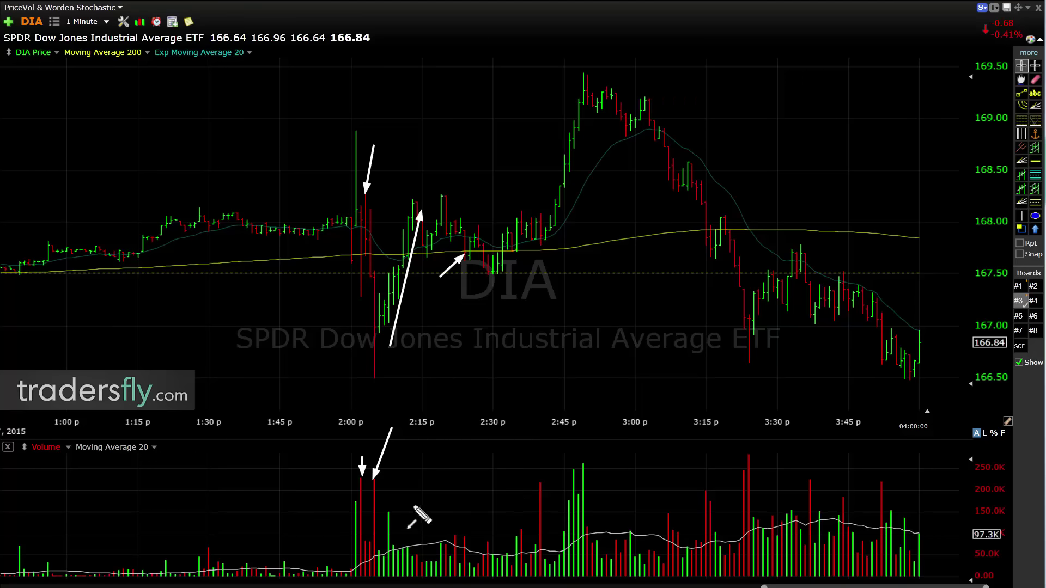
Trace DIA's price decline toward 2:30 p with an arrow and point arrows at the volume bars between 2:10 and 2:37.
{"action": "left_click_drag", "start_coordinate": [412, 503], "coordinate": [404, 536]}
{"action": "left_click_drag", "start_coordinate": [438, 205], "coordinate": [495, 257]}
{"action": "mouse_move", "coordinate": [458, 497]}
{"action": "left_mouse_down"}
{"action": "mouse_move", "coordinate": [459, 534]}
{"action": "mouse_move", "coordinate": [490, 536]}
{"action": "left_mouse_up"}
{"action": "left_click_drag", "start_coordinate": [514, 503], "coordinate": [522, 519]}
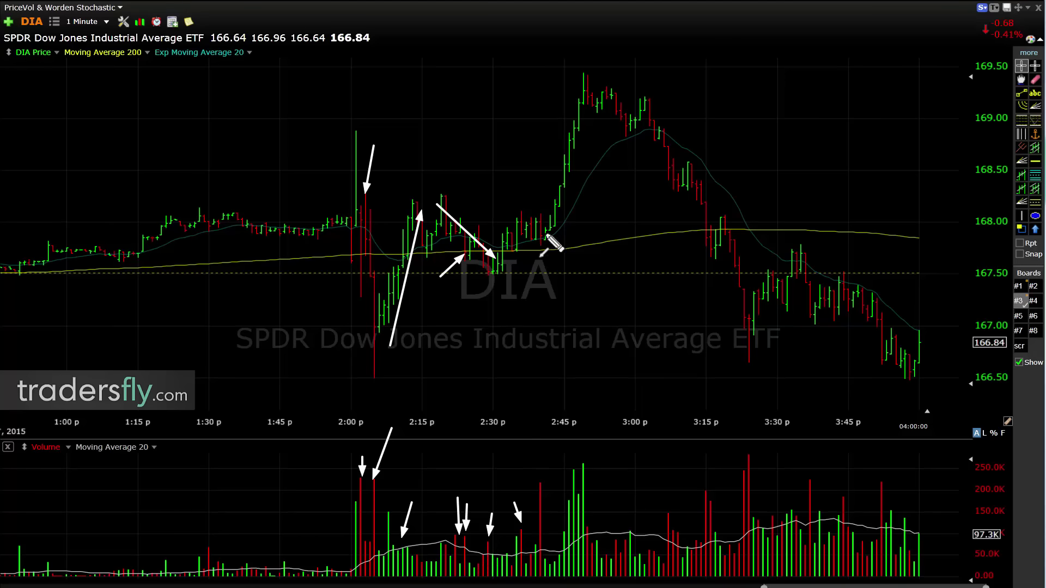
Point arrows at DIA's rally bars around 2:45 p and trace the run-up to the peak, then undo the last two arrows.
{"action": "mouse_move", "coordinate": [608, 266]}
{"action": "left_mouse_down"}
{"action": "mouse_move", "coordinate": [564, 219]}
{"action": "mouse_move", "coordinate": [573, 180]}
{"action": "left_mouse_up"}
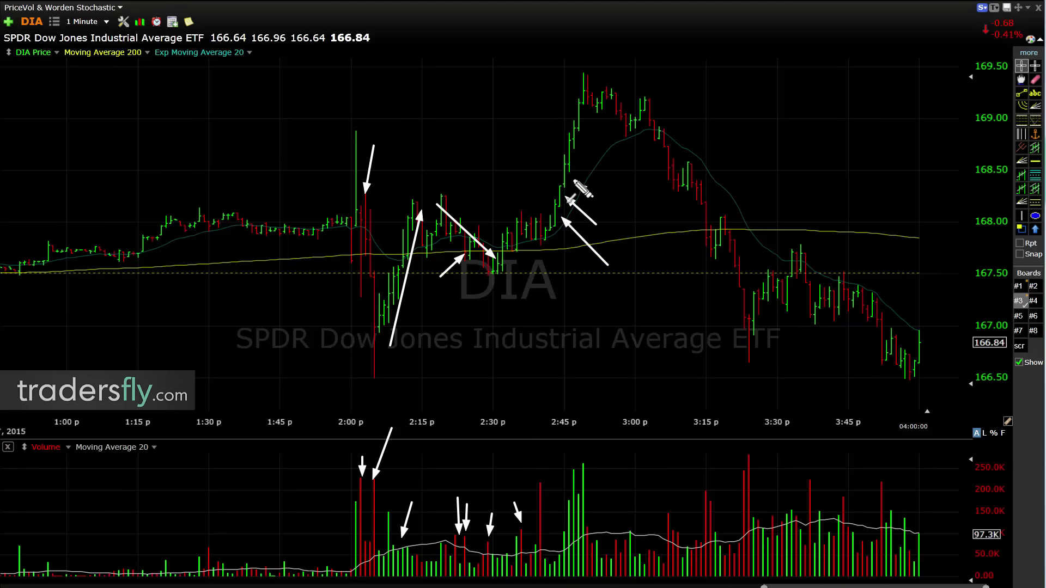
{"action": "left_click_drag", "start_coordinate": [541, 231], "coordinate": [581, 79]}
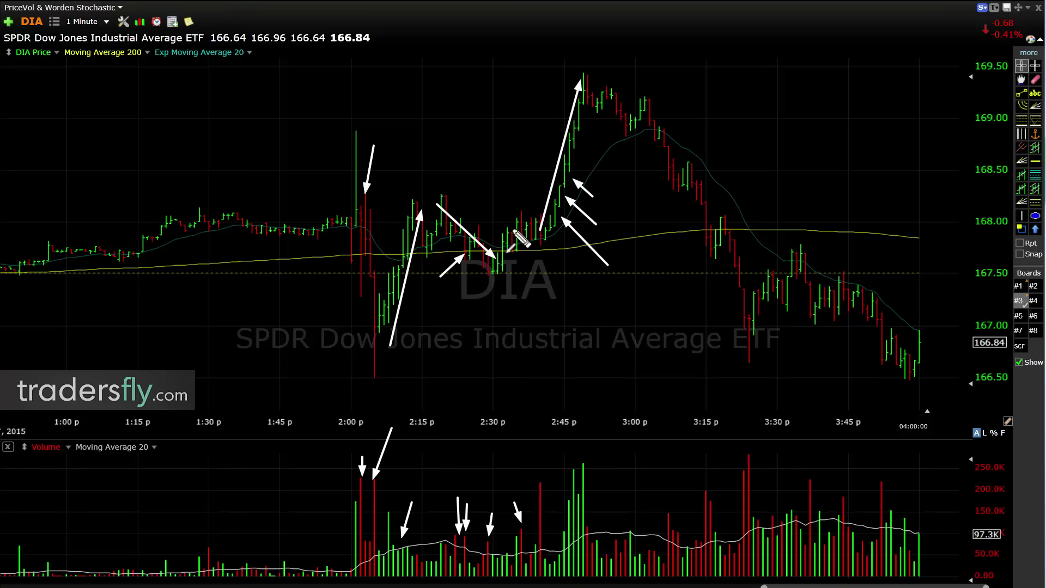
{"action": "key", "text": "ctrl+z"}
{"action": "key", "text": "ctrl+z"}
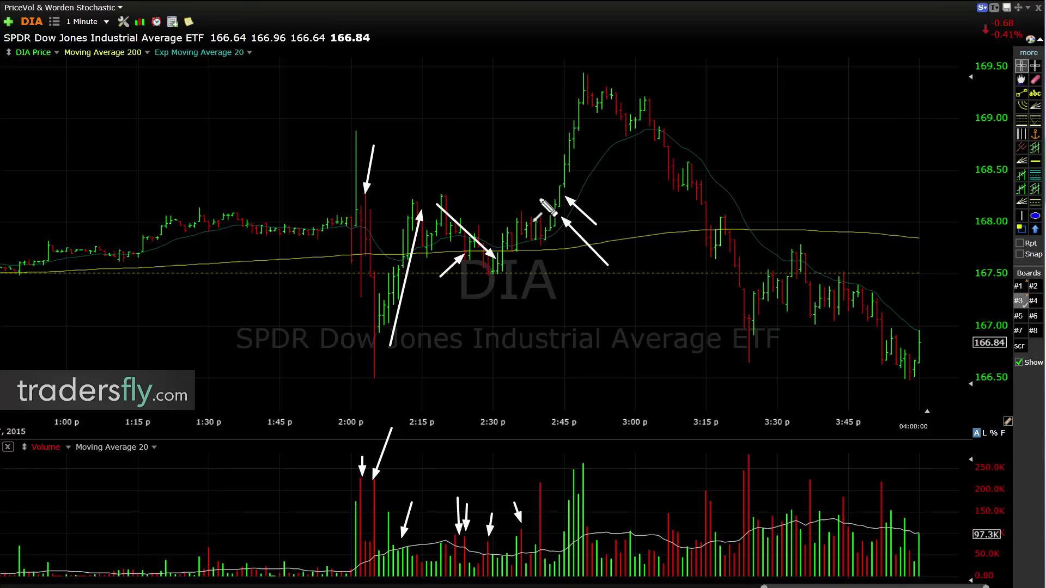
Try further arrows beside the 2:45 p rally and along its climb to the peak, and undo them.
{"action": "mouse_move", "coordinate": [534, 187]}
{"action": "left_mouse_down"}
{"action": "mouse_move", "coordinate": [556, 198]}
{"action": "mouse_move", "coordinate": [557, 180]}
{"action": "left_mouse_up"}
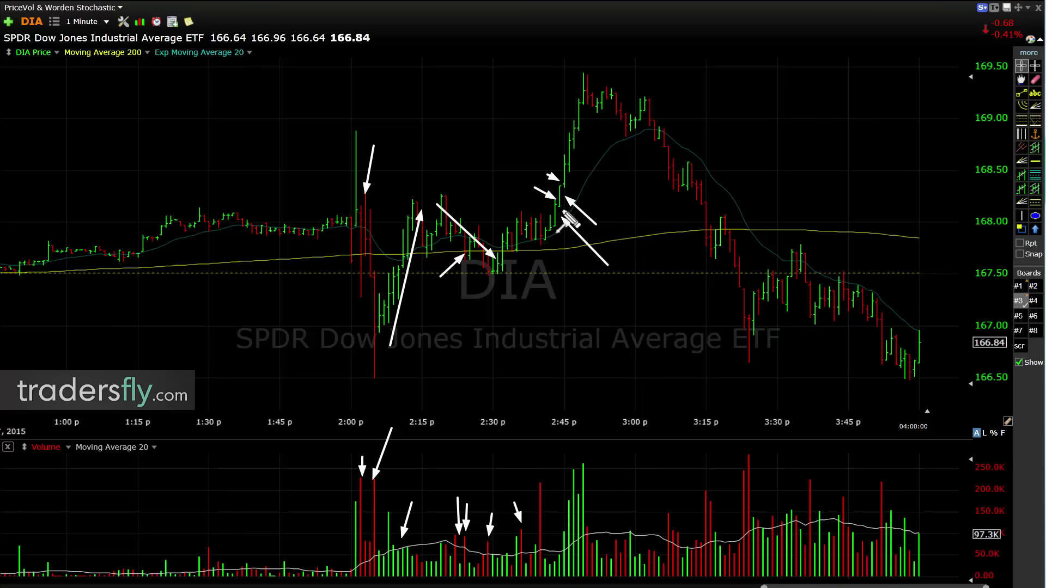
{"action": "left_click_drag", "start_coordinate": [553, 223], "coordinate": [578, 98]}
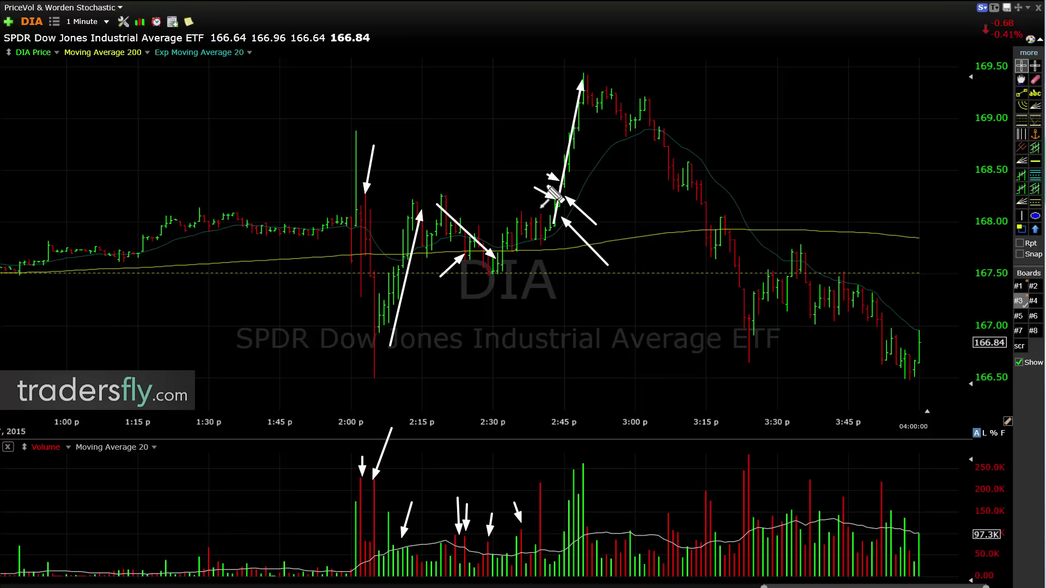
{"action": "left_click_drag", "start_coordinate": [546, 180], "coordinate": [578, 88]}
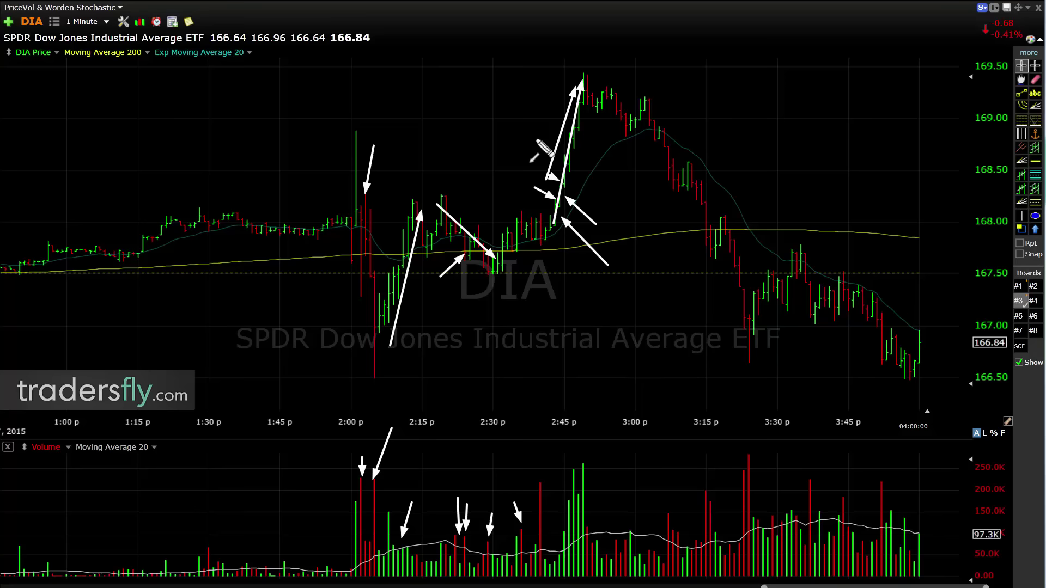
{"action": "key", "text": "ctrl+z"}
{"action": "key", "text": "ctrl+z"}
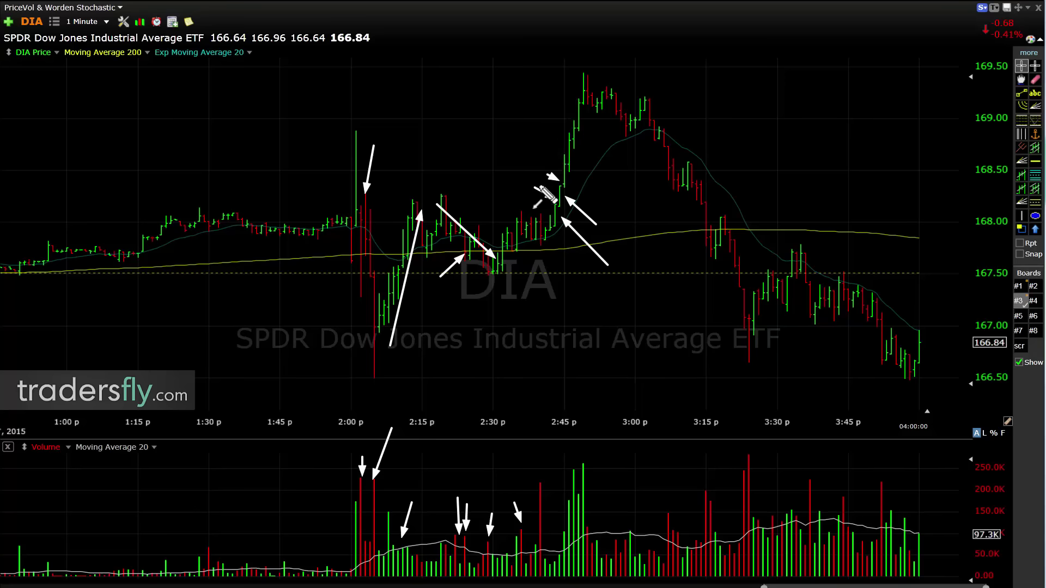
{"action": "key", "text": "ctrl+z"}
Point arrows at the red volume bars from about 3:00 to 3:25 p, trace their rise with a long arrow, and clear everything.
{"action": "left_click_drag", "start_coordinate": [617, 496], "coordinate": [619, 532]}
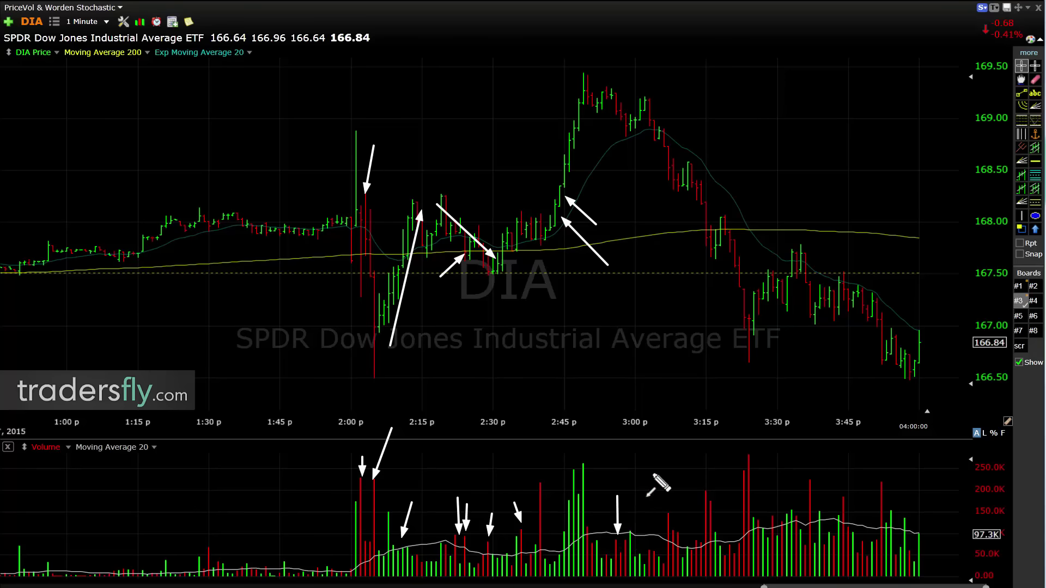
{"action": "left_click_drag", "start_coordinate": [656, 476], "coordinate": [666, 506]}
{"action": "mouse_move", "coordinate": [688, 458]}
{"action": "left_mouse_down"}
{"action": "mouse_move", "coordinate": [705, 485]}
{"action": "mouse_move", "coordinate": [739, 467]}
{"action": "left_mouse_up"}
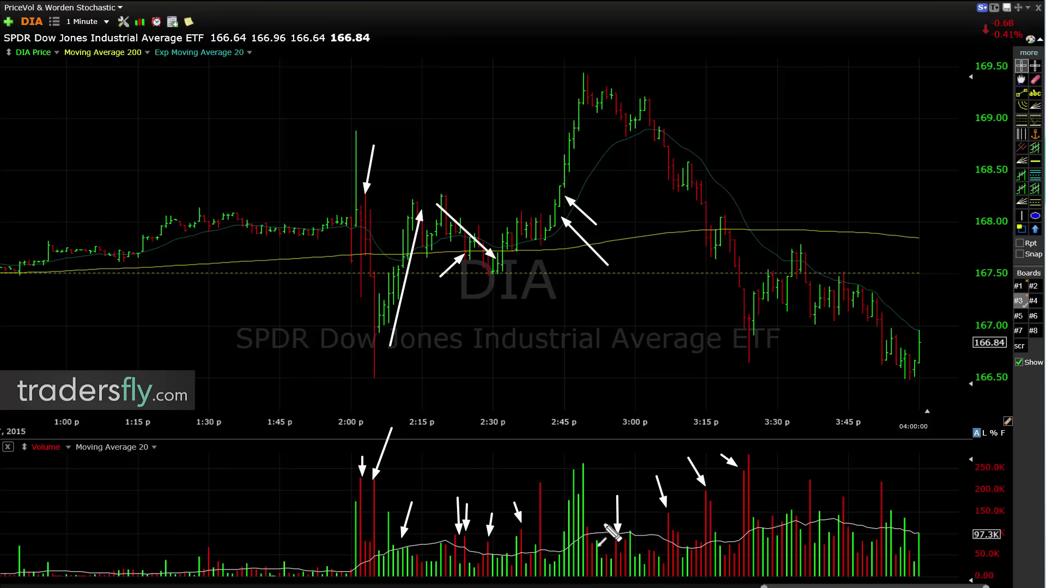
{"action": "left_click_drag", "start_coordinate": [590, 529], "coordinate": [747, 452]}
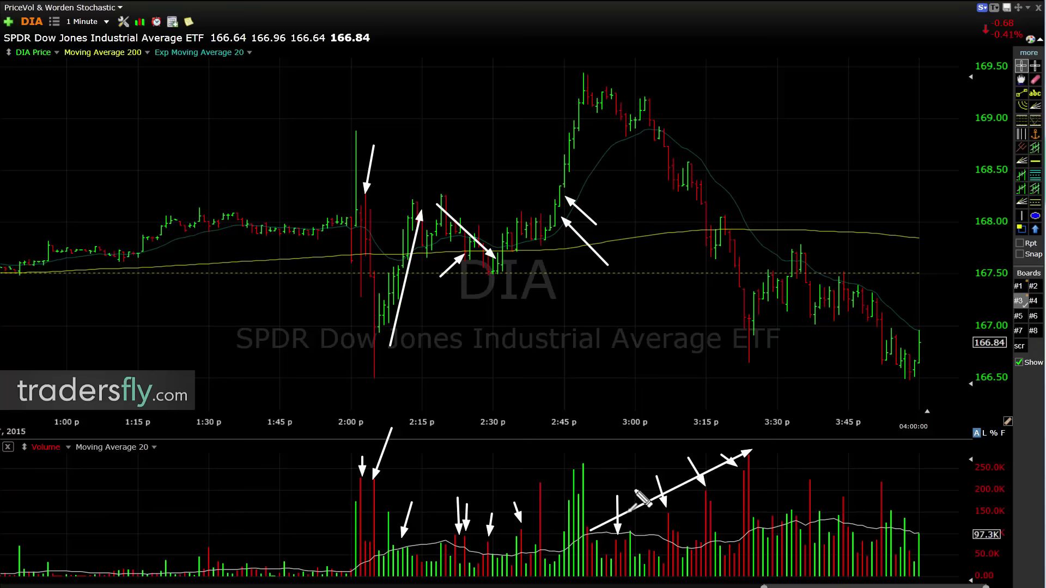
{"action": "key", "text": "Escape"}
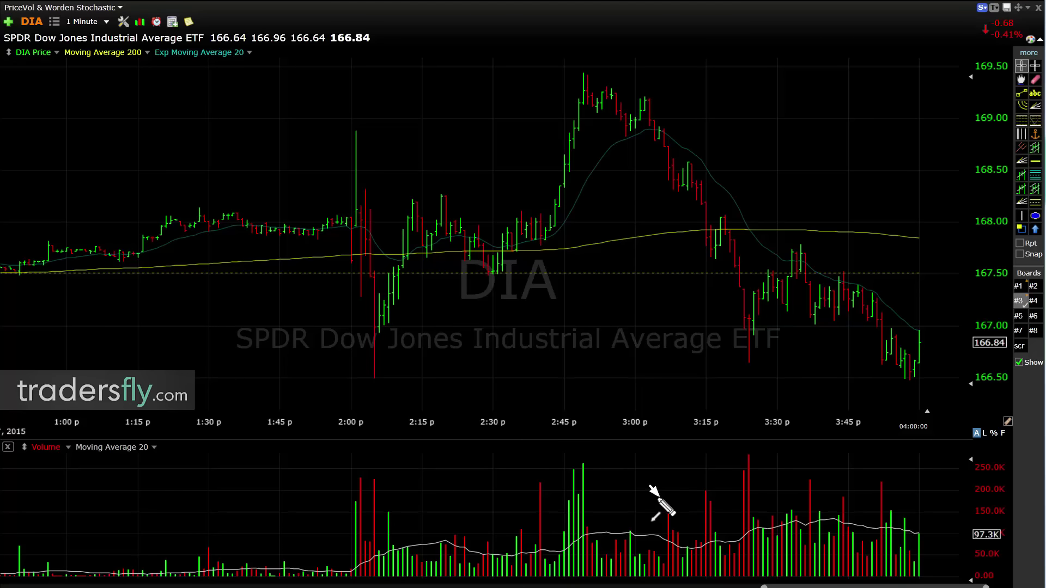
Mark the volume bars between 3:05 and 3:25 p and trace DIA's price slide into the close with arrows, then clear them.
{"action": "left_click_drag", "start_coordinate": [652, 488], "coordinate": [686, 546]}
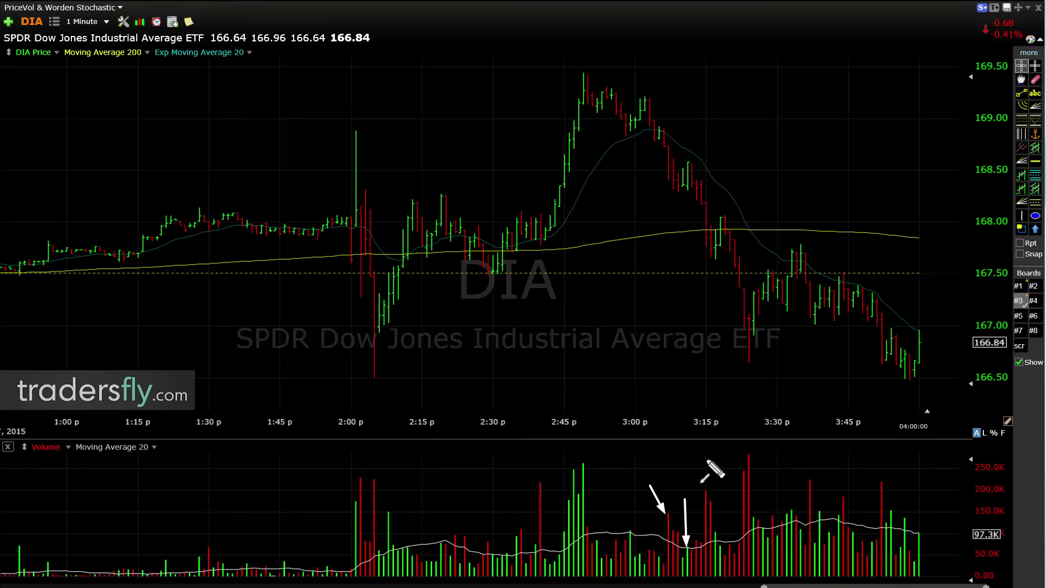
{"action": "mouse_move", "coordinate": [707, 459]}
{"action": "left_mouse_down"}
{"action": "mouse_move", "coordinate": [718, 537]}
{"action": "mouse_move", "coordinate": [734, 458]}
{"action": "mouse_move", "coordinate": [742, 466]}
{"action": "left_mouse_up"}
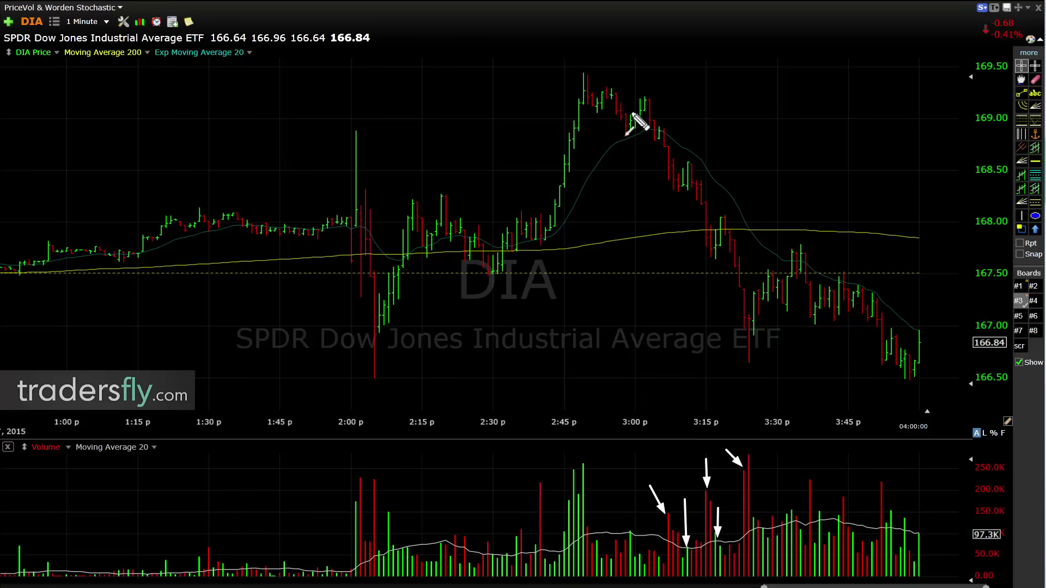
{"action": "mouse_move", "coordinate": [603, 79]}
{"action": "left_mouse_down"}
{"action": "mouse_move", "coordinate": [755, 327]}
{"action": "mouse_move", "coordinate": [751, 359]}
{"action": "left_mouse_up"}
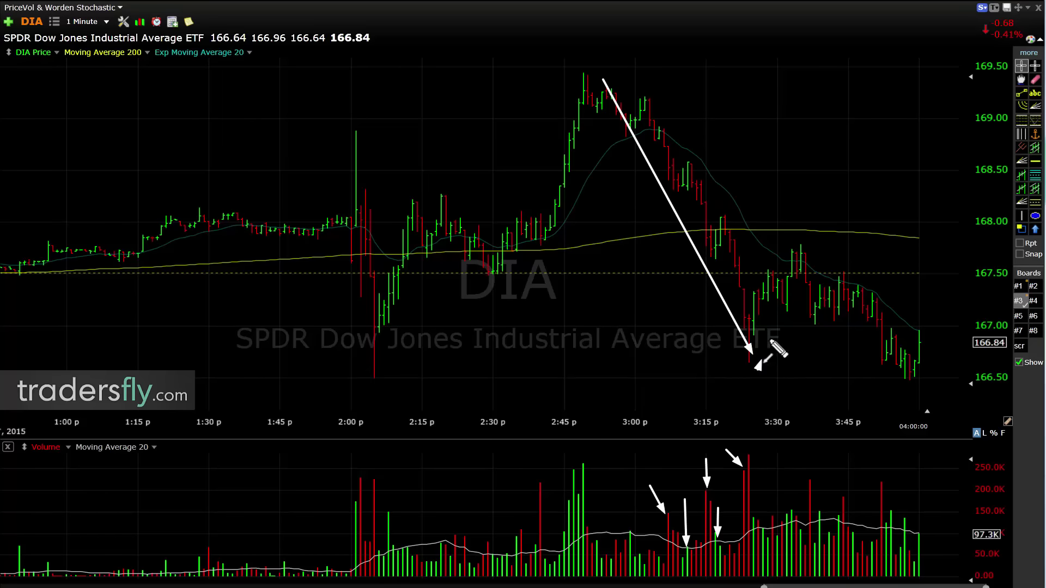
{"action": "mouse_move", "coordinate": [759, 368]}
{"action": "left_mouse_down"}
{"action": "mouse_move", "coordinate": [799, 259]}
{"action": "mouse_move", "coordinate": [923, 401]}
{"action": "mouse_move", "coordinate": [920, 376]}
{"action": "left_mouse_up"}
{"action": "key", "text": "Escape"}
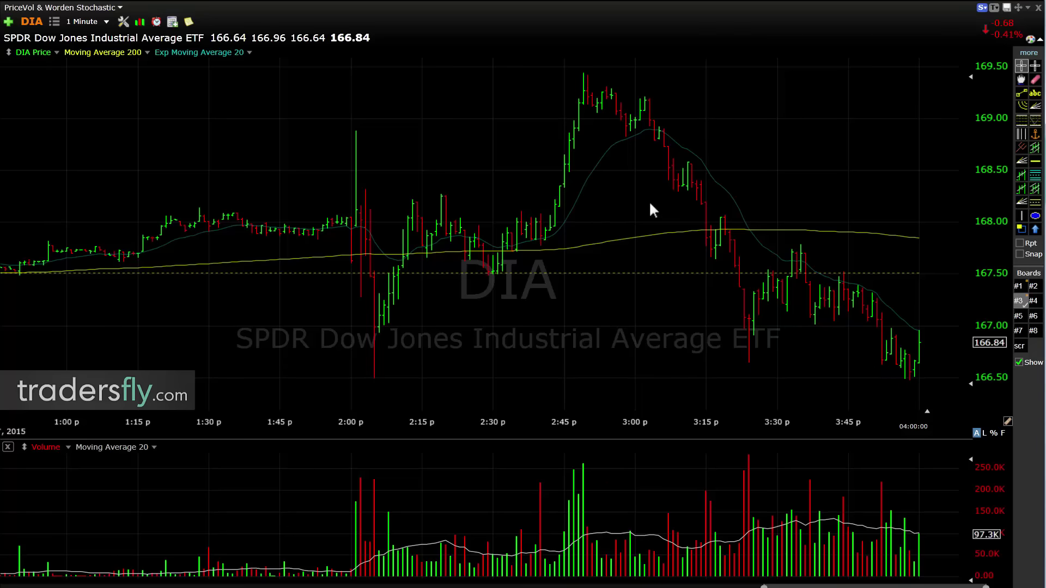
Return the DIA chart to the daily interval and focus on price action from June to September 2015.
{"action": "left_click_drag", "start_coordinate": [347, 216], "coordinate": [271, 226]}
{"action": "key", "text": "d"}
{"action": "key", "text": "Return"}
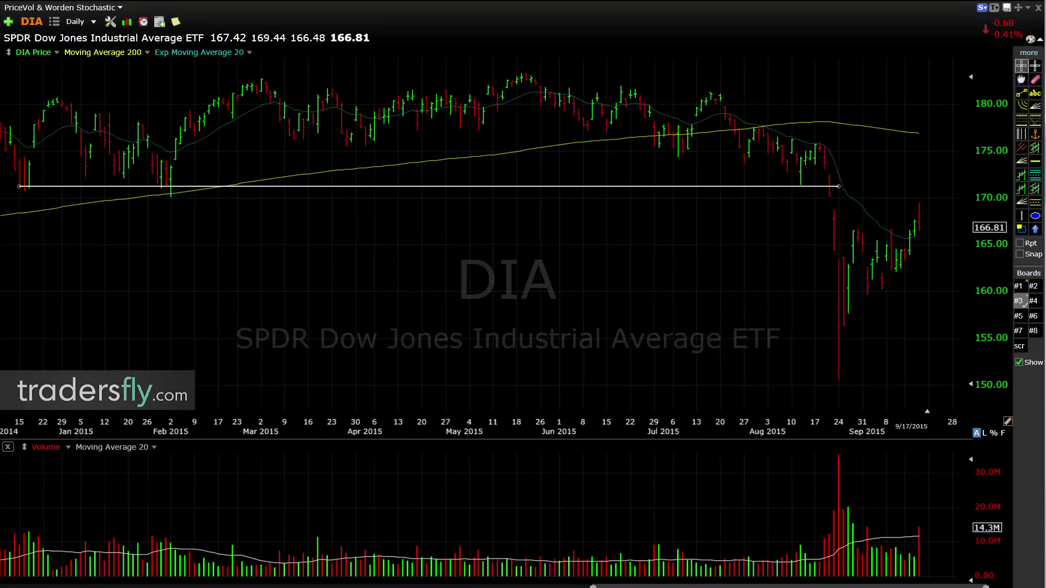
{"action": "scroll", "coordinate": [926, 298], "scroll_direction": "up", "scroll_amount": 8}
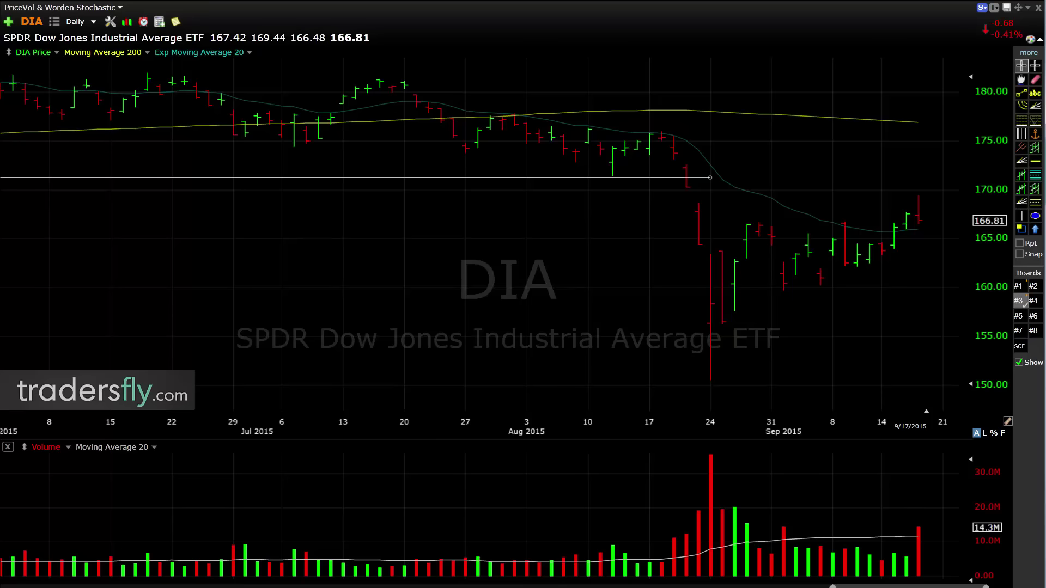
Load the GMCR chart, switch it to the weekly interval, and examine its price history from 2012 to September 2015.
{"action": "type", "text": "gmcr"}
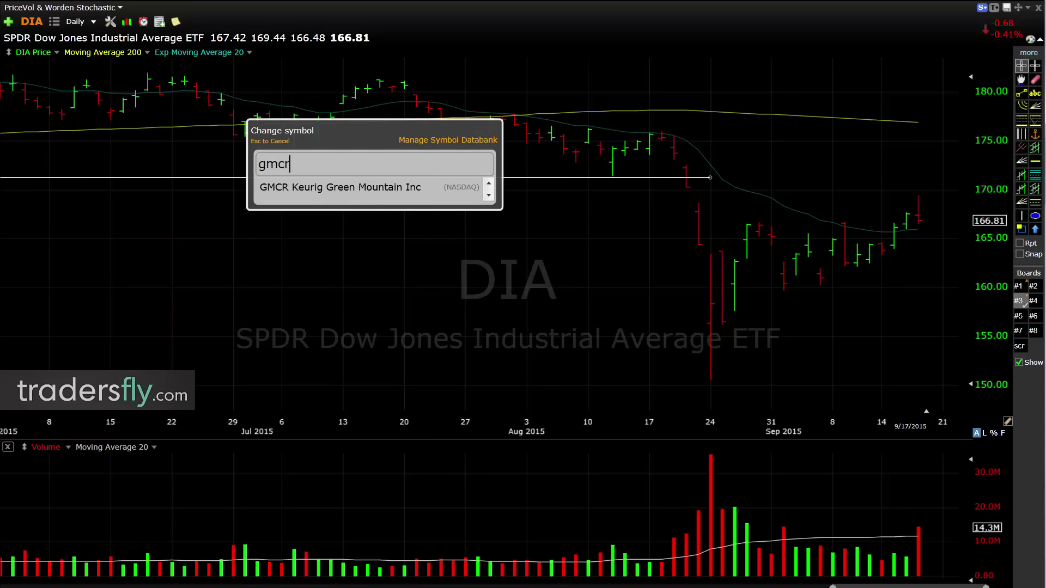
{"action": "key", "text": "Return"}
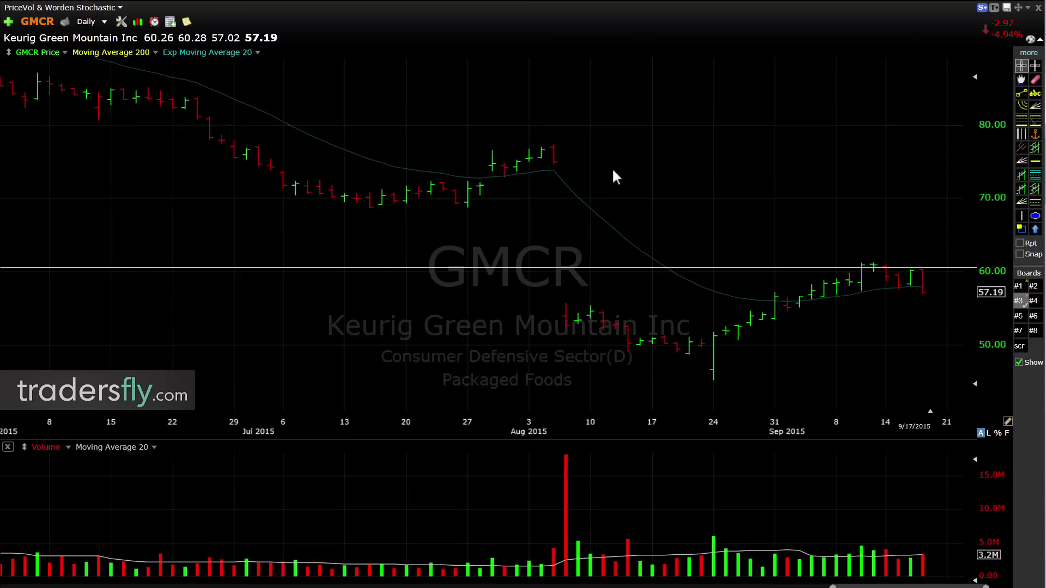
{"action": "key", "text": "w"}
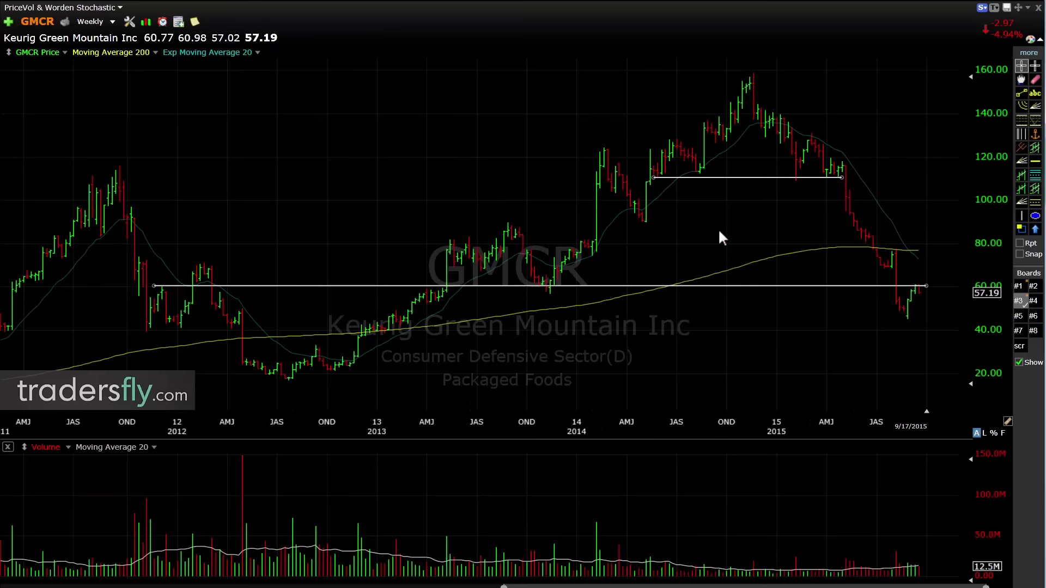
{"action": "scroll", "coordinate": [714, 230], "scroll_direction": "up", "scroll_amount": 2}
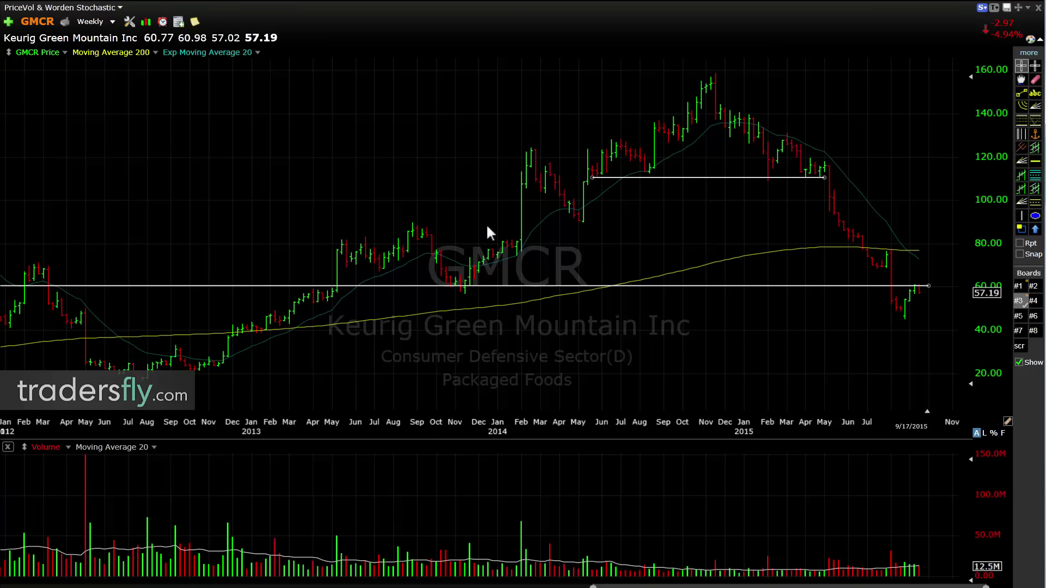
{"action": "scroll", "coordinate": [484, 225], "scroll_direction": "down", "scroll_amount": 2}
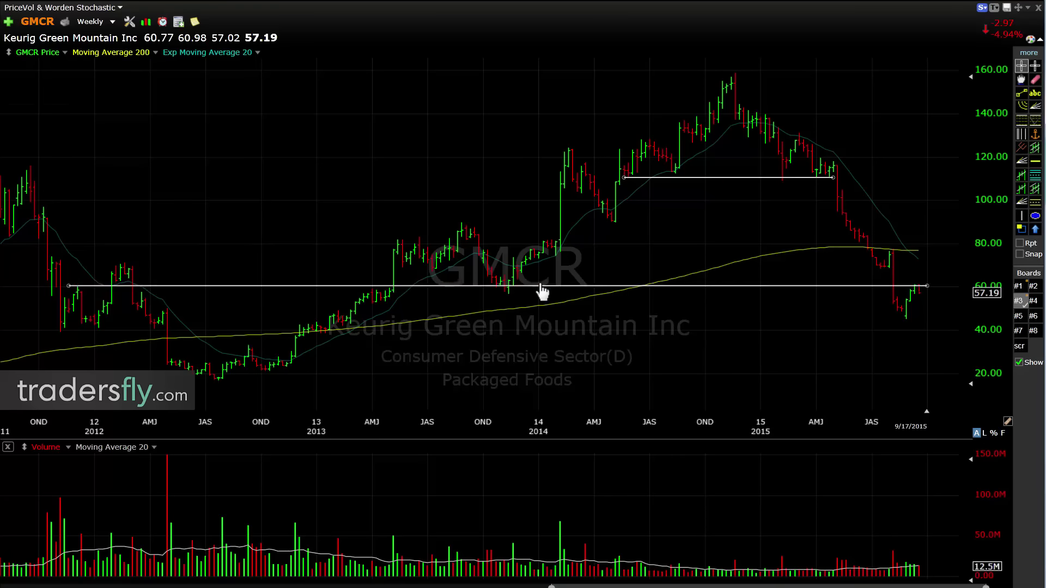
Return GMCR to the daily interval and examine price around the horizontal line near 60, comparing late 2013 with August and September 2015.
{"action": "key", "text": "d"}
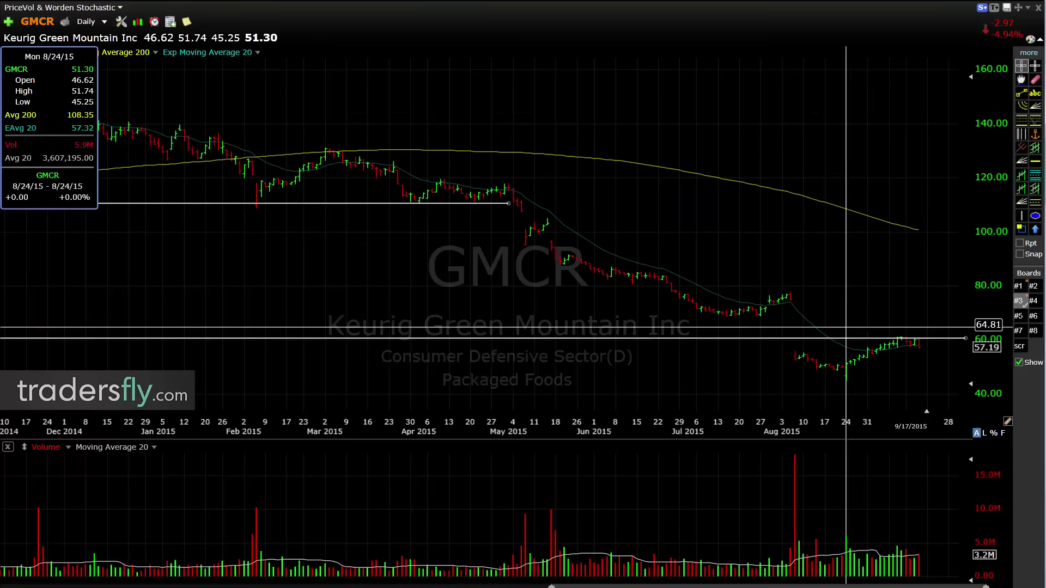
{"action": "scroll", "coordinate": [856, 335], "scroll_direction": "up", "scroll_amount": 3}
{"action": "scroll", "coordinate": [862, 335], "scroll_direction": "up", "scroll_amount": 3}
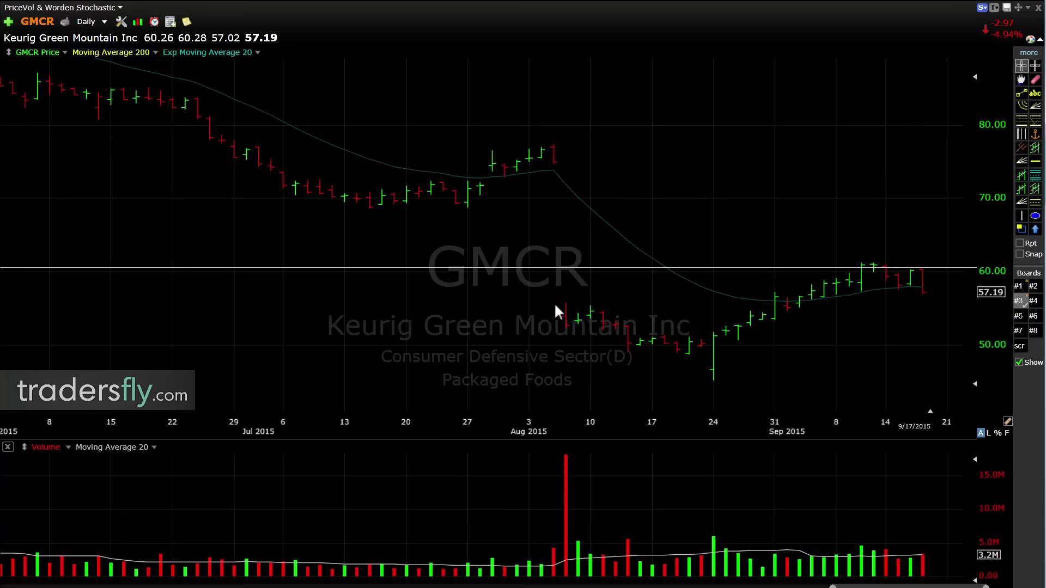
{"action": "scroll", "coordinate": [838, 261], "scroll_direction": "down", "scroll_amount": 10}
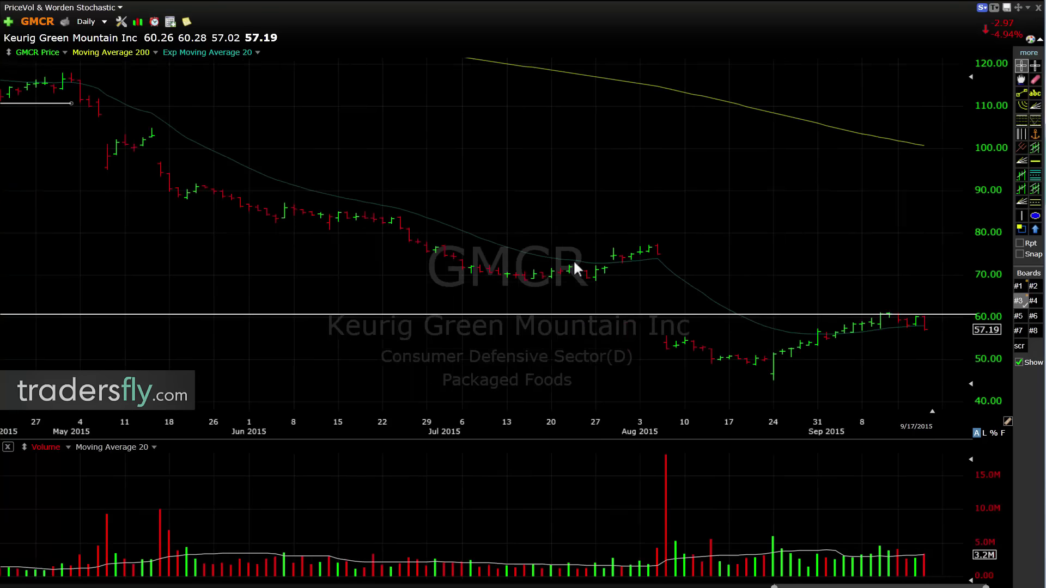
{"action": "scroll", "coordinate": [309, 315], "scroll_direction": "down", "scroll_amount": 3}
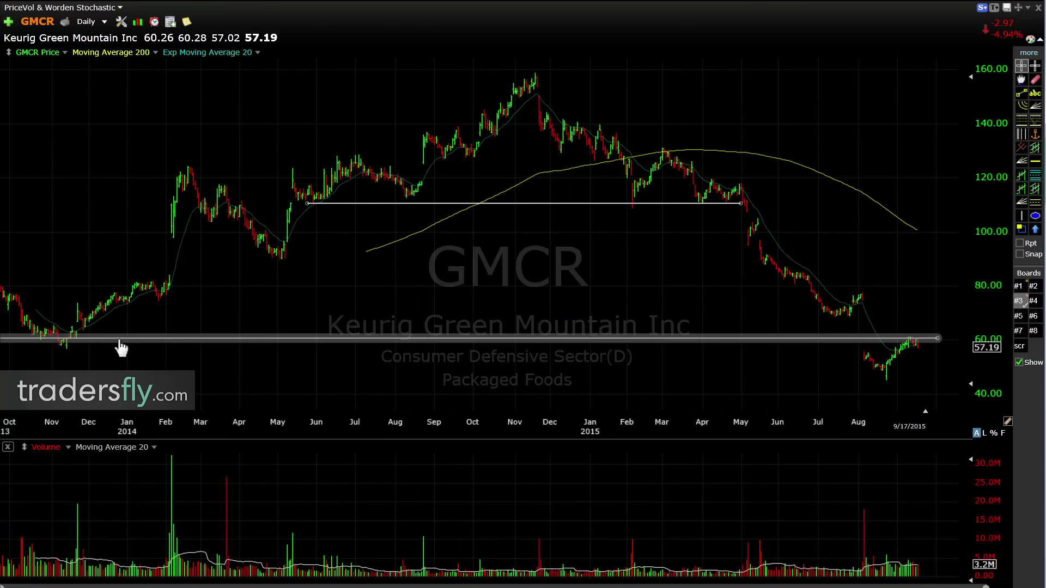
{"action": "mouse_move", "coordinate": [30, 348]}
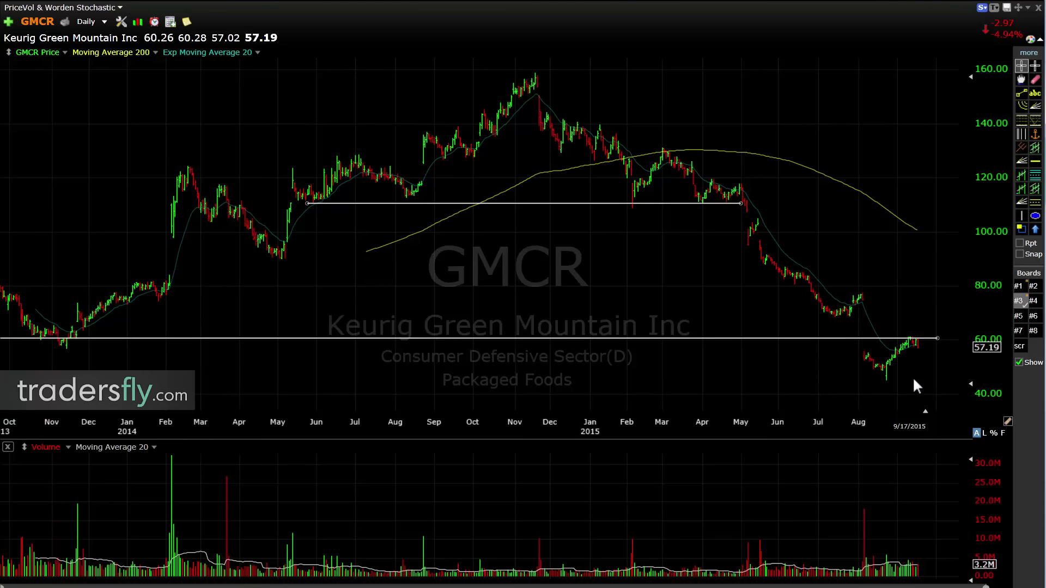
{"action": "scroll", "coordinate": [916, 379], "scroll_direction": "up", "scroll_amount": 5}
{"action": "scroll", "coordinate": [877, 388], "scroll_direction": "up", "scroll_amount": 3}
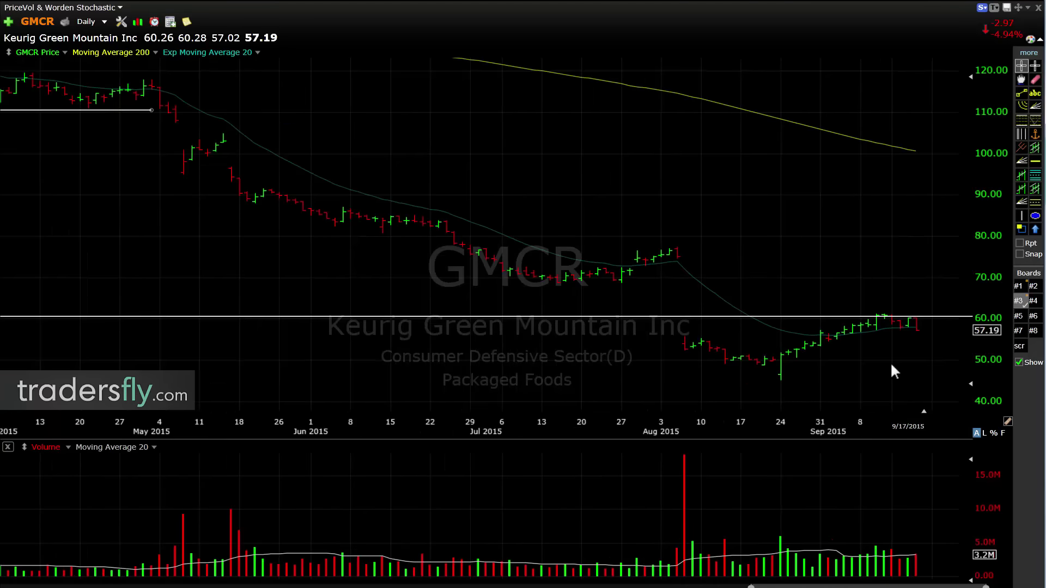
{"action": "scroll", "coordinate": [907, 374], "scroll_direction": "up", "scroll_amount": 3}
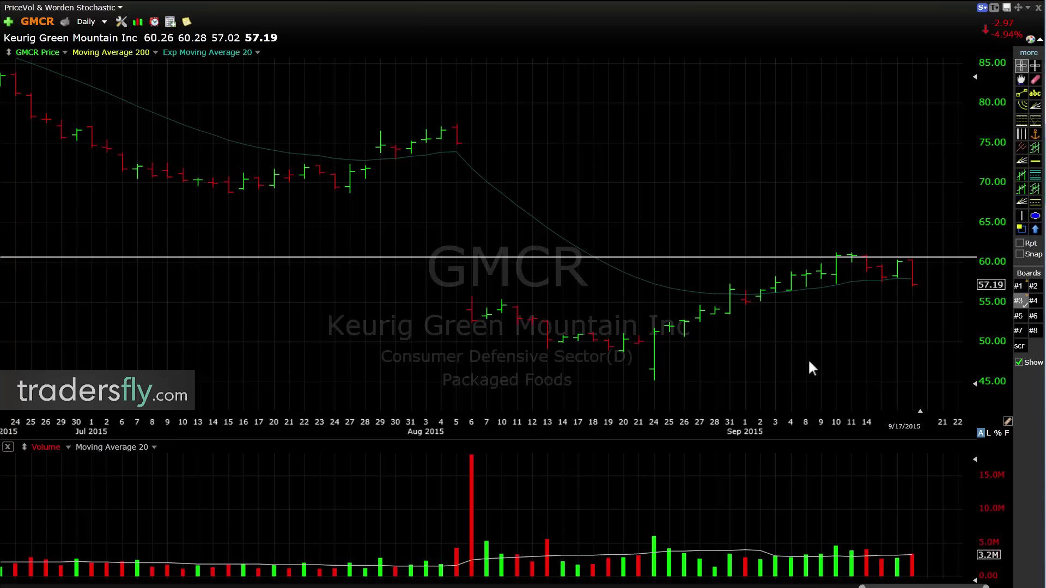
Load the DISH weekly chart back to 2013, point an arrow at the August 2015 low under the horizontal support line, and clear it.
{"action": "type", "text": "DISH"}
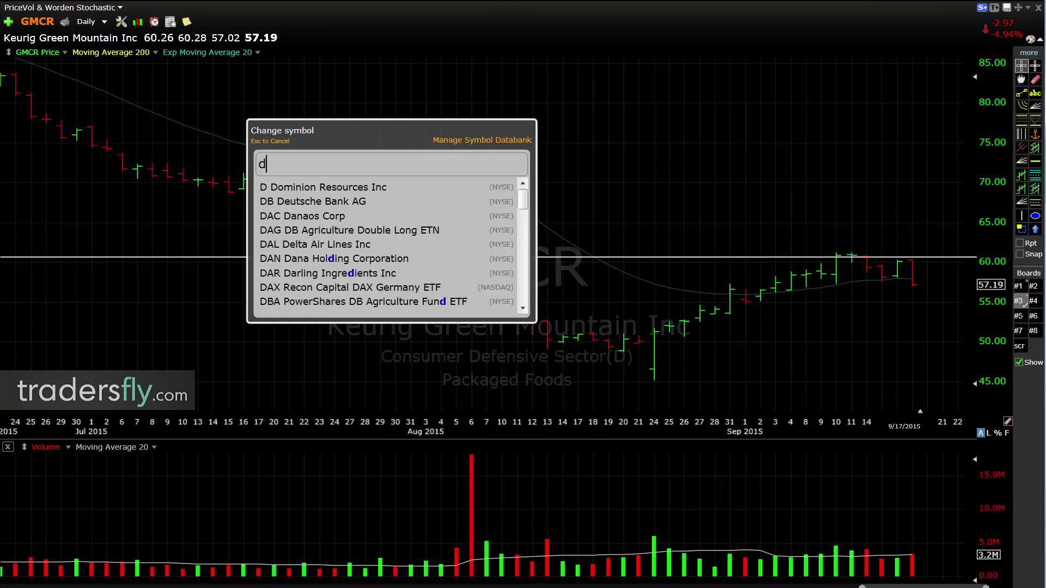
{"action": "key", "text": "Return"}
{"action": "key", "text": "w"}
{"action": "scroll", "coordinate": [650, 215], "scroll_direction": "down", "scroll_amount": 3}
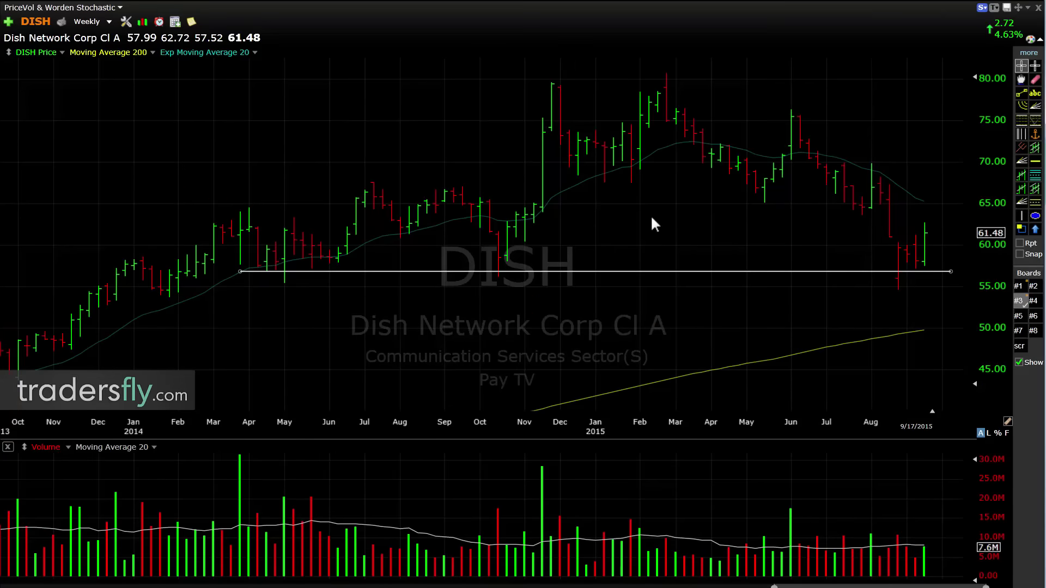
{"action": "scroll", "coordinate": [650, 217], "scroll_direction": "down", "scroll_amount": 3}
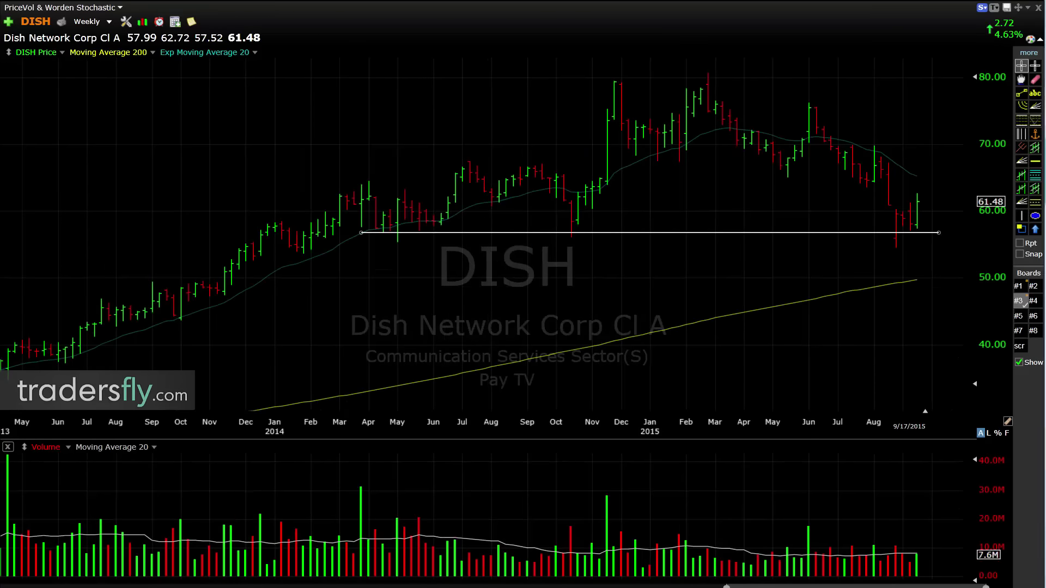
{"action": "left_click_drag", "start_coordinate": [862, 272], "coordinate": [897, 239]}
{"action": "key", "text": "Escape"}
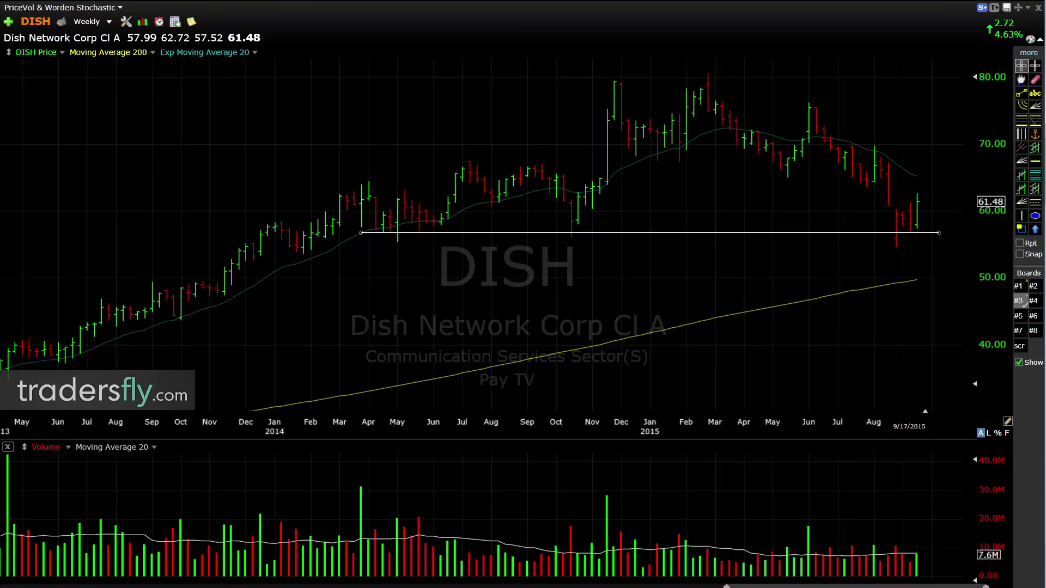
Load the AAPL chart on the daily interval and focus on price action from May to September 2015.
{"action": "type", "text": "AAPL"}
{"action": "key", "text": "Return"}
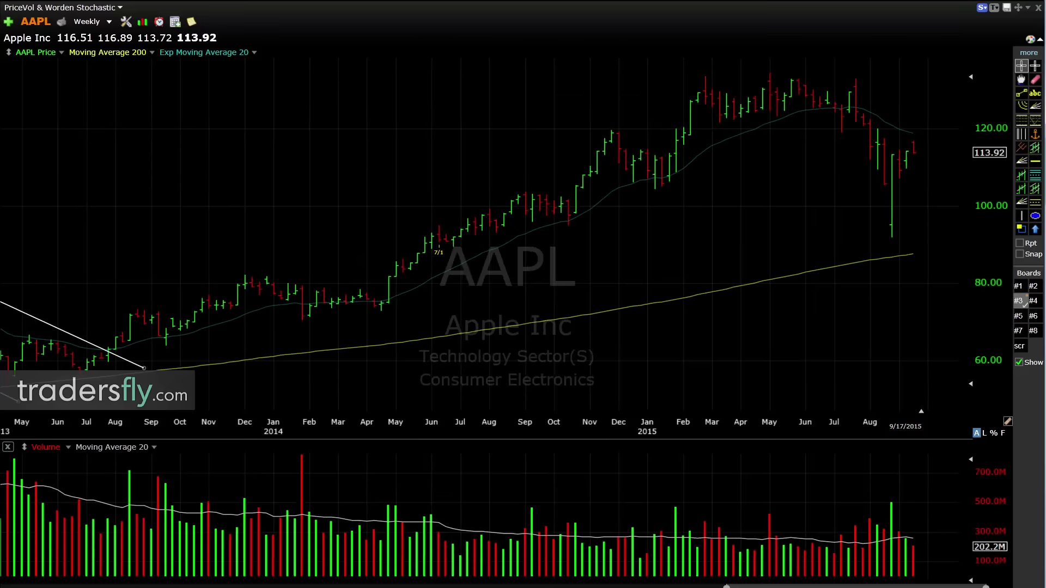
{"action": "key", "text": "d"}
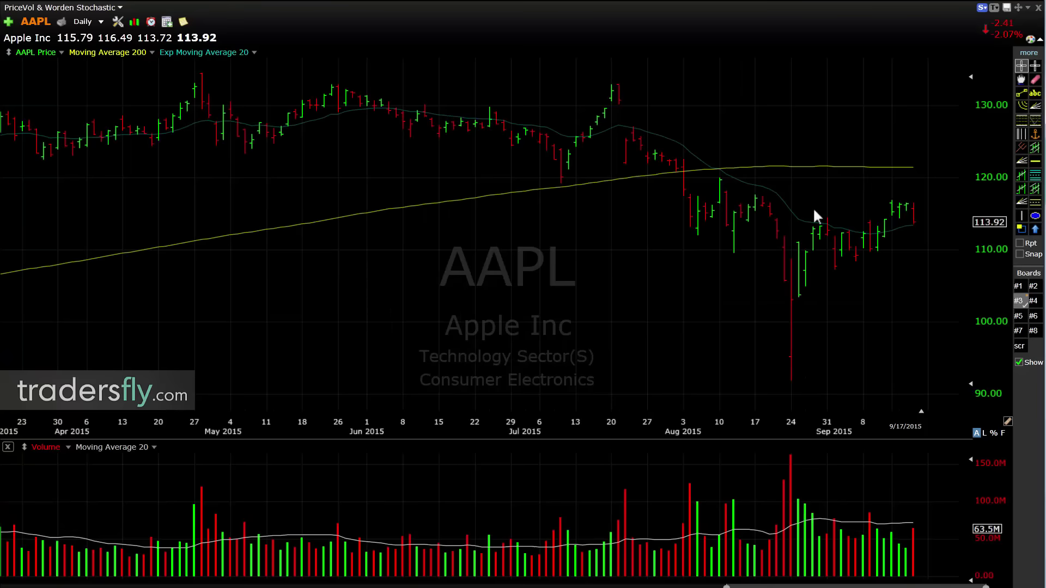
{"action": "scroll", "coordinate": [921, 256], "scroll_direction": "up", "scroll_amount": 4}
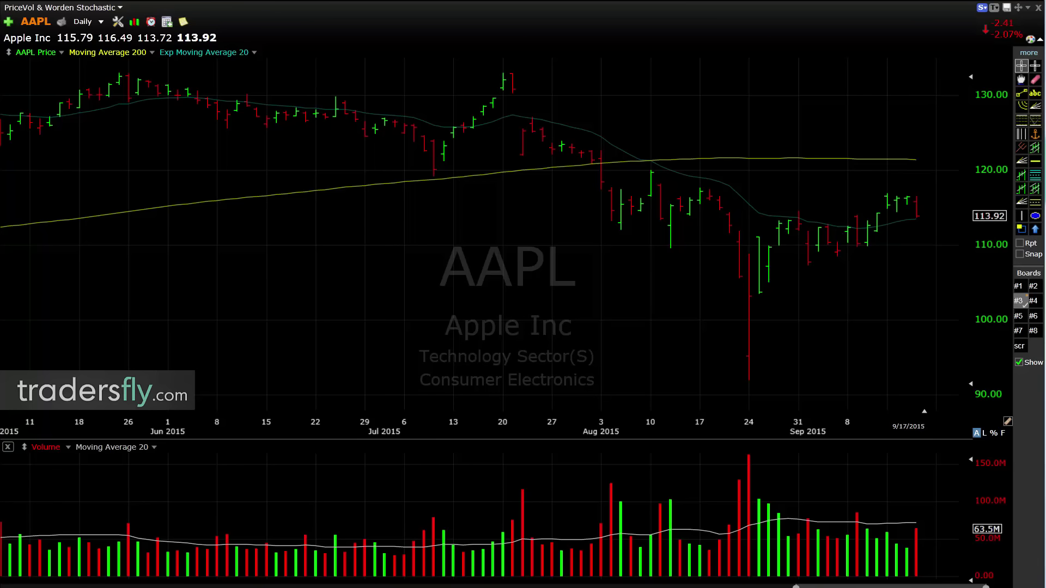
Trace AAPL's declining volume since August 24, point arrows at the two taller red September bars, and clear the markings.
{"action": "left_click_drag", "start_coordinate": [755, 491], "coordinate": [914, 549]}
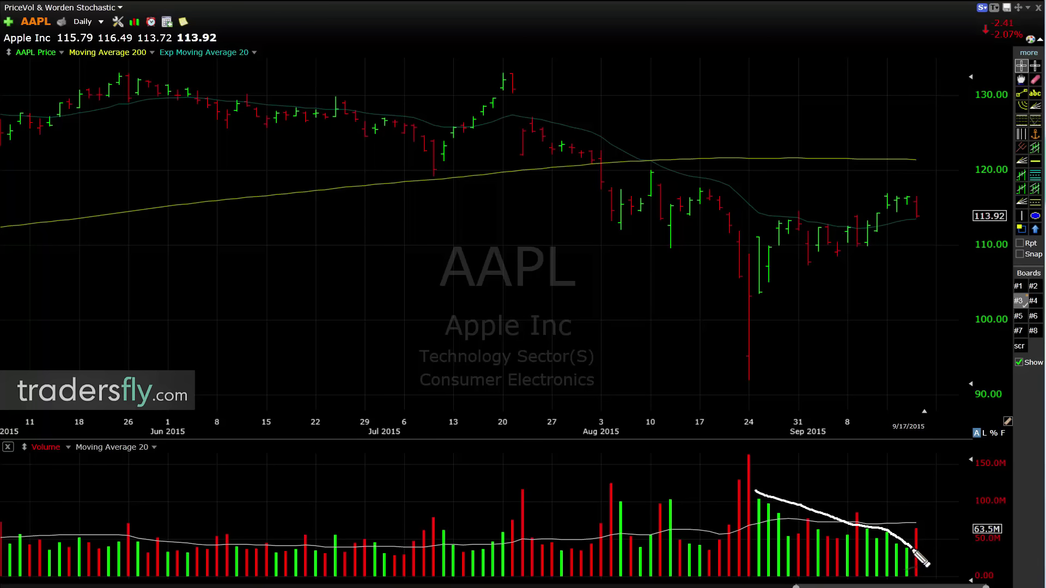
{"action": "mouse_move", "coordinate": [854, 478]}
{"action": "left_mouse_down"}
{"action": "mouse_move", "coordinate": [856, 509]}
{"action": "mouse_move", "coordinate": [862, 501]}
{"action": "mouse_move", "coordinate": [913, 512]}
{"action": "mouse_move", "coordinate": [917, 528]}
{"action": "left_mouse_up"}
{"action": "left_click_drag", "start_coordinate": [757, 490], "coordinate": [887, 539]}
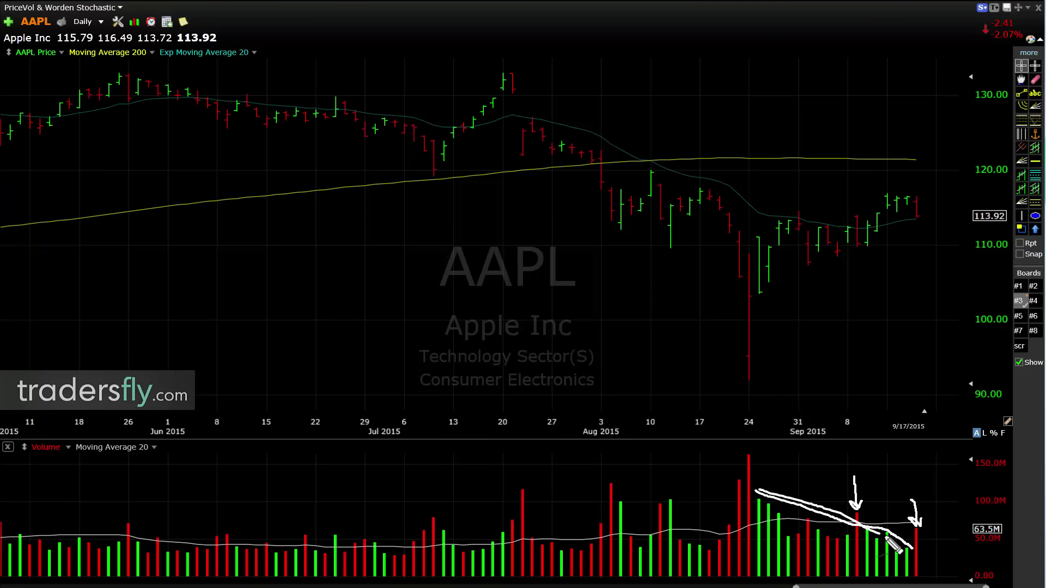
{"action": "key", "text": "Escape"}
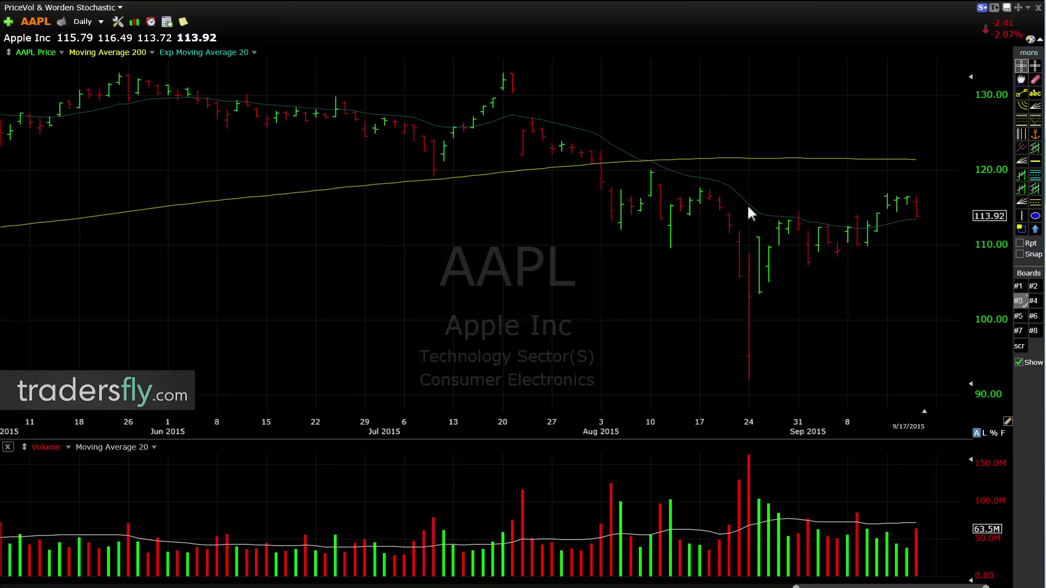
Draw a Fibonacci retracement on AAPL from the July 20 peak to the August 24 low, adjusting its start point at the peak.
{"action": "left_click", "coordinate": [652, 159]}
{"action": "scroll", "coordinate": [652, 187], "scroll_direction": "down", "scroll_amount": 3}
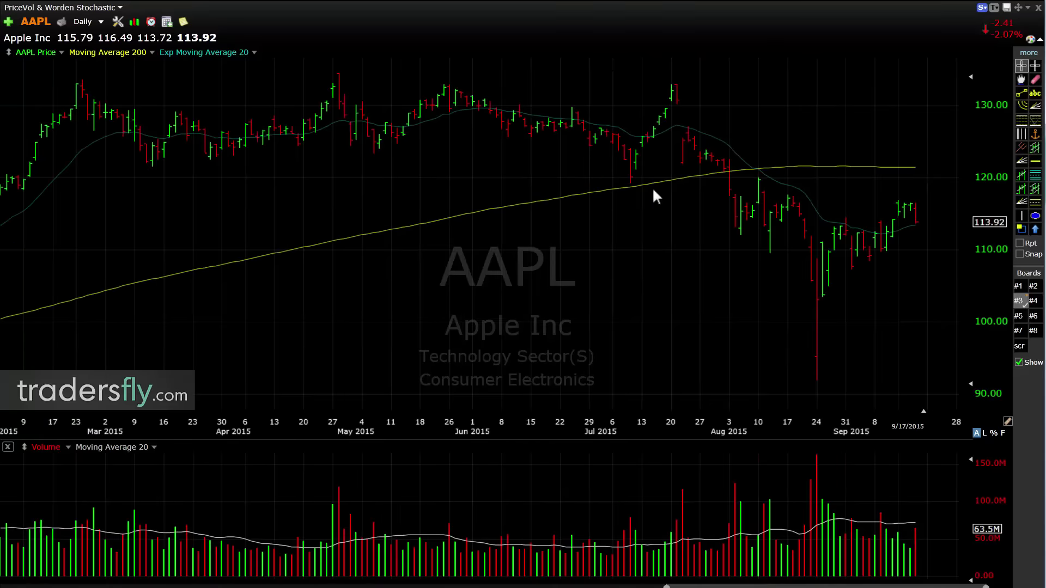
{"action": "scroll", "coordinate": [653, 188], "scroll_direction": "down", "scroll_amount": 3}
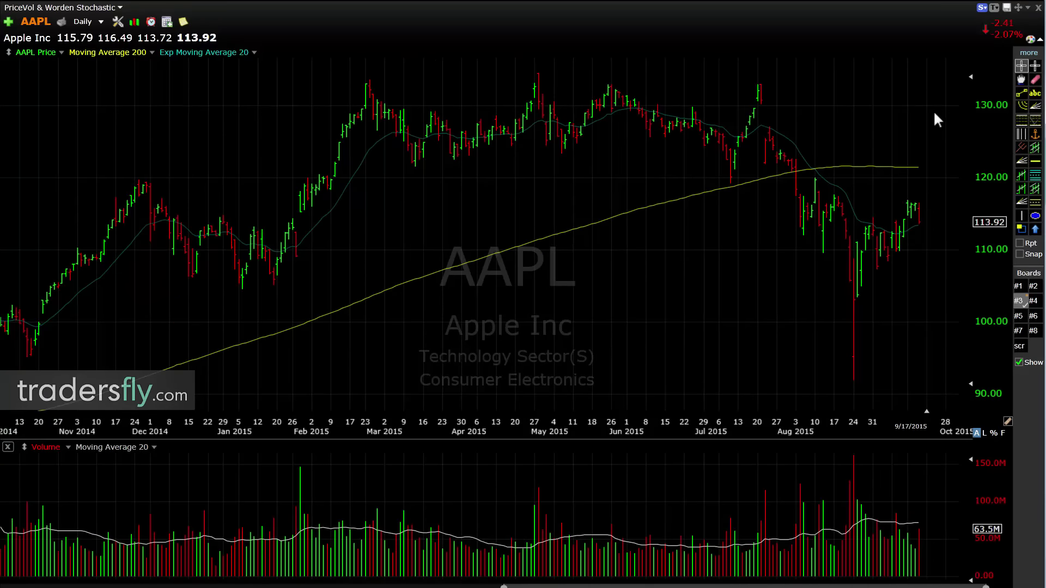
{"action": "left_click", "coordinate": [1021, 121]}
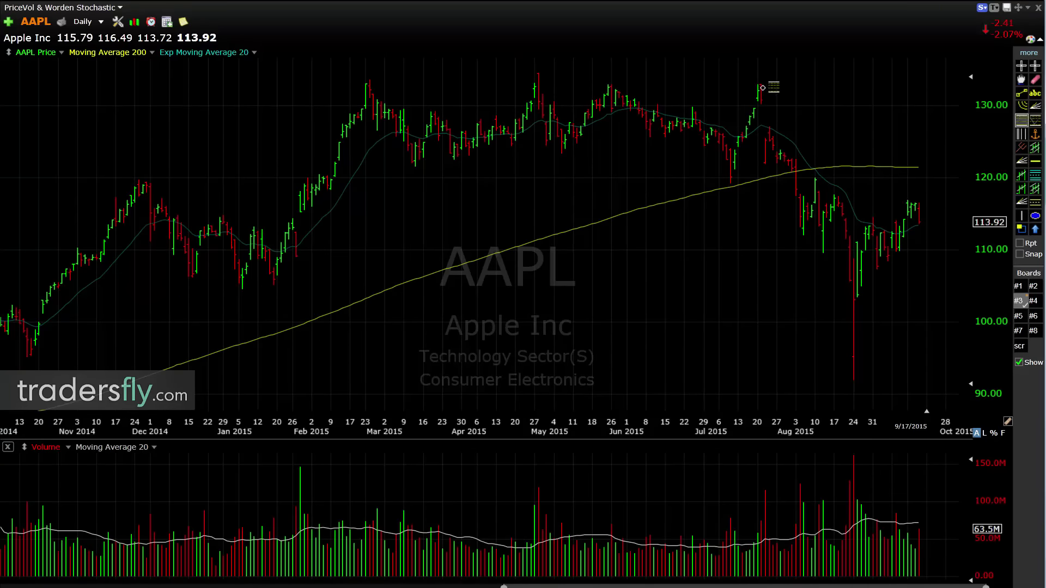
{"action": "left_click_drag", "start_coordinate": [762, 85], "coordinate": [854, 385]}
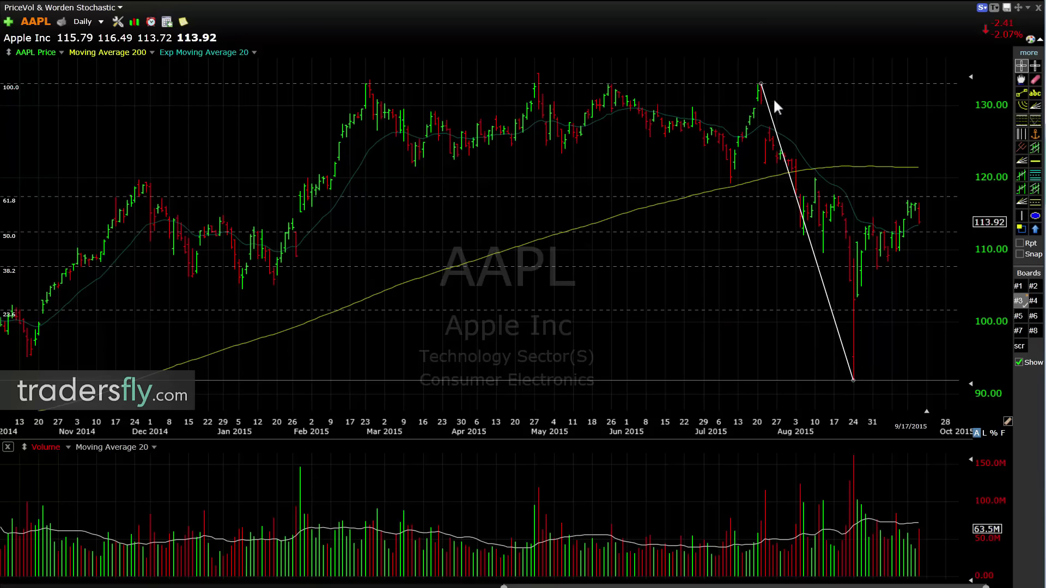
{"action": "left_click_drag", "start_coordinate": [763, 87], "coordinate": [760, 94]}
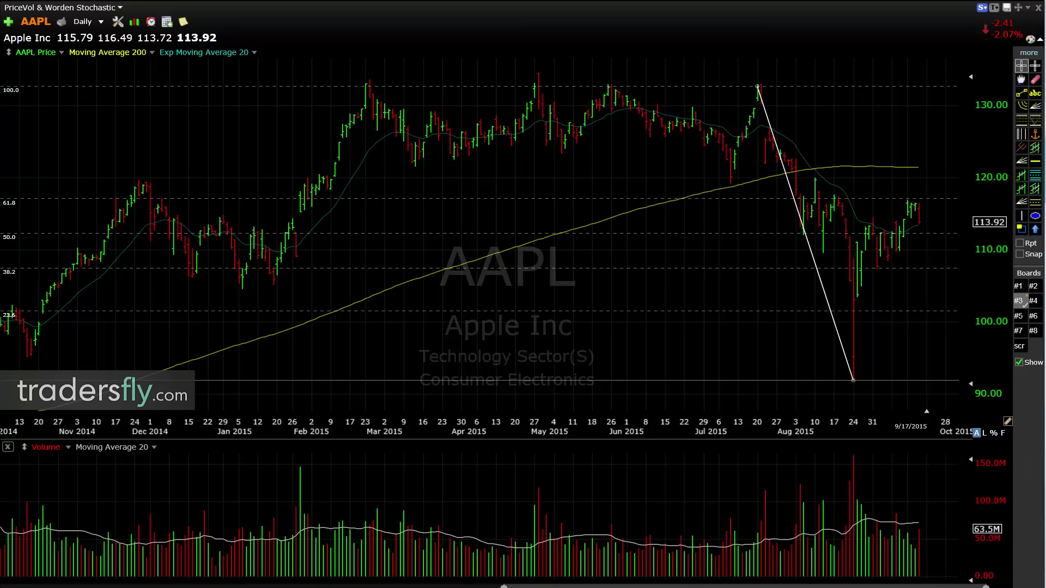
Point arrows at AAPL's February, April, May and July price peaks along the 100.0 retracement level.
{"action": "left_click", "coordinate": [614, 84]}
{"action": "left_click", "coordinate": [373, 83]}
{"action": "left_click", "coordinate": [543, 80]}
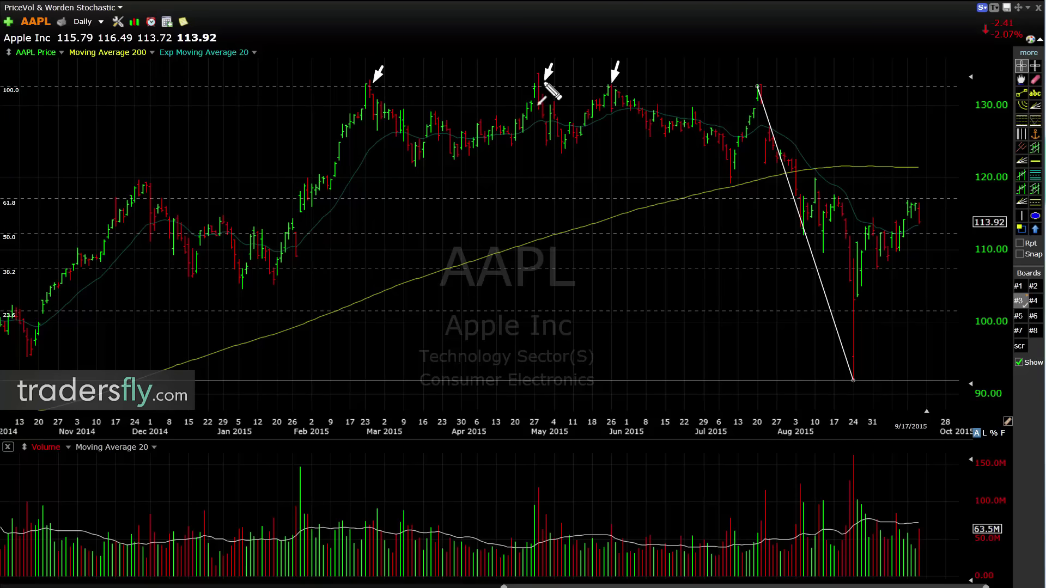
{"action": "left_click", "coordinate": [758, 81]}
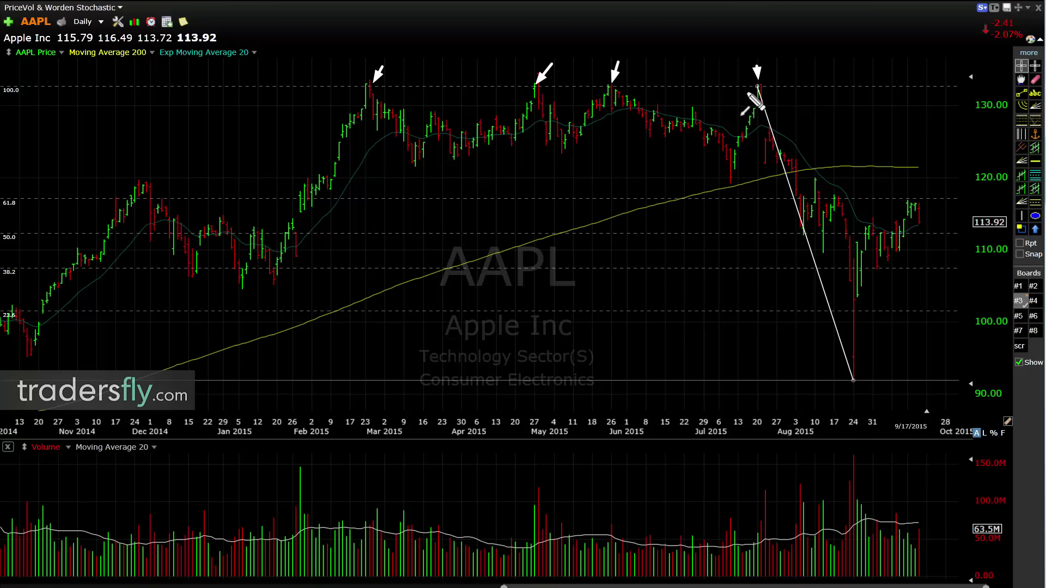
Mark the August 24 low, the 61.8 retracement label and the August and September highs near that level with arrows, then clear all arrows.
{"action": "left_click_drag", "start_coordinate": [826, 404], "coordinate": [851, 383]}
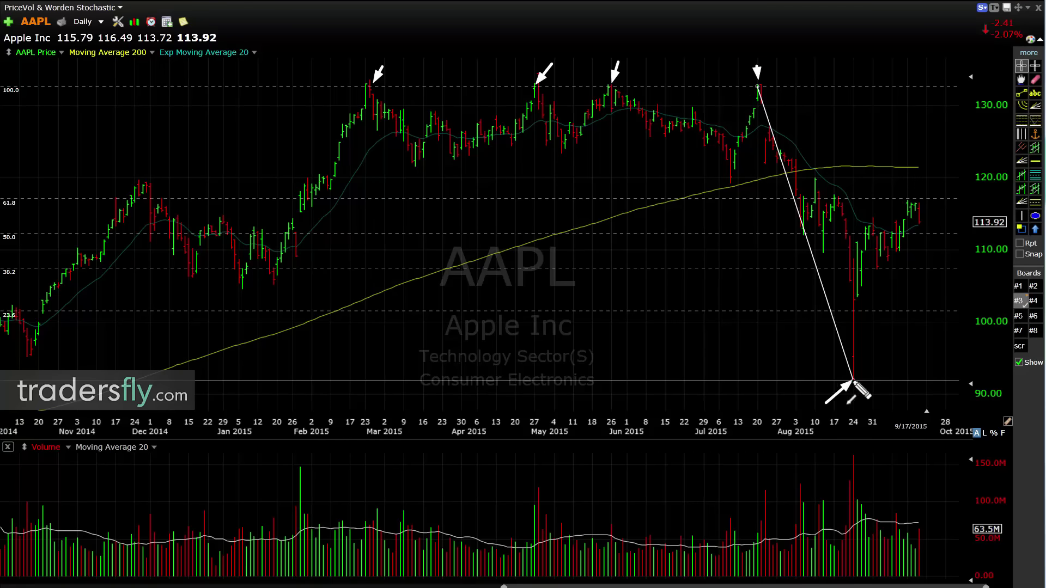
{"action": "left_click_drag", "start_coordinate": [908, 142], "coordinate": [912, 192]}
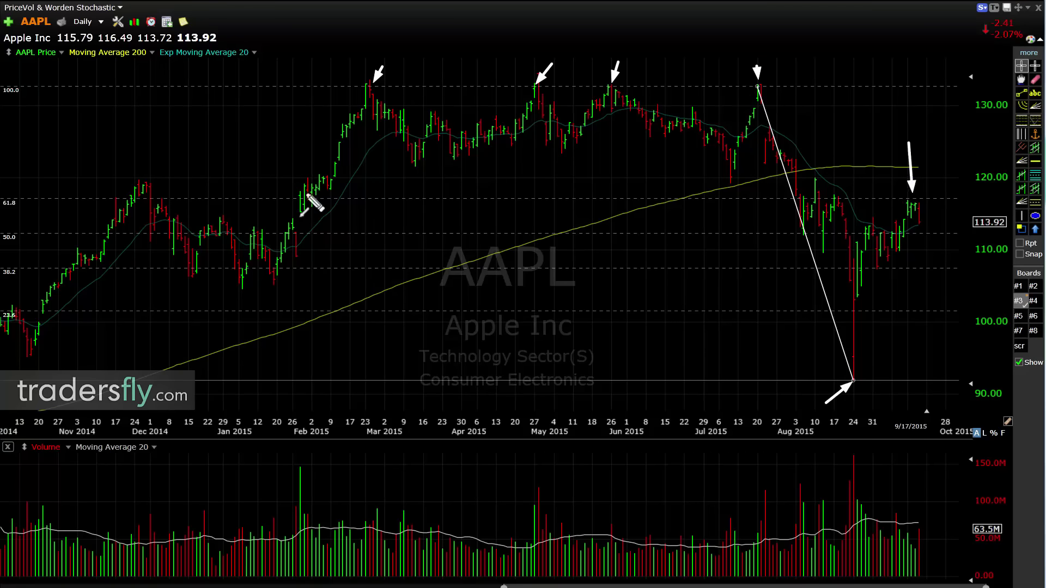
{"action": "left_click_drag", "start_coordinate": [131, 145], "coordinate": [20, 193]}
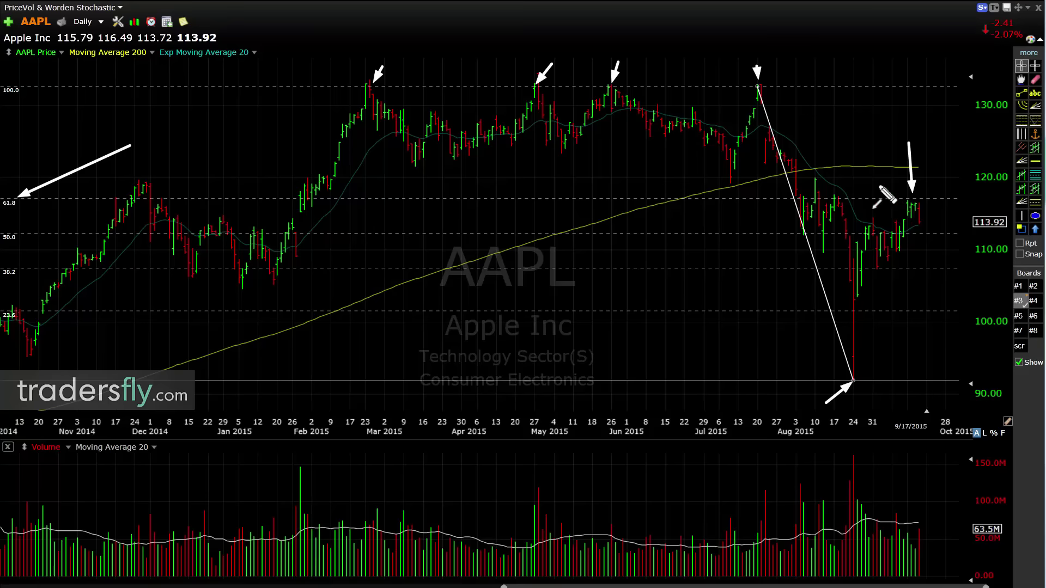
{"action": "mouse_move", "coordinate": [838, 170]}
{"action": "left_mouse_down"}
{"action": "mouse_move", "coordinate": [837, 192]}
{"action": "mouse_move", "coordinate": [807, 194]}
{"action": "mouse_move", "coordinate": [821, 192]}
{"action": "left_mouse_up"}
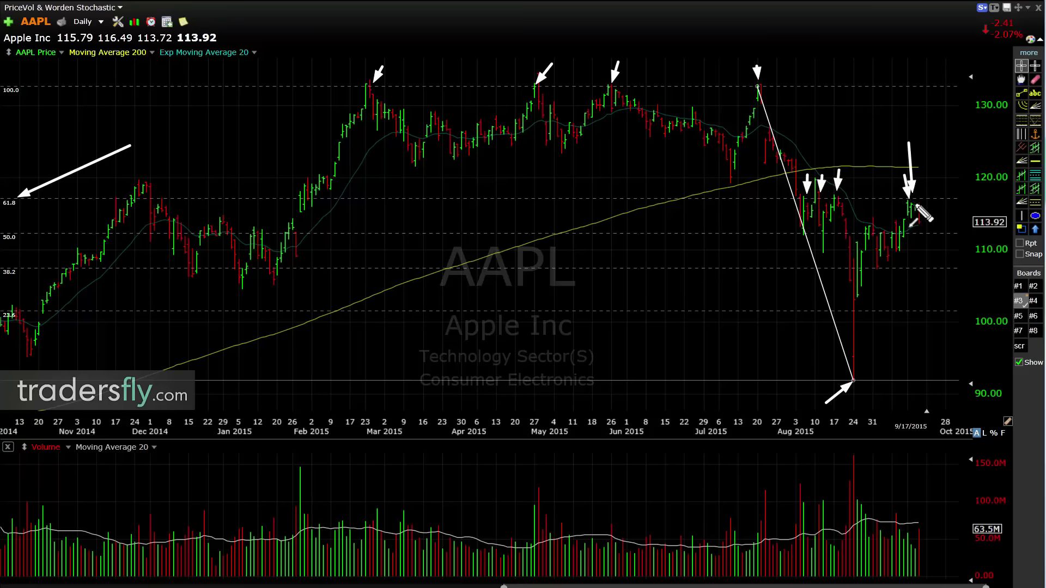
{"action": "key", "text": "Escape"}
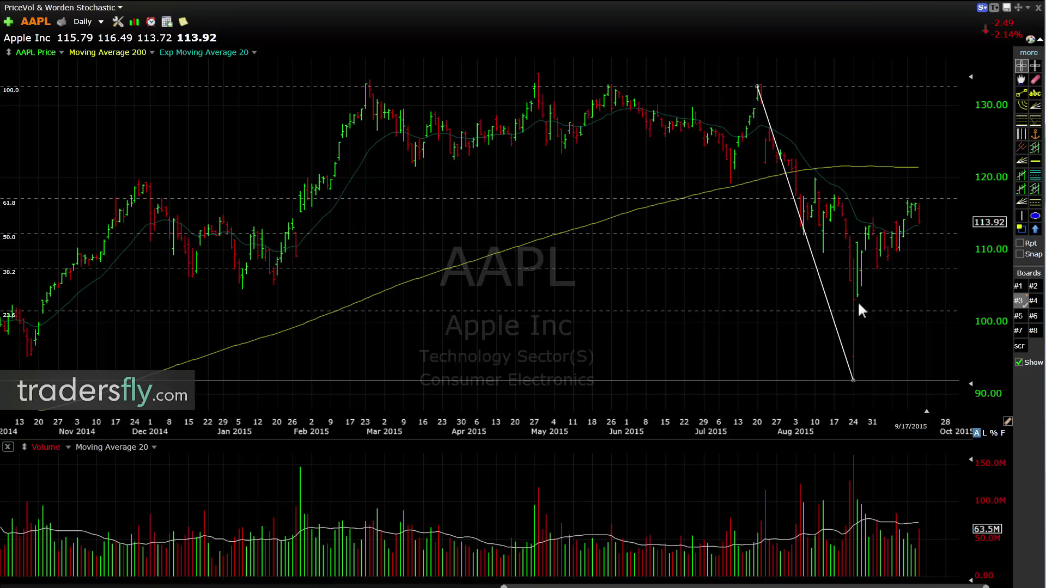
Draw a rising trend line beneath AAPL's recovery from the late August low to mid-September.
{"action": "left_click_drag", "start_coordinate": [857, 296], "coordinate": [934, 216]}
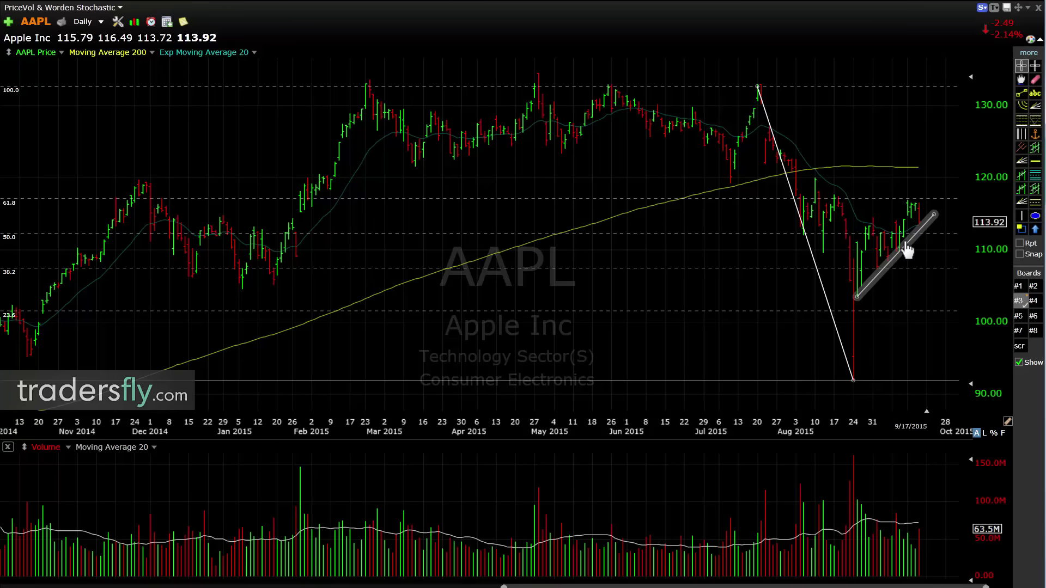
Delete the Fibonacci retracement from the AAPL chart, keeping the rising trend line.
{"action": "right_click", "coordinate": [806, 233]}
{"action": "left_click", "coordinate": [833, 333]}
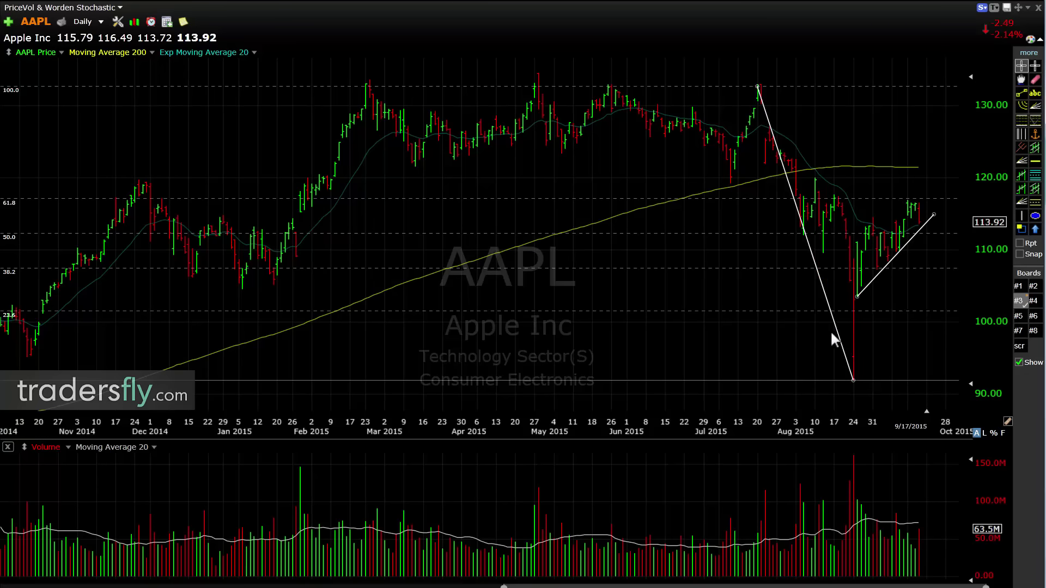
{"action": "scroll", "coordinate": [763, 234], "scroll_direction": "down", "scroll_amount": 1}
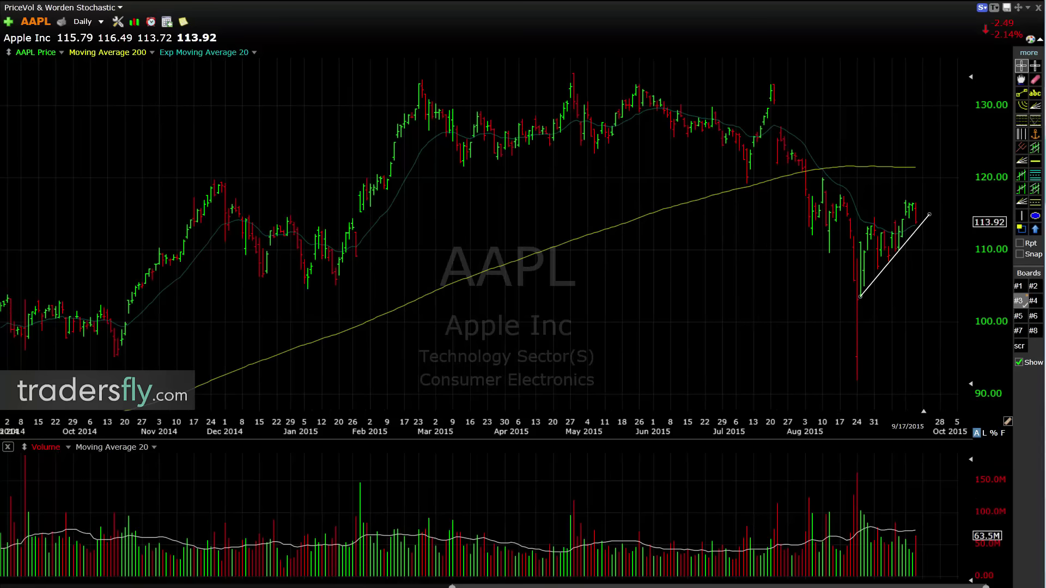
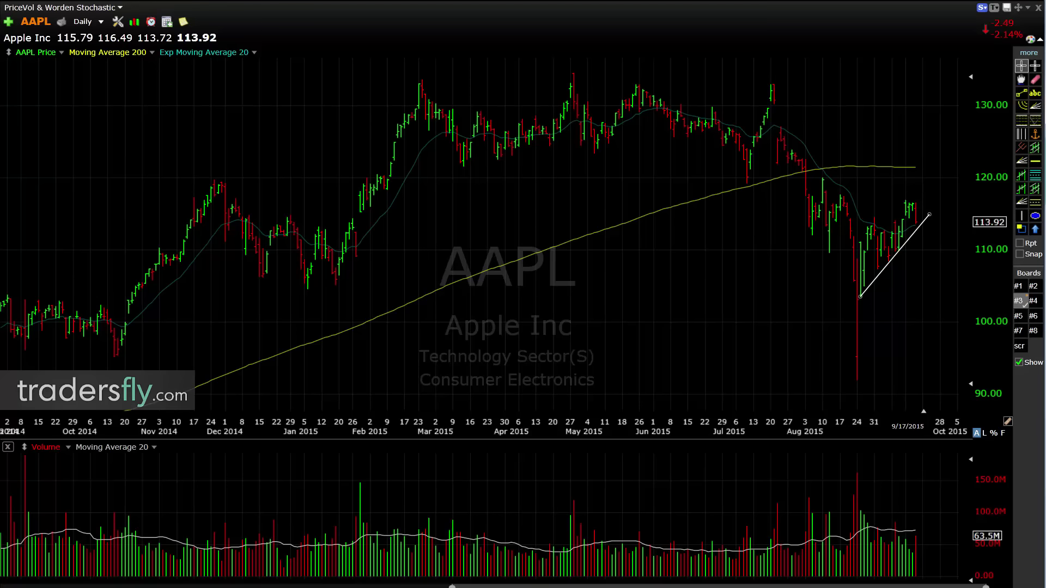
Switch the chart to UAL and examine its latest bar against the horizontal line and 200-day moving average.
{"action": "type", "text": "UAL"}
{"action": "key", "text": "Return"}
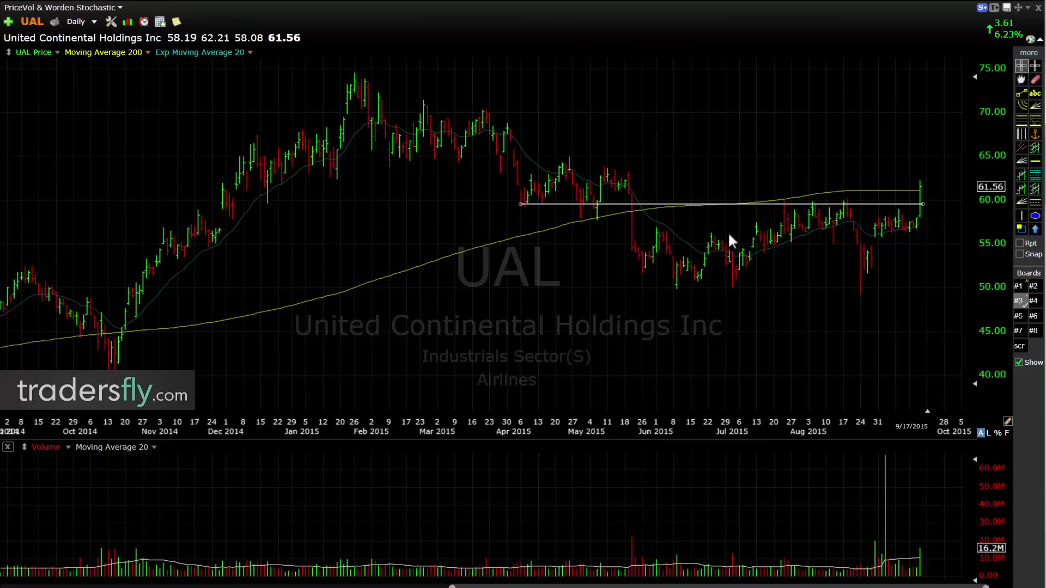
{"action": "left_click", "coordinate": [828, 158]}
{"action": "left_click", "coordinate": [753, 178]}
Switch the chart to BAC and review it on weekly bars before returning to daily bars.
{"action": "type", "text": "BAC"}
{"action": "key", "text": "Return"}
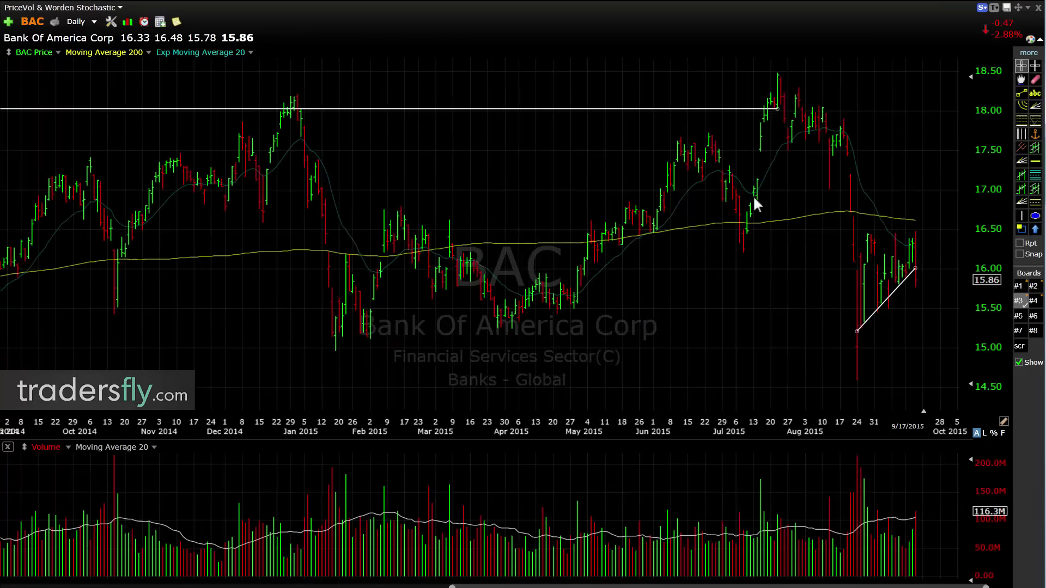
{"action": "key", "text": "w"}
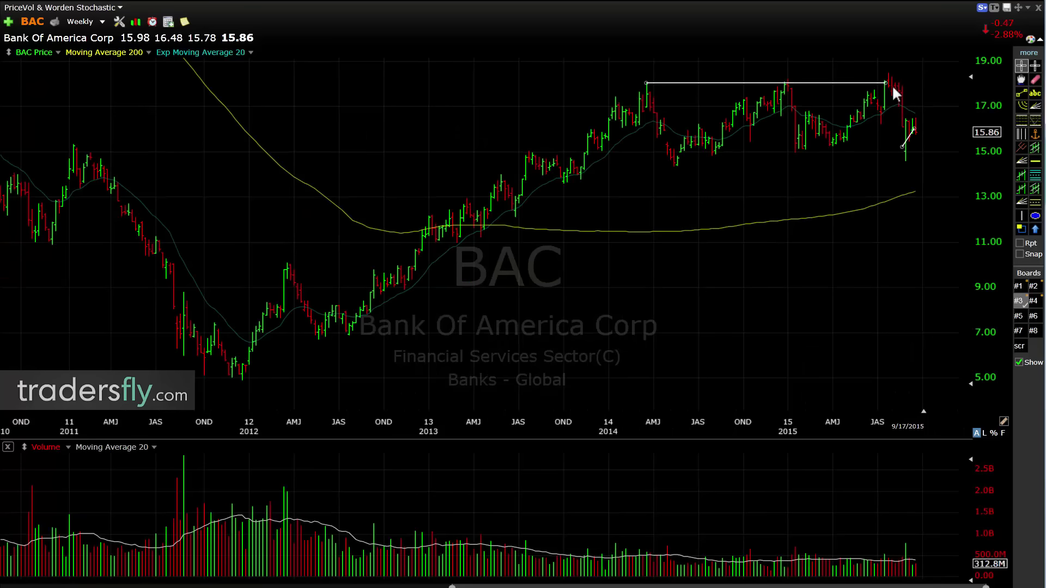
{"action": "scroll", "coordinate": [885, 106], "scroll_direction": "up", "scroll_amount": 3}
{"action": "key", "text": "d"}
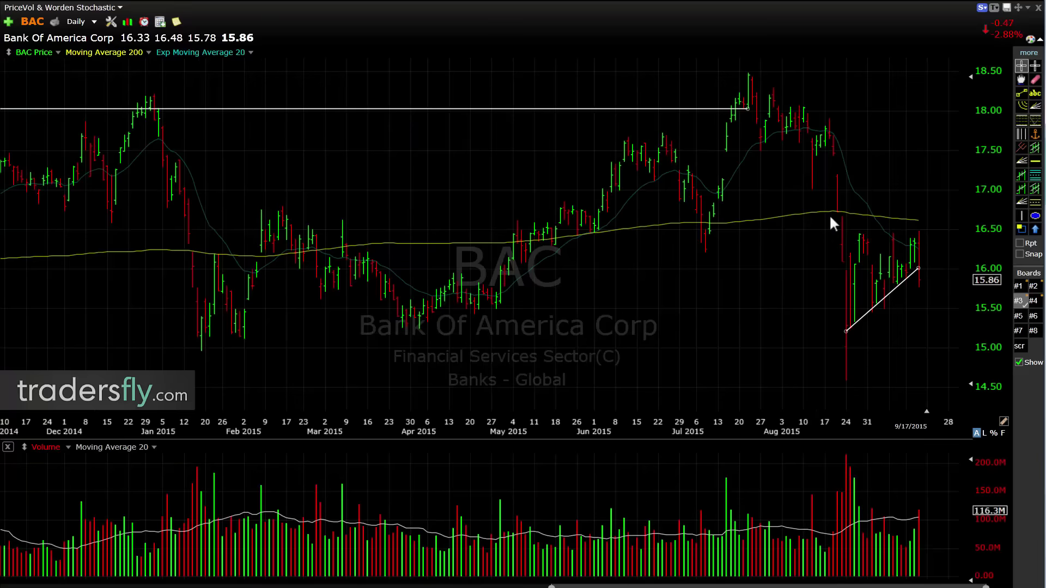
Mark BAC's July to August decline, the rising trend line's end and the latest volume bar with arrows, then clear the arrows.
{"action": "scroll", "coordinate": [740, 250], "scroll_direction": "down", "scroll_amount": 3}
{"action": "scroll", "coordinate": [865, 261], "scroll_direction": "up", "scroll_amount": 4}
{"action": "scroll", "coordinate": [865, 266], "scroll_direction": "up", "scroll_amount": 1}
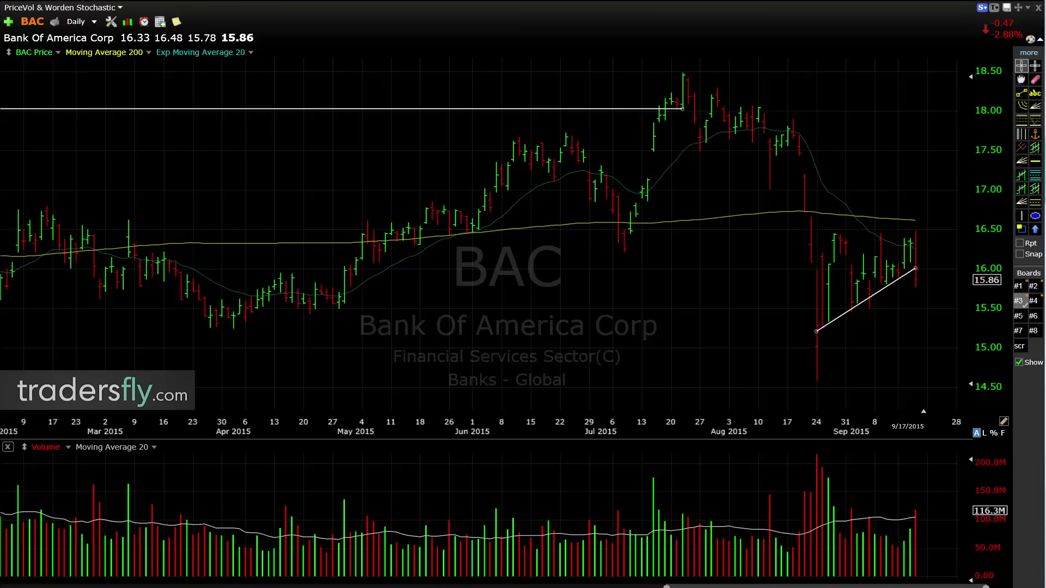
{"action": "mouse_move", "coordinate": [683, 81]}
{"action": "left_mouse_down"}
{"action": "mouse_move", "coordinate": [821, 315]}
{"action": "mouse_move", "coordinate": [909, 295]}
{"action": "mouse_move", "coordinate": [902, 281]}
{"action": "left_mouse_up"}
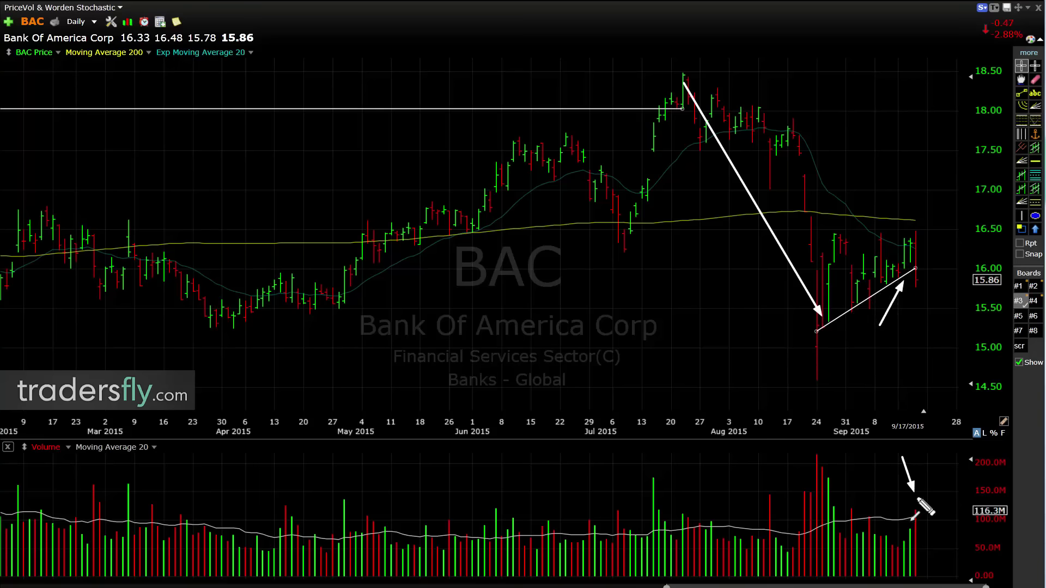
{"action": "key", "text": "Escape"}
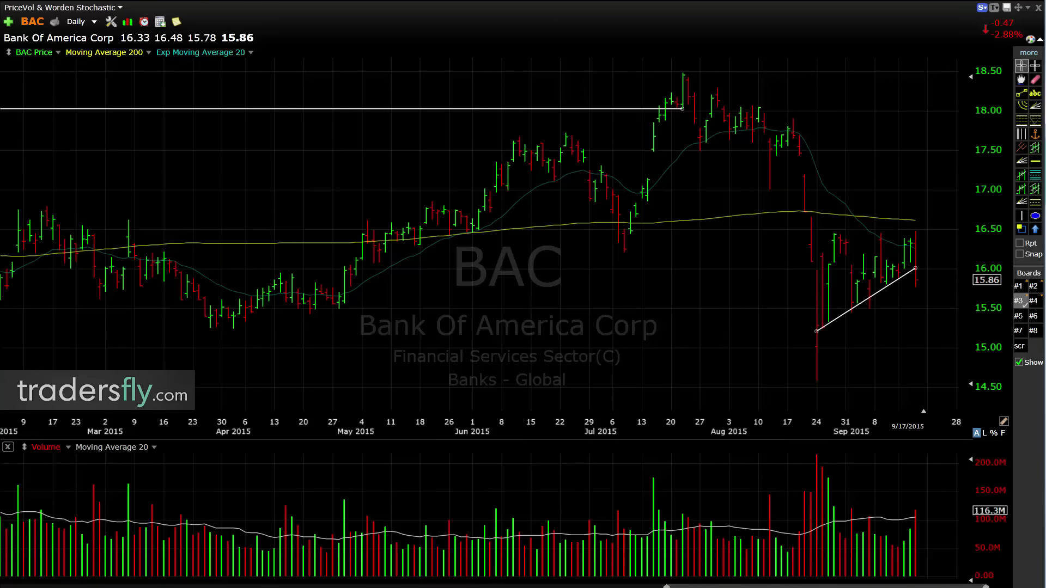
Switch the chart to AMTD, review its weekly history and show it on 2-day bars.
{"action": "type", "text": "AMTD"}
{"action": "key", "text": "Return"}
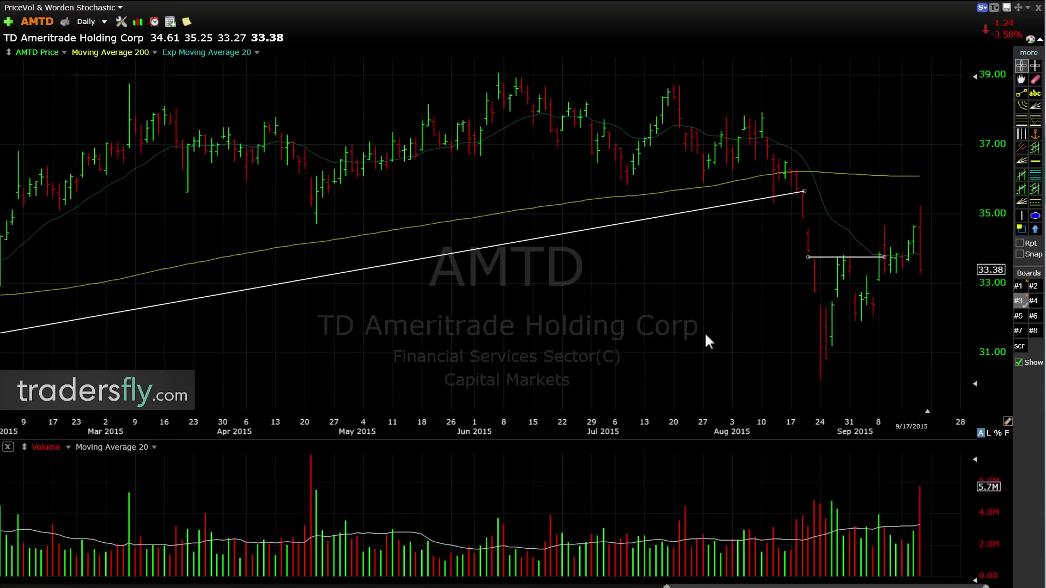
{"action": "key", "text": "w"}
{"action": "scroll", "coordinate": [774, 326], "scroll_direction": "down", "scroll_amount": 5}
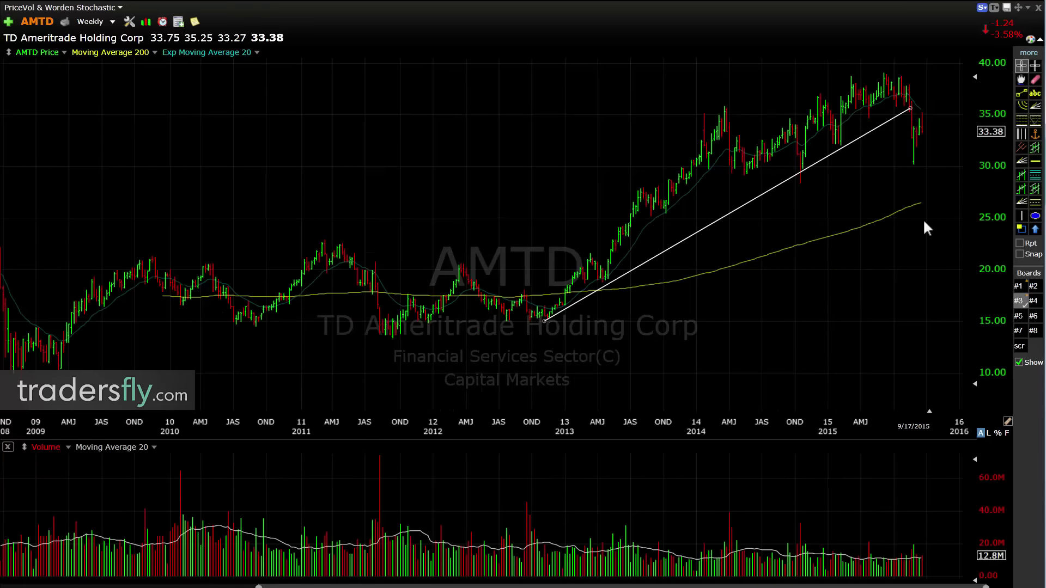
{"action": "scroll", "coordinate": [926, 220], "scroll_direction": "up", "scroll_amount": 5}
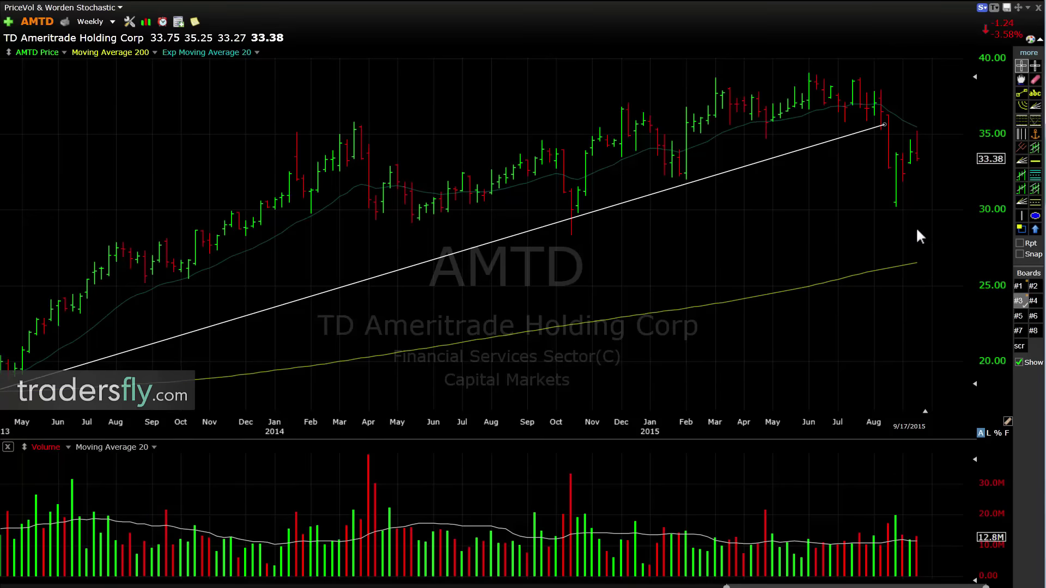
{"action": "scroll", "coordinate": [917, 227], "scroll_direction": "up", "scroll_amount": 5}
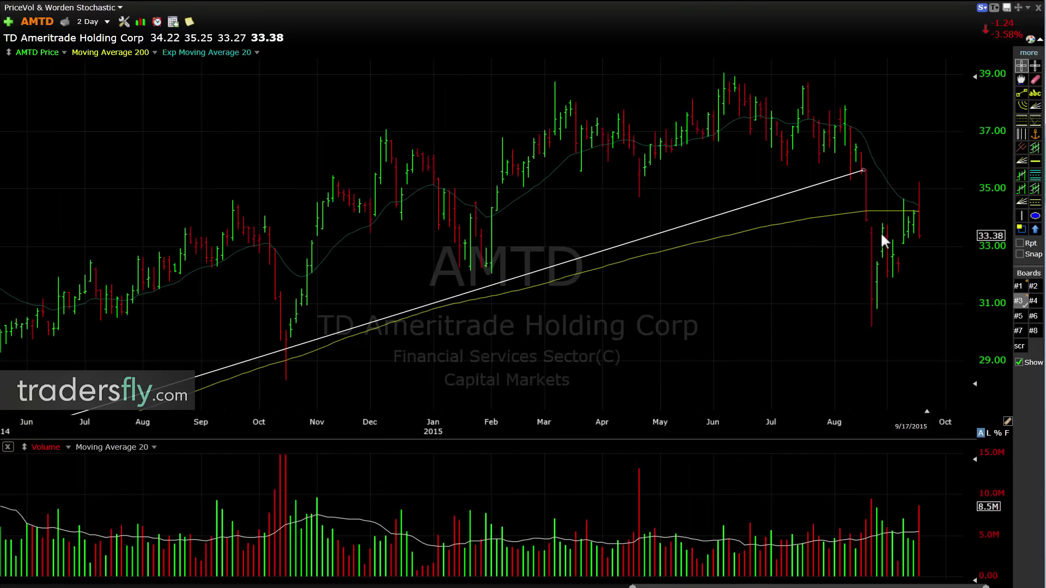
Draw a rising trend line beneath AMTD's recovery from the August 24 low to the September 17 bar.
{"action": "left_click_drag", "start_coordinate": [874, 324], "coordinate": [928, 234]}
{"action": "scroll", "coordinate": [931, 297], "scroll_direction": "up", "scroll_amount": 1}
{"action": "scroll", "coordinate": [929, 295], "scroll_direction": "up", "scroll_amount": 1}
{"action": "scroll", "coordinate": [932, 296], "scroll_direction": "down", "scroll_amount": 1}
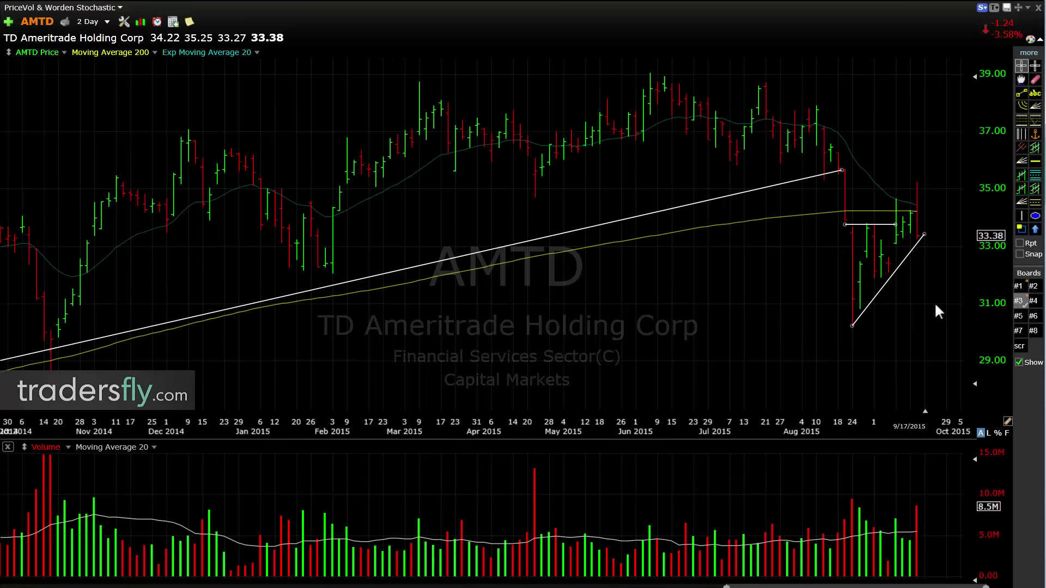
Delete AMTD's short horizontal line above the new trend line and briefly point an arrow at the latest volume bar.
{"action": "right_click", "coordinate": [873, 228]}
{"action": "left_click", "coordinate": [907, 360]}
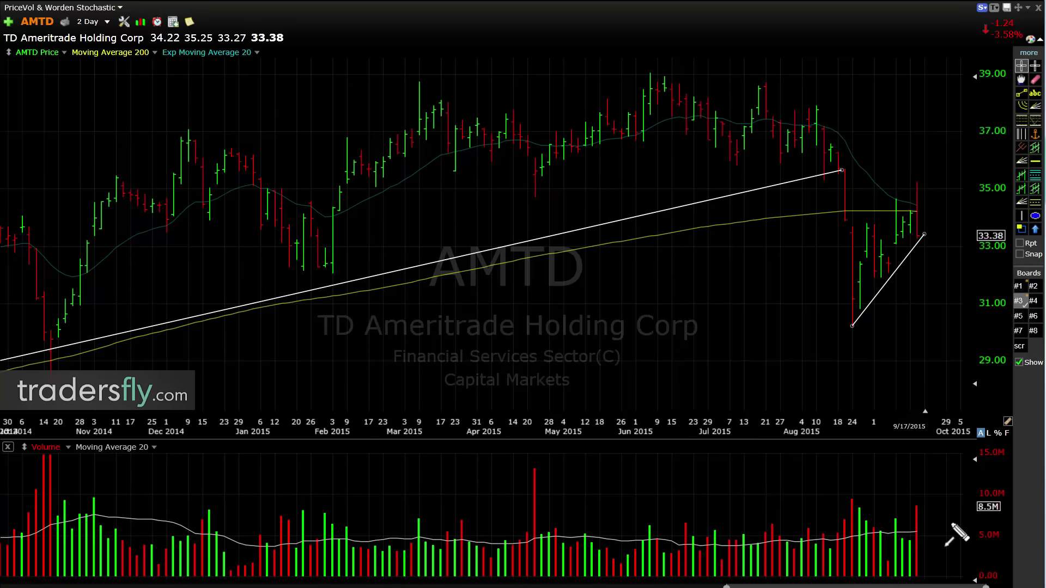
{"action": "left_click_drag", "start_coordinate": [902, 466], "coordinate": [914, 500]}
{"action": "key", "text": "Escape"}
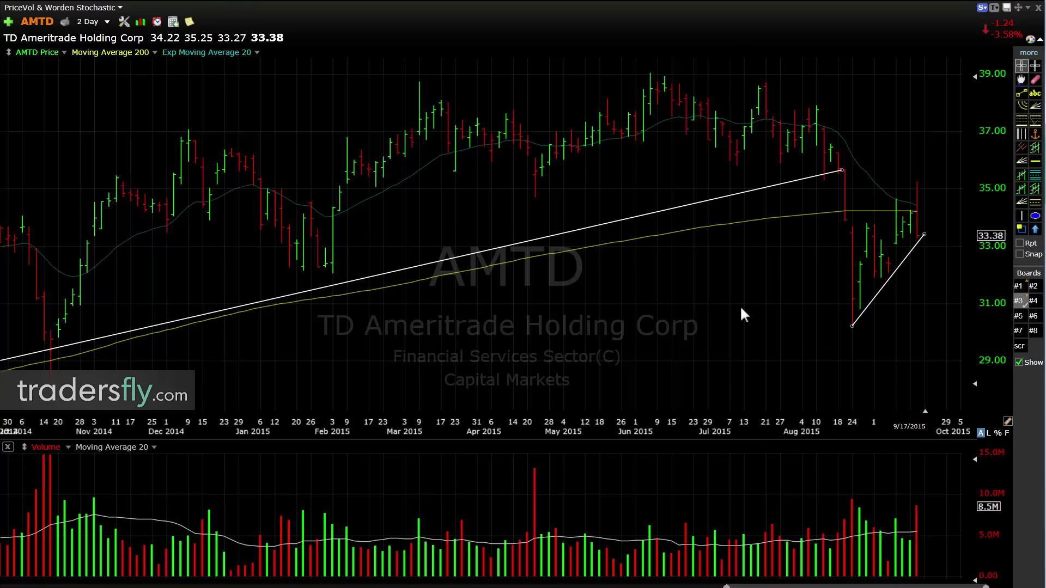
Switch the chart to JPM and draw lines along the June and July highs, the August decline, the recovery and a projected drop.
{"action": "type", "text": "JPM"}
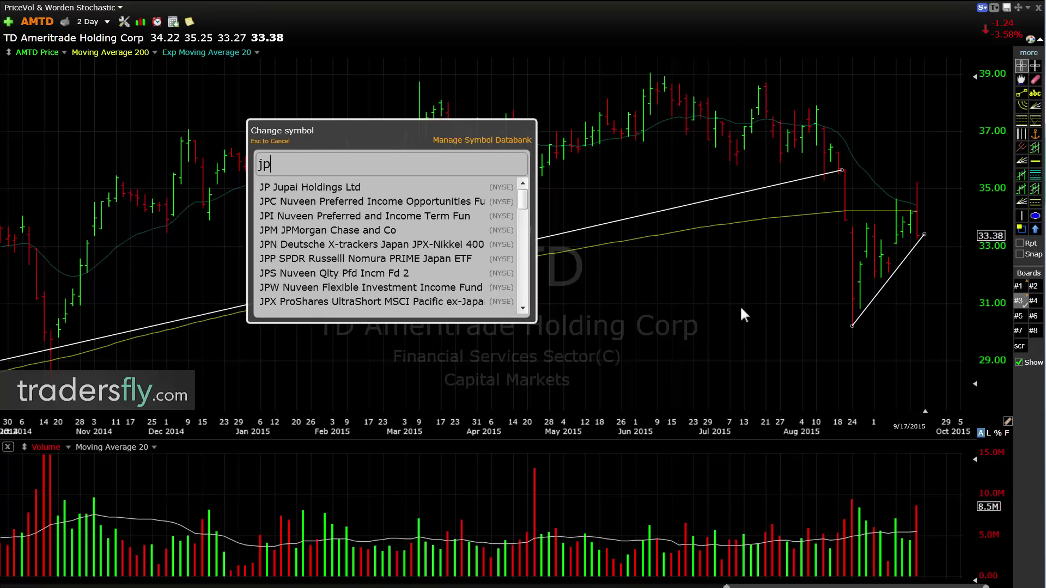
{"action": "key", "text": "Return"}
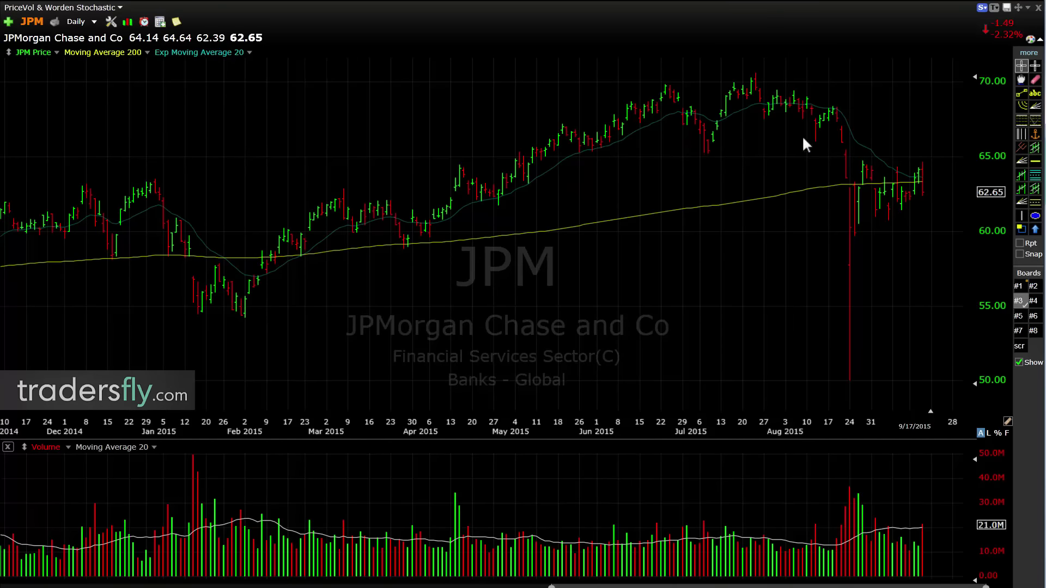
{"action": "left_click_drag", "start_coordinate": [665, 86], "coordinate": [785, 85]}
{"action": "mouse_move", "coordinate": [752, 78]}
{"action": "left_mouse_down"}
{"action": "mouse_move", "coordinate": [850, 240]}
{"action": "mouse_move", "coordinate": [926, 195]}
{"action": "mouse_move", "coordinate": [961, 356]}
{"action": "left_mouse_up"}
Delete JPM's projected drop line and shift the rising trend line to fit the late August to September 17 lows.
{"action": "right_click", "coordinate": [952, 297]}
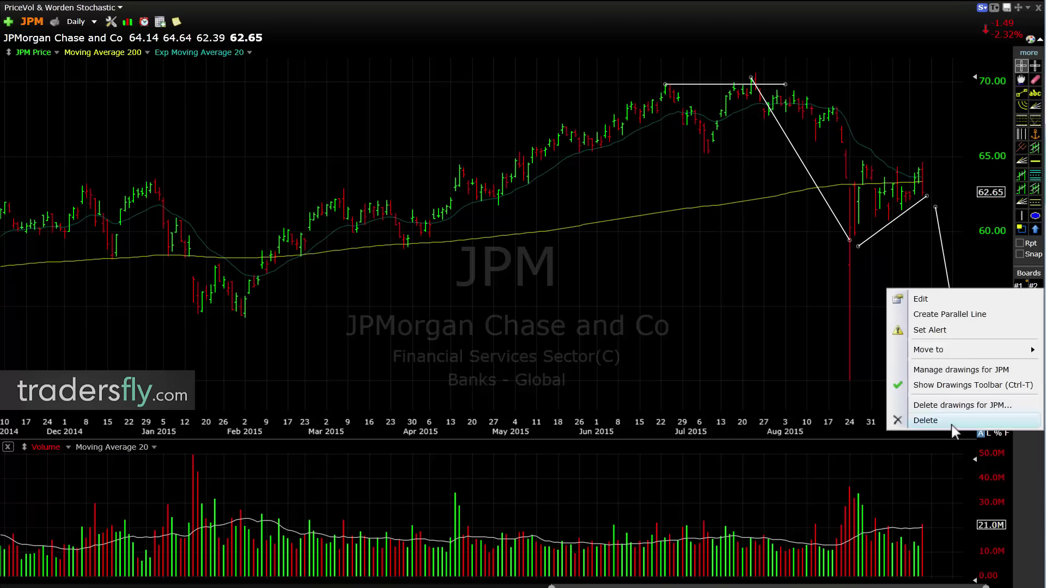
{"action": "left_click", "coordinate": [915, 419]}
{"action": "left_click_drag", "start_coordinate": [894, 226], "coordinate": [888, 224]}
Replace JPM's July to August decline line with a horizontal line across the late August to mid-September highs at about 64.6.
{"action": "right_click", "coordinate": [827, 213]}
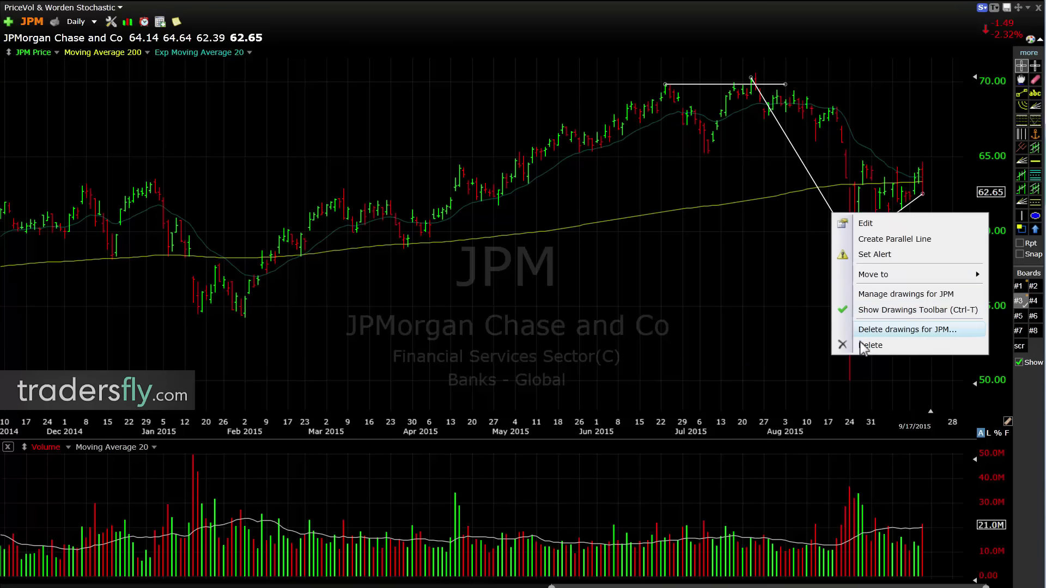
{"action": "left_click", "coordinate": [894, 351]}
{"action": "left_click_drag", "start_coordinate": [862, 162], "coordinate": [923, 163]}
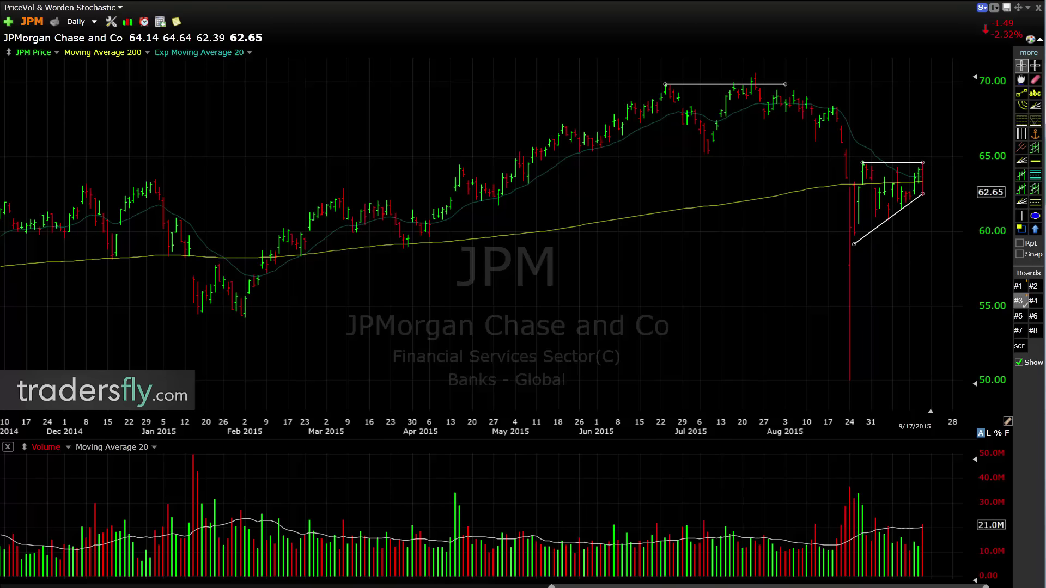
Switch the chart to CIT and draw a falling line from the July peak to the August 24 low.
{"action": "type", "text": "CIT"}
{"action": "key", "text": "Return"}
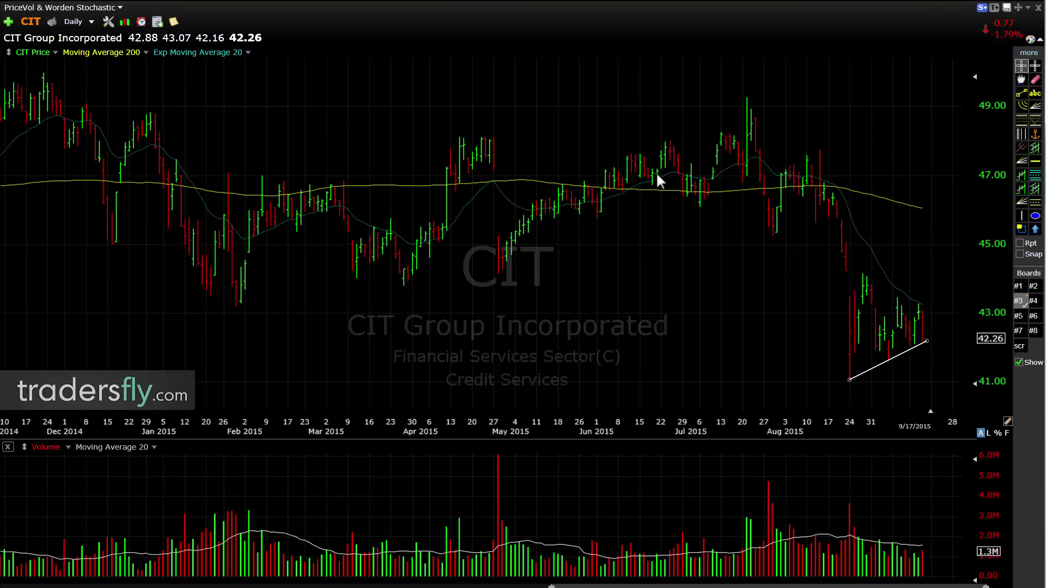
{"action": "left_click_drag", "start_coordinate": [747, 98], "coordinate": [846, 377]}
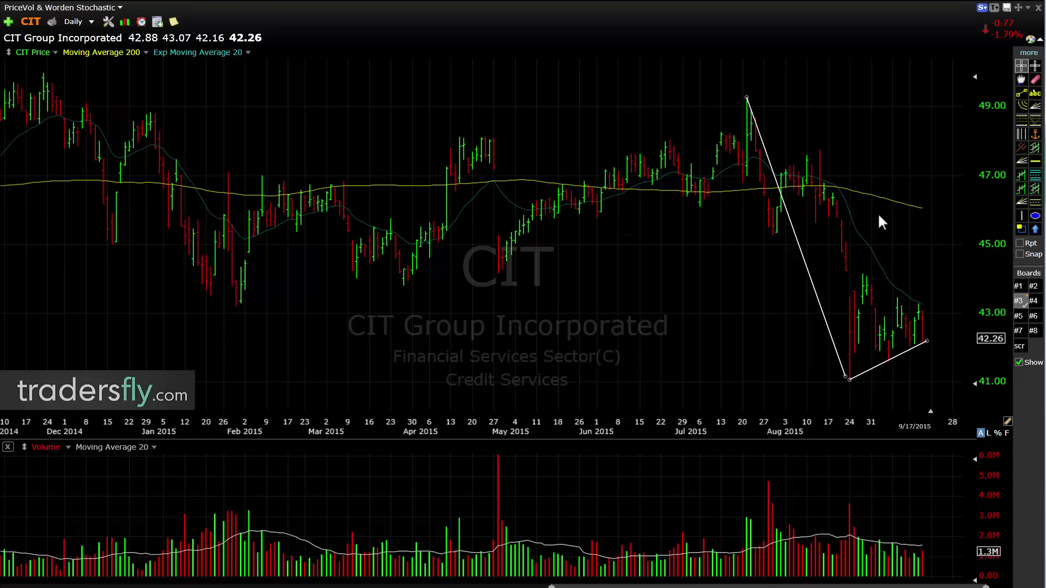
Switch the chart to MS for a brief look, followed by STI with its recent months enlarged.
{"action": "type", "text": "MS"}
{"action": "key", "text": "Return"}
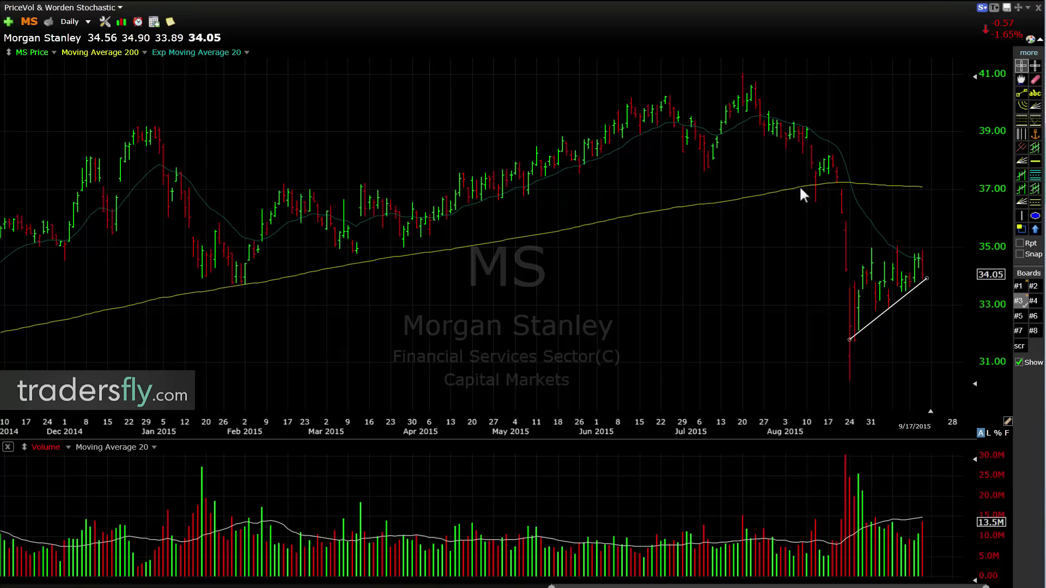
{"action": "left_click", "coordinate": [677, 301]}
{"action": "key", "text": "space"}
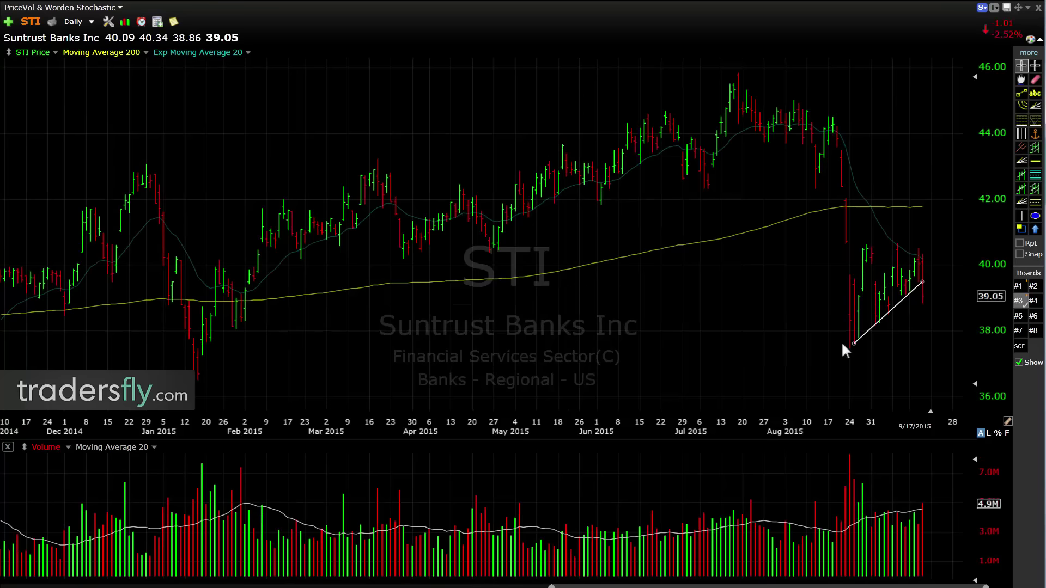
{"action": "scroll", "coordinate": [752, 342], "scroll_direction": "up", "scroll_amount": 4}
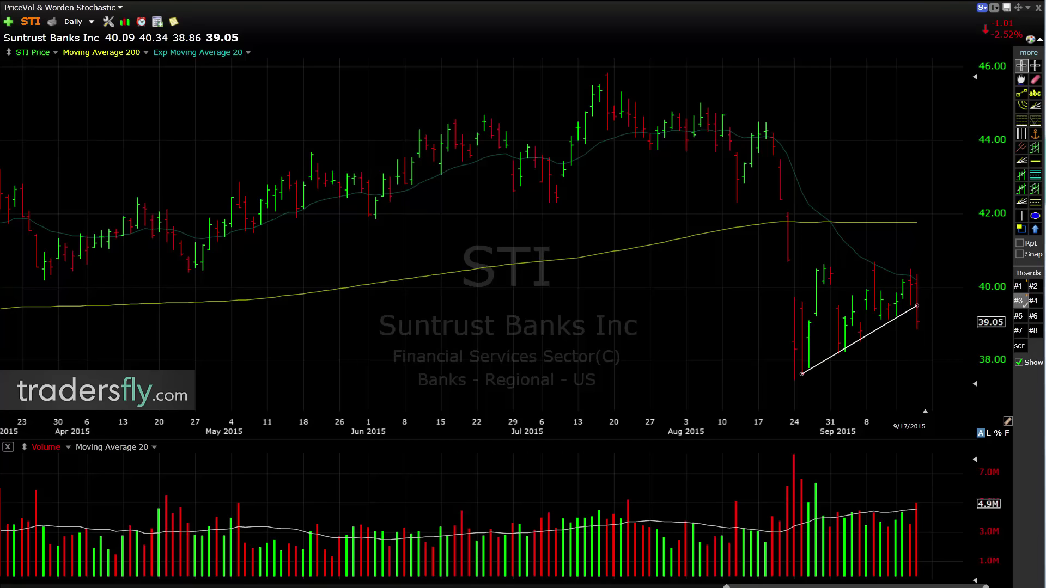
Mark STI's latest bar, the August to September highs, the July to August decline and notable volume bars with arrows, then clear them.
{"action": "left_click_drag", "start_coordinate": [920, 450], "coordinate": [920, 497]}
{"action": "left_click_drag", "start_coordinate": [941, 353], "coordinate": [918, 323]}
{"action": "left_click_drag", "start_coordinate": [812, 268], "coordinate": [934, 269]}
{"action": "mouse_move", "coordinate": [835, 489]}
{"action": "left_mouse_down"}
{"action": "mouse_move", "coordinate": [834, 513]}
{"action": "mouse_move", "coordinate": [874, 510]}
{"action": "left_mouse_up"}
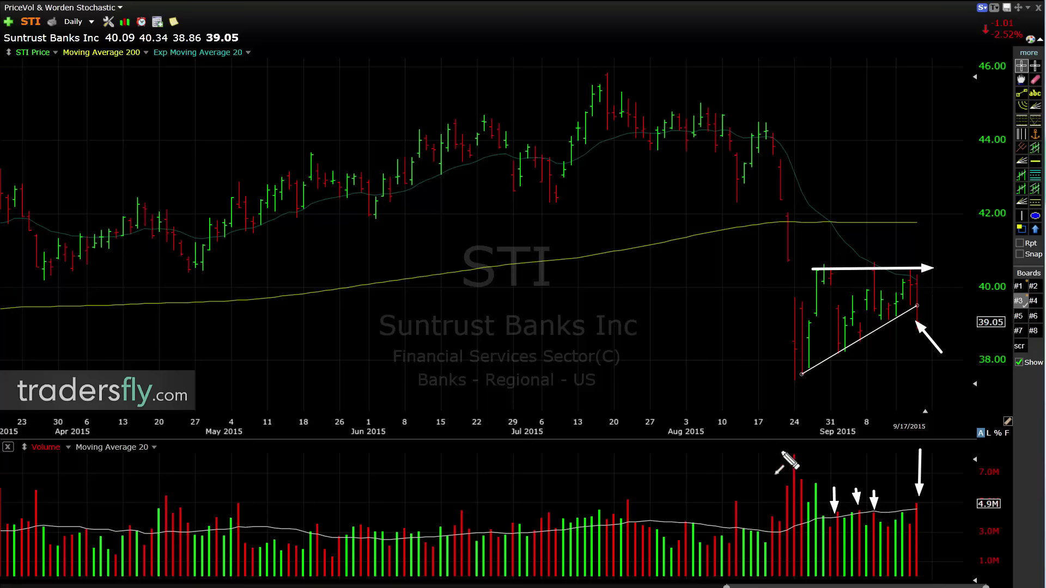
{"action": "mouse_move", "coordinate": [606, 88]}
{"action": "left_mouse_down"}
{"action": "mouse_move", "coordinate": [768, 385]}
{"action": "mouse_move", "coordinate": [926, 297]}
{"action": "mouse_move", "coordinate": [992, 458]}
{"action": "left_mouse_up"}
{"action": "key", "text": "Escape"}
Draw a horizontal line across STI's late August to mid-September highs at about 40.5 and briefly point an arrow at the latest bar.
{"action": "left_click_drag", "start_coordinate": [815, 268], "coordinate": [917, 268]}
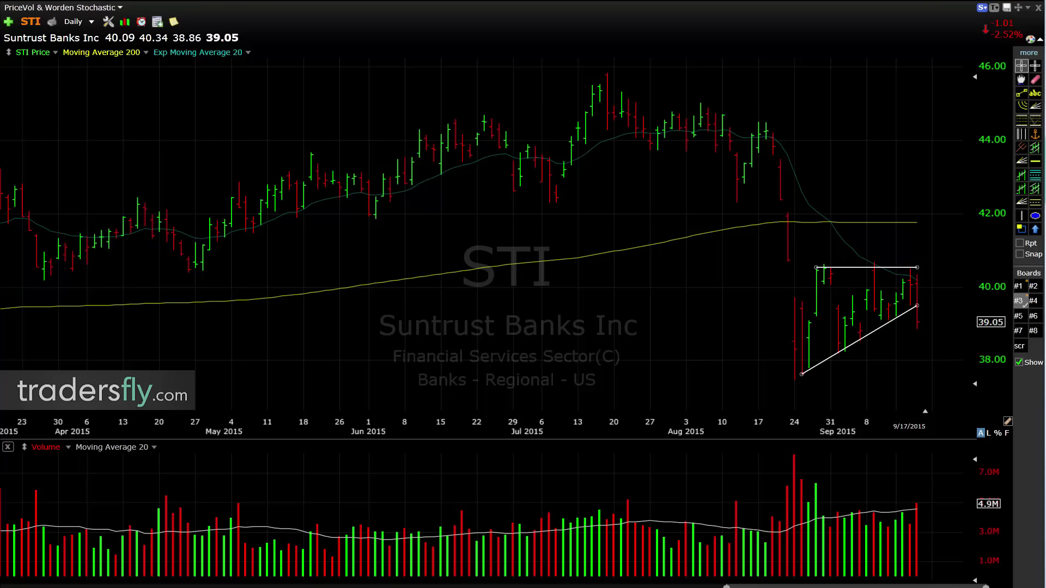
{"action": "left_click_drag", "start_coordinate": [900, 358], "coordinate": [919, 326]}
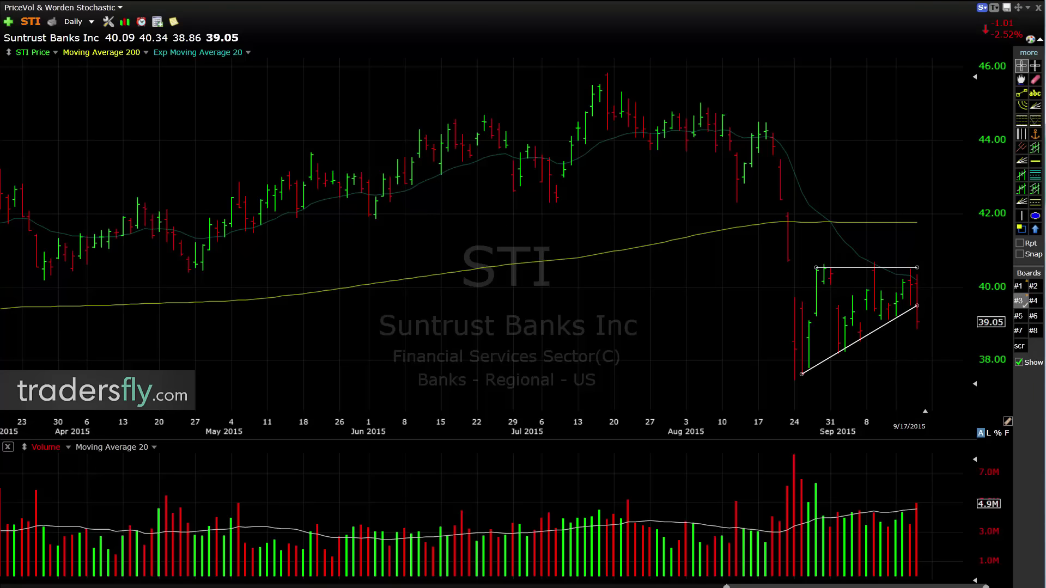
Switch the chart to BBT and lower the rising trend line's end point slightly at the September 17 bar.
{"action": "type", "text": "t"}
{"action": "key", "text": "Return"}
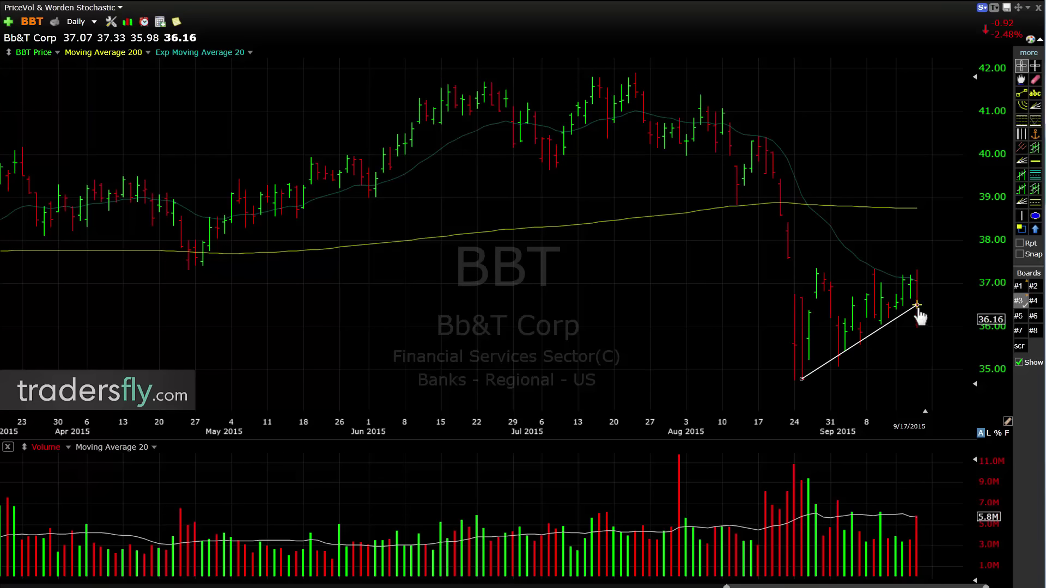
{"action": "left_click_drag", "start_coordinate": [919, 306], "coordinate": [919, 310]}
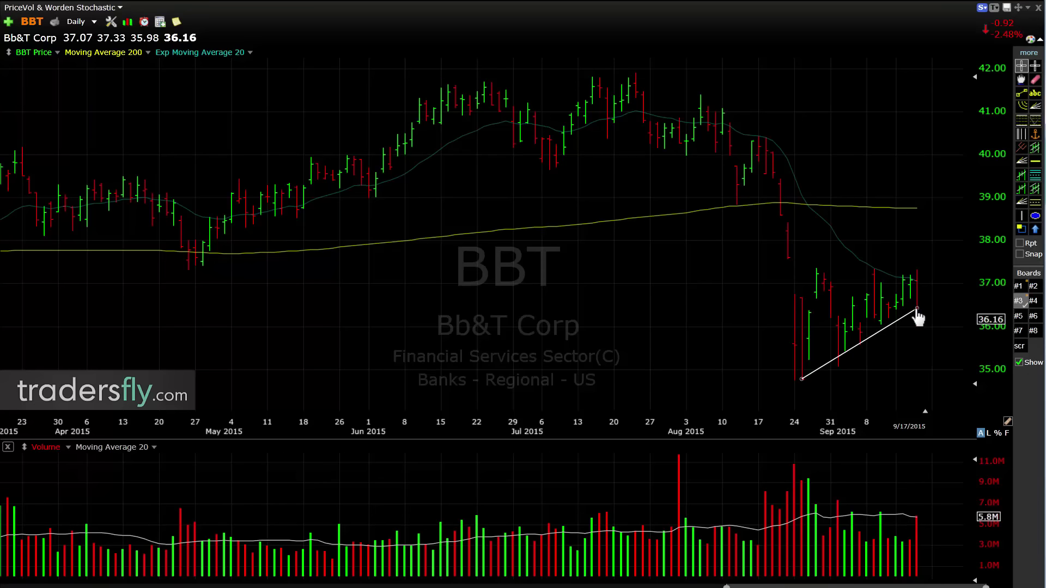
Examine BBT's price history and recovery trend line on weekly, daily and 3-day bars.
{"action": "scroll", "coordinate": [711, 276], "scroll_direction": "down", "scroll_amount": 5}
{"action": "scroll", "coordinate": [675, 302], "scroll_direction": "down", "scroll_amount": 6}
{"action": "scroll", "coordinate": [899, 231], "scroll_direction": "up", "scroll_amount": 4}
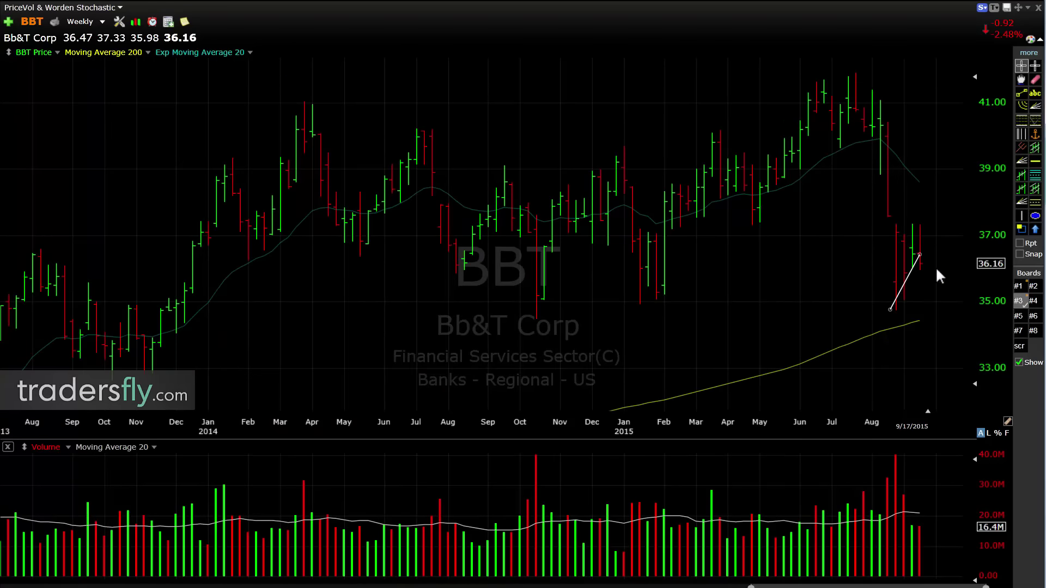
{"action": "scroll", "coordinate": [940, 347], "scroll_direction": "up", "scroll_amount": 4}
{"action": "scroll", "coordinate": [865, 349], "scroll_direction": "down", "scroll_amount": 3}
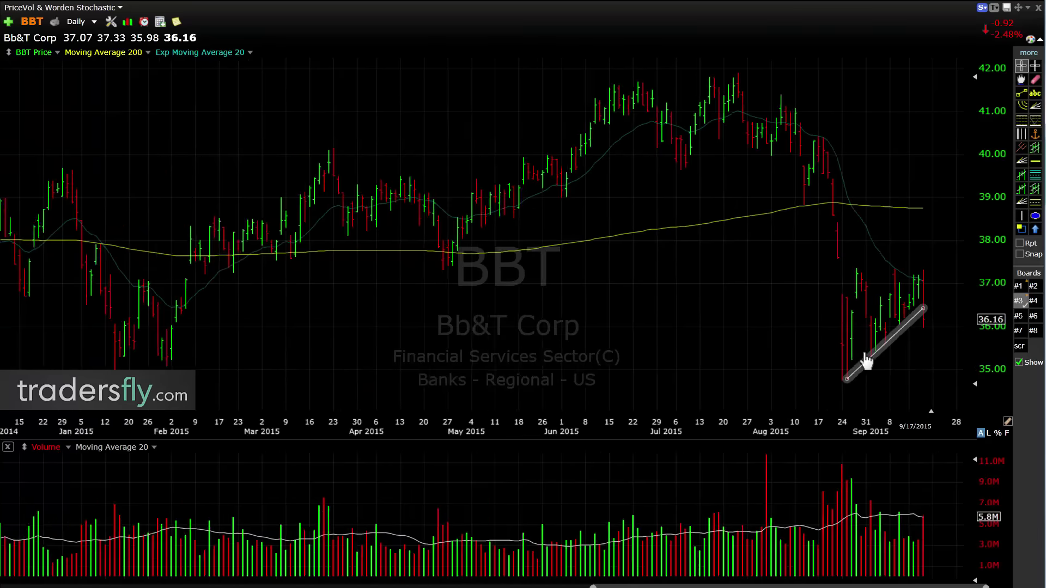
{"action": "scroll", "coordinate": [790, 308], "scroll_direction": "down", "scroll_amount": 4}
{"action": "scroll", "coordinate": [899, 304], "scroll_direction": "up", "scroll_amount": 2}
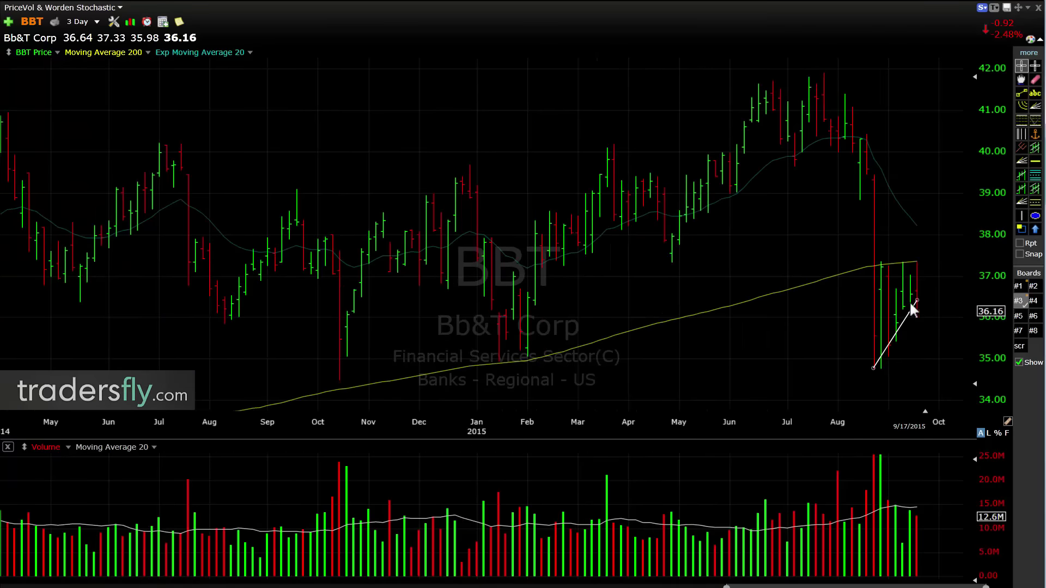
Switch the chart to WFC and show it with daily bars from May to September 2015.
{"action": "scroll", "coordinate": [812, 310], "scroll_direction": "down", "scroll_amount": 2}
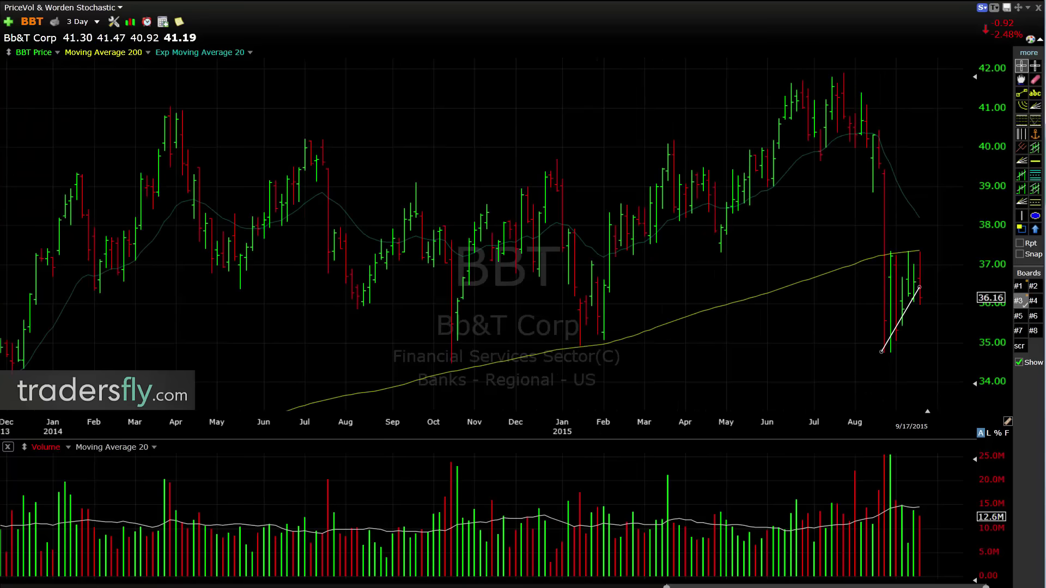
{"action": "type", "text": "WFC"}
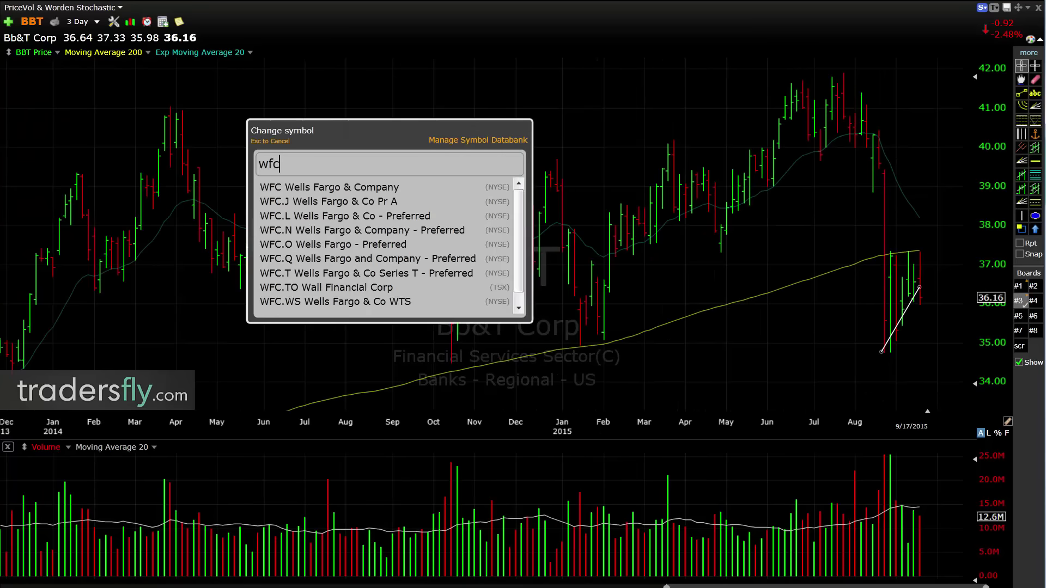
{"action": "key", "text": "Return"}
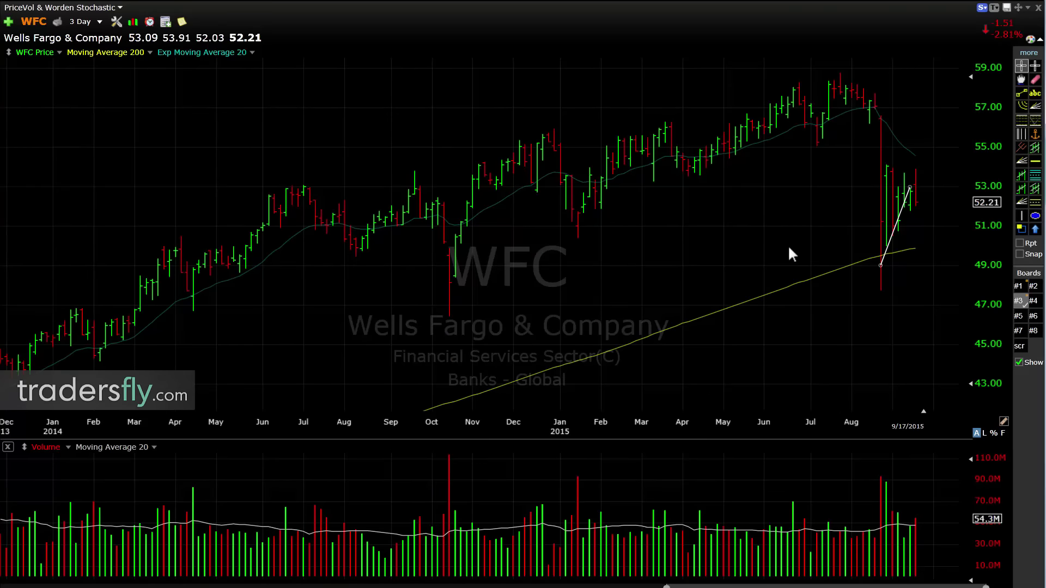
{"action": "scroll", "coordinate": [805, 252], "scroll_direction": "up", "scroll_amount": 4}
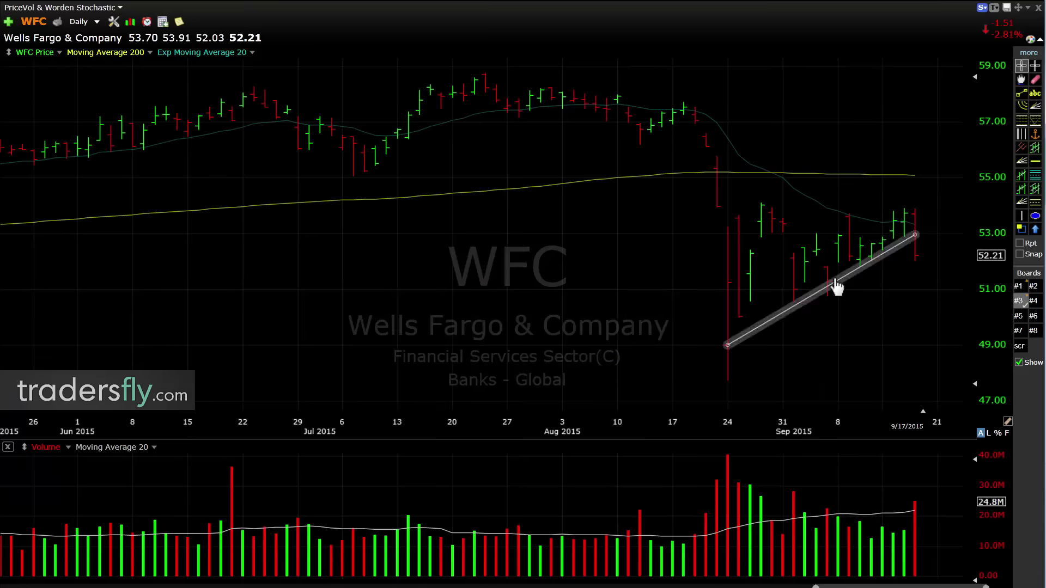
{"action": "scroll", "coordinate": [828, 304], "scroll_direction": "down", "scroll_amount": 1}
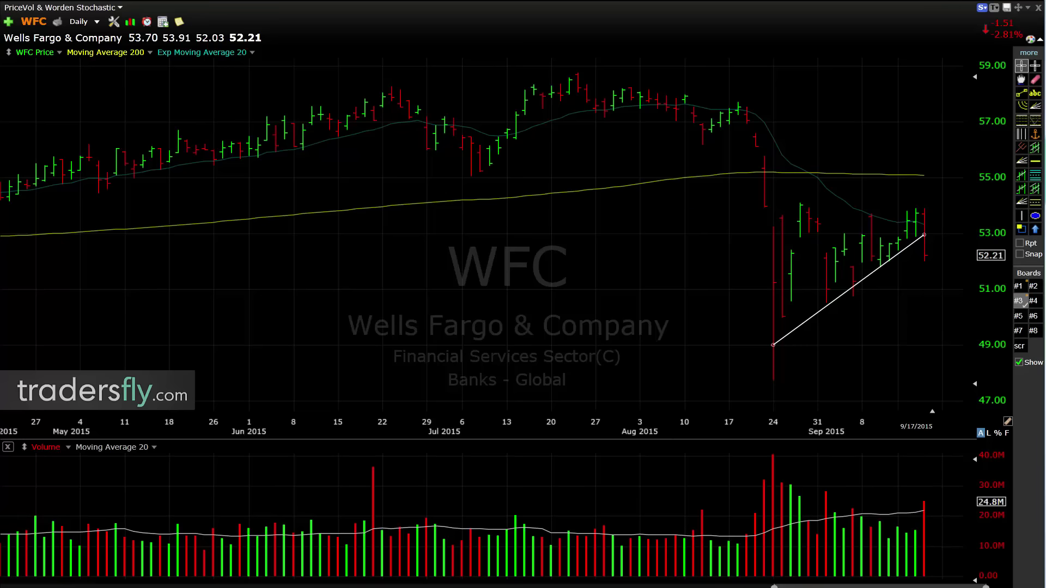
Trace WFC's declining volume and rising price since late August with freehand strokes, then clear them.
{"action": "left_click_drag", "start_coordinate": [787, 480], "coordinate": [917, 529]}
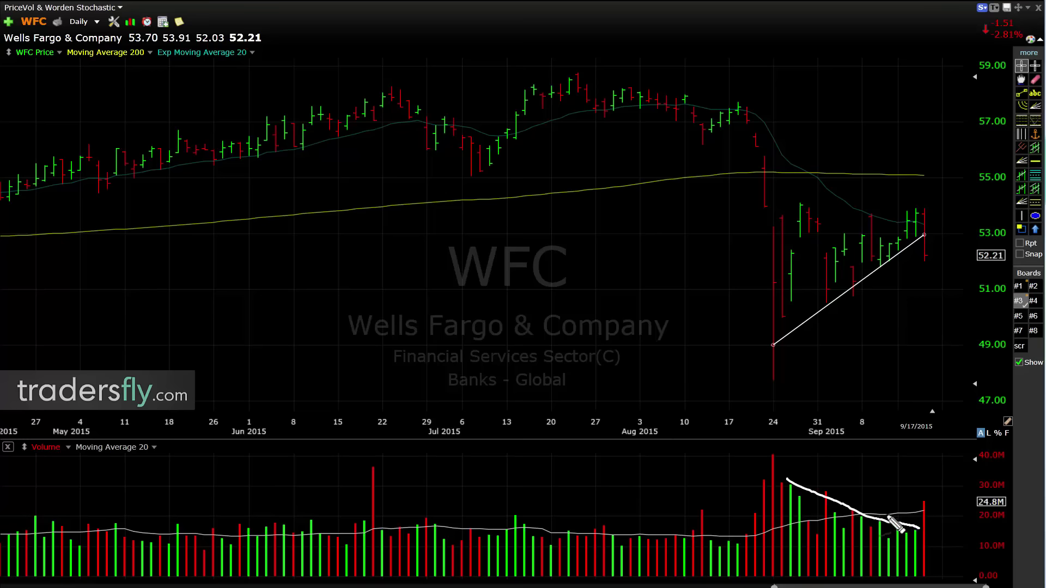
{"action": "left_click_drag", "start_coordinate": [783, 342], "coordinate": [913, 228]}
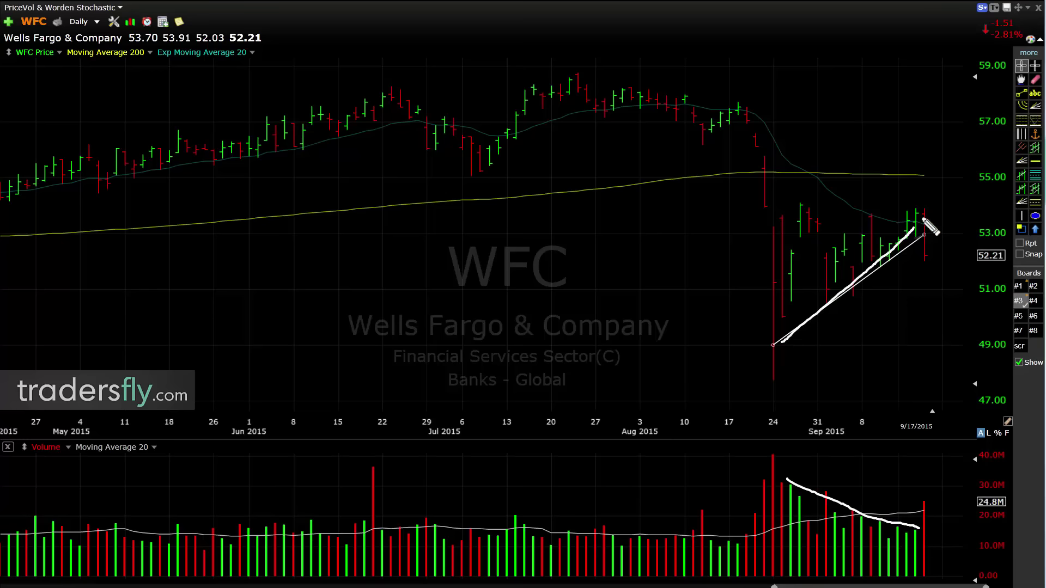
{"action": "key", "text": "Escape"}
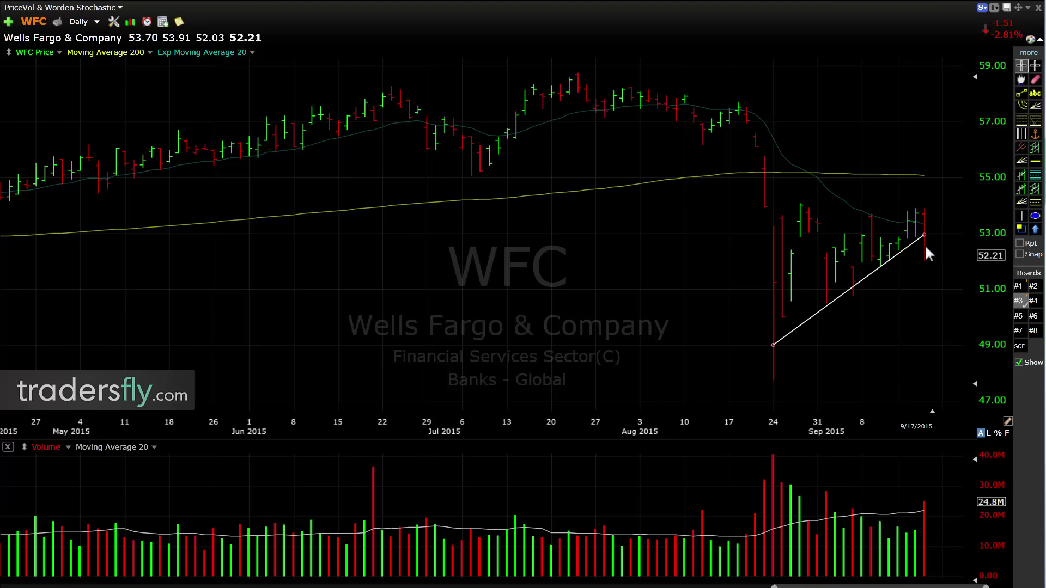
Draw a horizontal trend line across WFC's highs from late August to September 17 at about 53.75.
{"action": "key", "text": "t"}
{"action": "left_click_drag", "start_coordinate": [782, 212], "coordinate": [925, 212]}
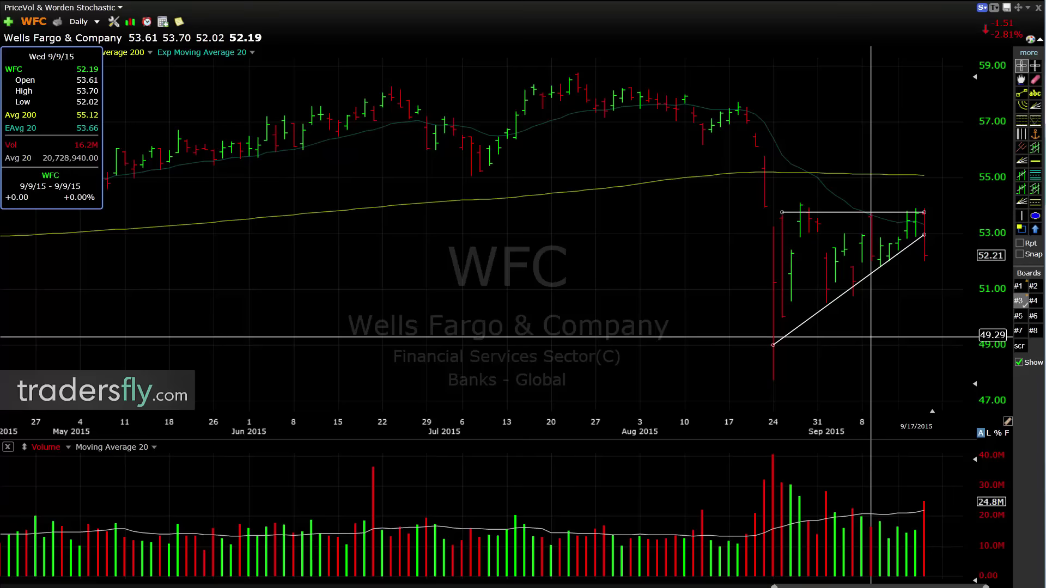
{"action": "scroll", "coordinate": [868, 337], "scroll_direction": "down", "scroll_amount": 4}
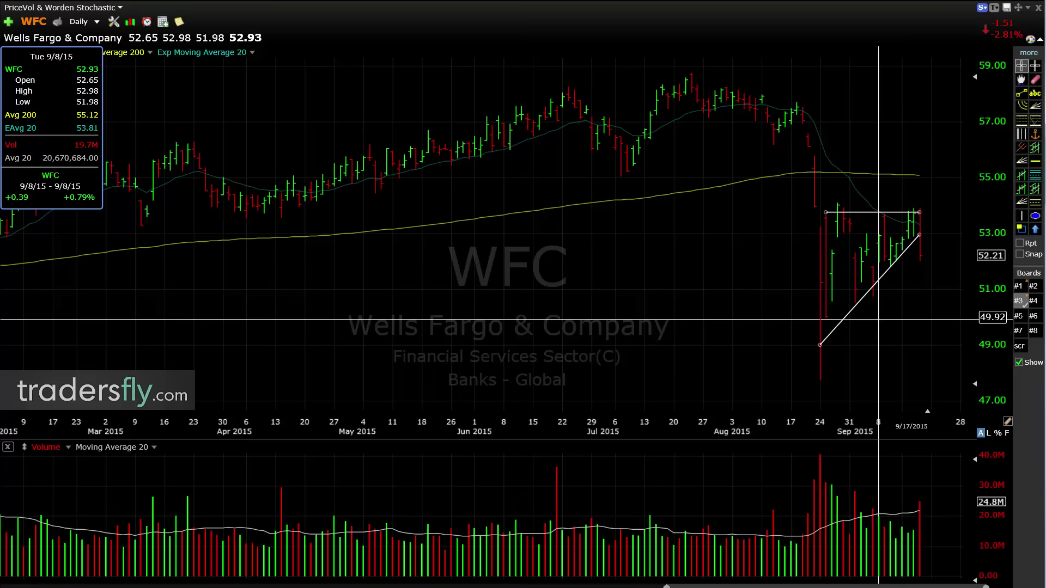
{"action": "left_click_drag", "start_coordinate": [879, 319], "coordinate": [882, 327]}
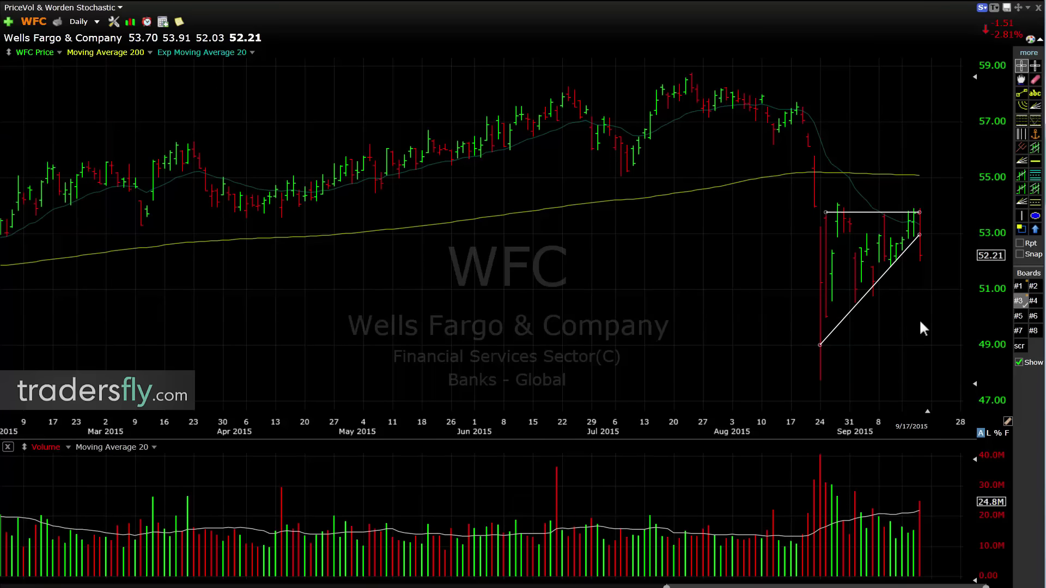
{"action": "scroll", "coordinate": [921, 324], "scroll_direction": "up", "scroll_amount": 4}
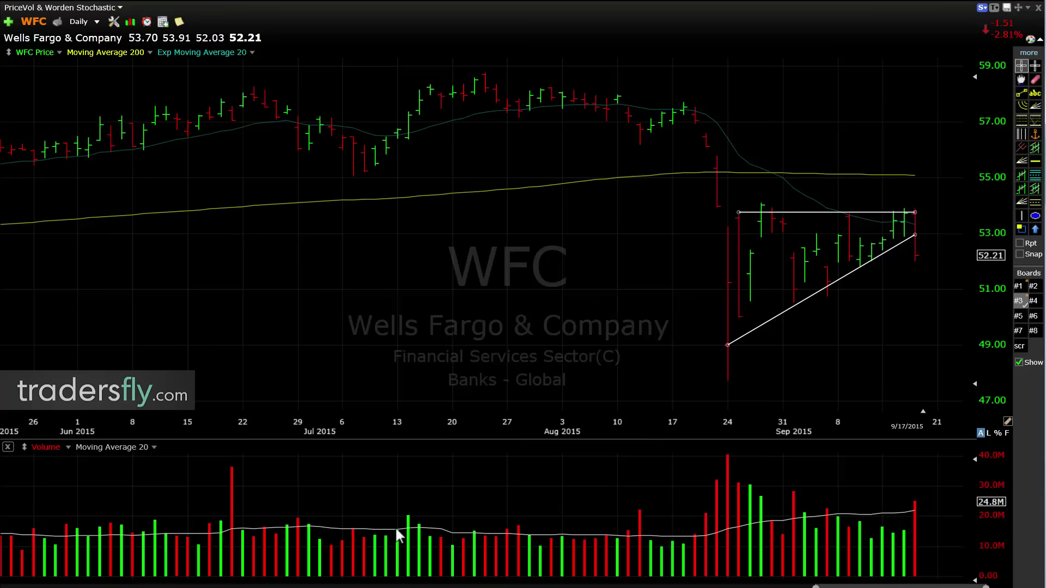
Switch the chart to DJ-30 and examine the daily price action since late 2014.
{"action": "type", "text": "DJ-30"}
{"action": "key", "text": "Return"}
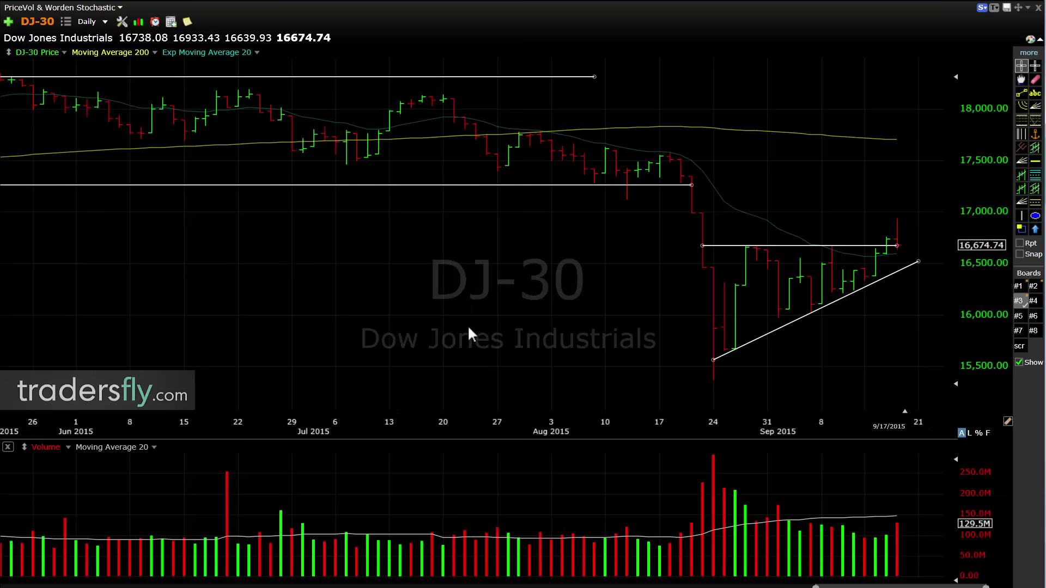
{"action": "scroll", "coordinate": [389, 324], "scroll_direction": "down", "scroll_amount": 3}
{"action": "scroll", "coordinate": [389, 321], "scroll_direction": "down", "scroll_amount": 2}
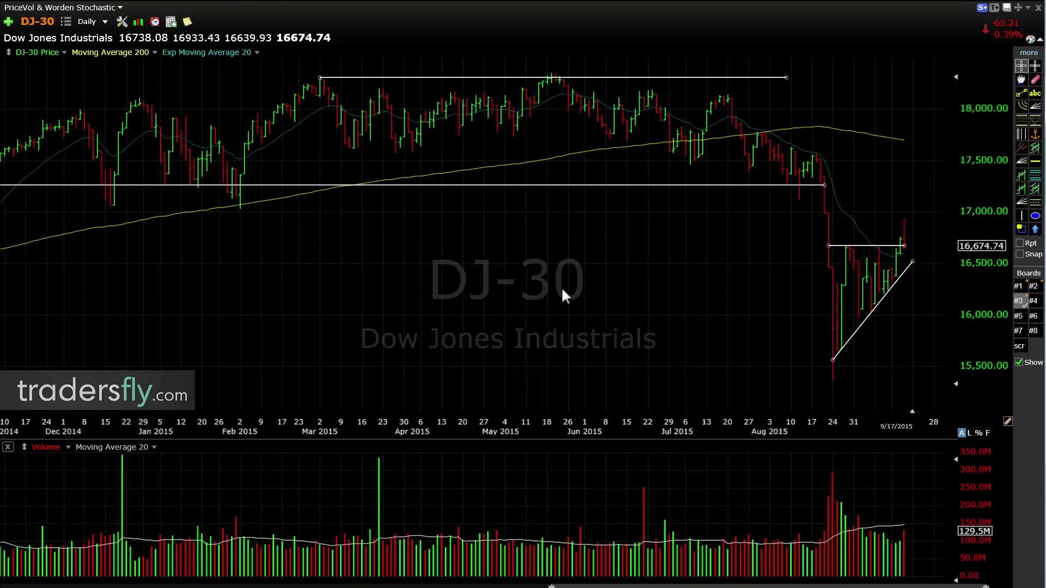
{"action": "scroll", "coordinate": [563, 290], "scroll_direction": "up", "scroll_amount": 3}
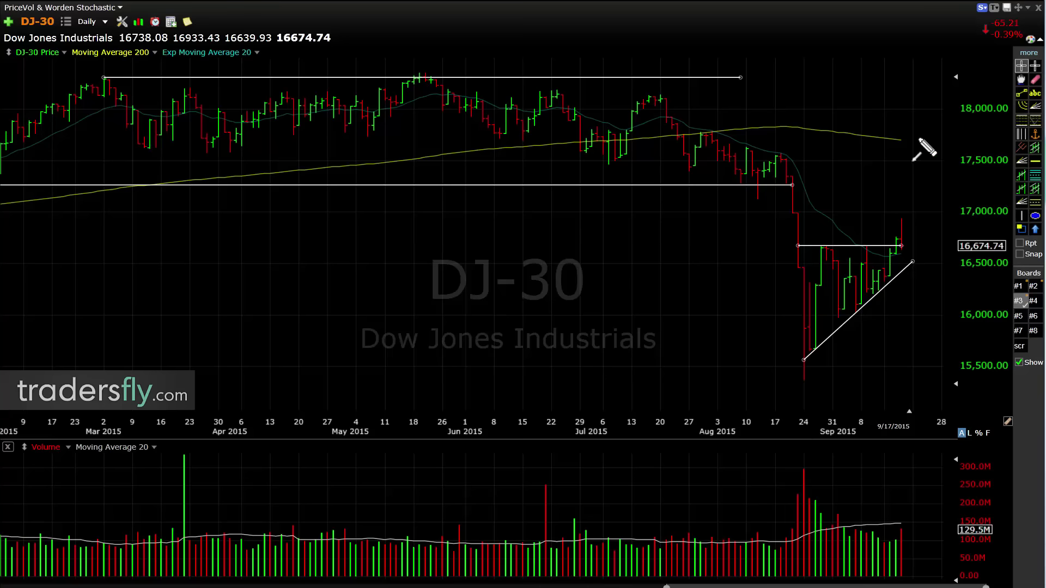
Set the DJ-30 chart to weekly bars and delete the short rising trend line from the August low.
{"action": "key", "text": "w"}
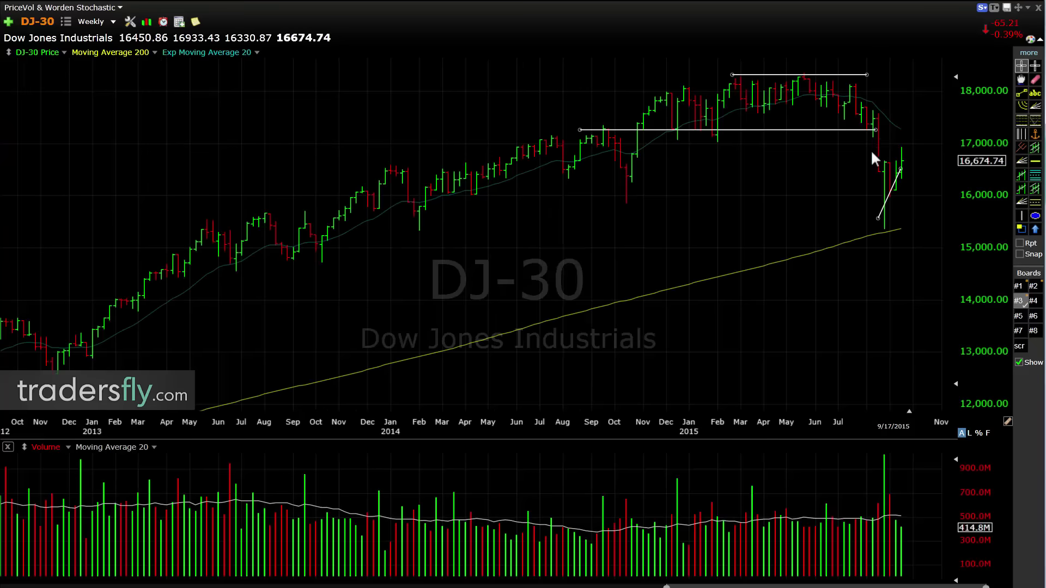
{"action": "scroll", "coordinate": [905, 192], "scroll_direction": "up", "scroll_amount": 3}
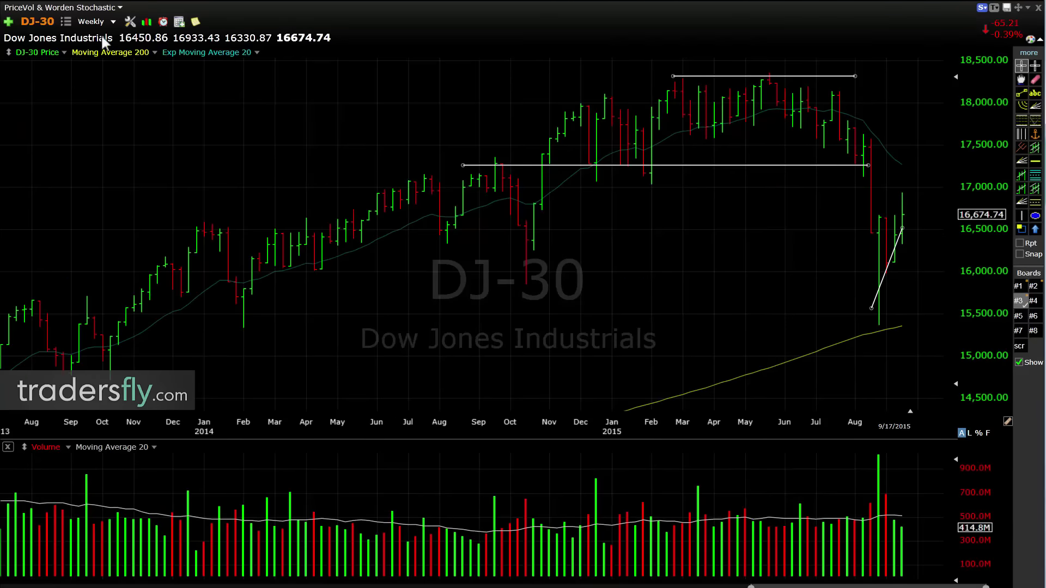
{"action": "right_click", "coordinate": [894, 255]}
{"action": "left_click", "coordinate": [920, 388]}
Measure DJ-30's price change up to September 17, 2015 from several earlier weekly bars, going back to August 1, 2014.
{"action": "left_click_drag", "start_coordinate": [879, 214], "coordinate": [903, 217]}
{"action": "left_click_drag", "start_coordinate": [793, 110], "coordinate": [902, 214]}
{"action": "left_click_drag", "start_coordinate": [653, 114], "coordinate": [902, 213]}
{"action": "left_click_drag", "start_coordinate": [439, 215], "coordinate": [902, 213]}
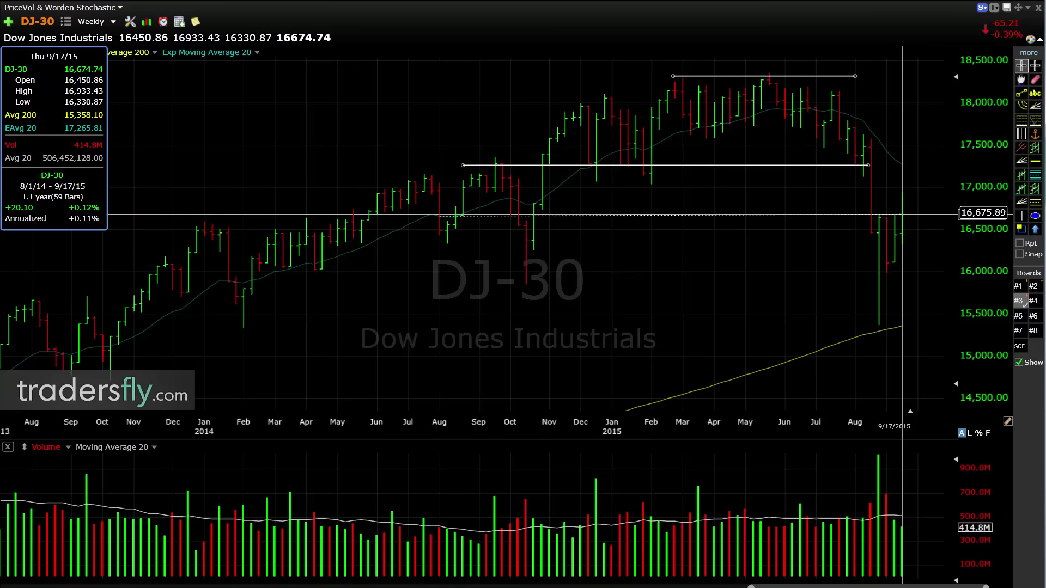
{"action": "left_click_drag", "start_coordinate": [902, 214], "coordinate": [902, 213]}
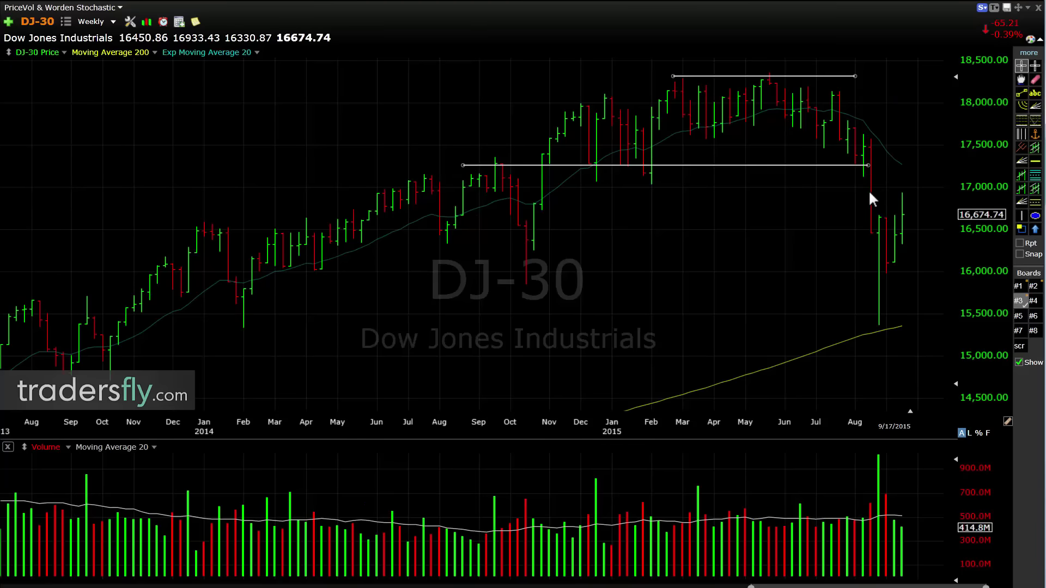
Return DJ-30 to daily bars and extend the horizontal line at about 17,250 past the September 17 bar.
{"action": "key", "text": "d"}
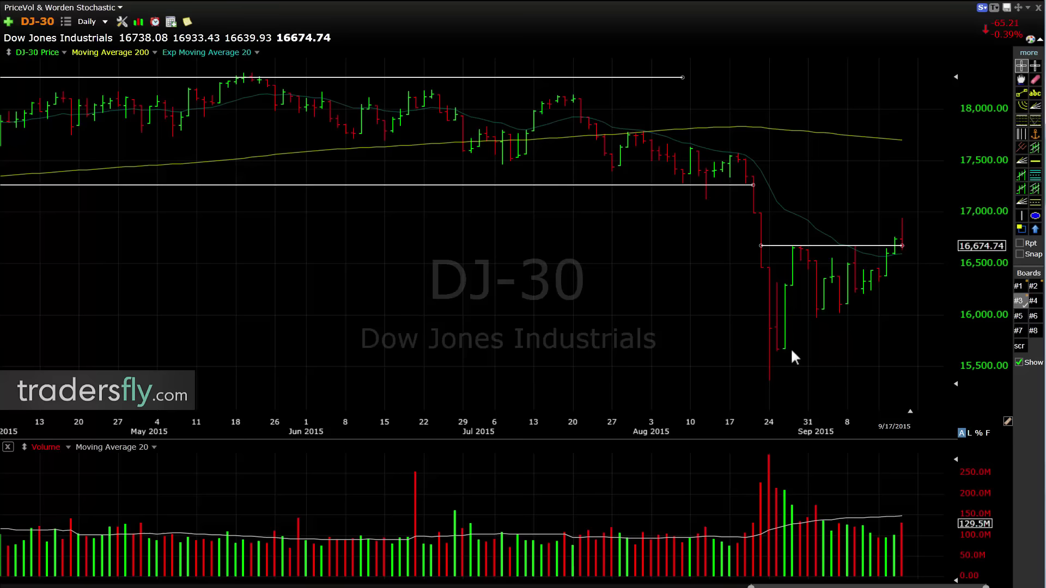
{"action": "left_click_drag", "start_coordinate": [754, 185], "coordinate": [941, 185]}
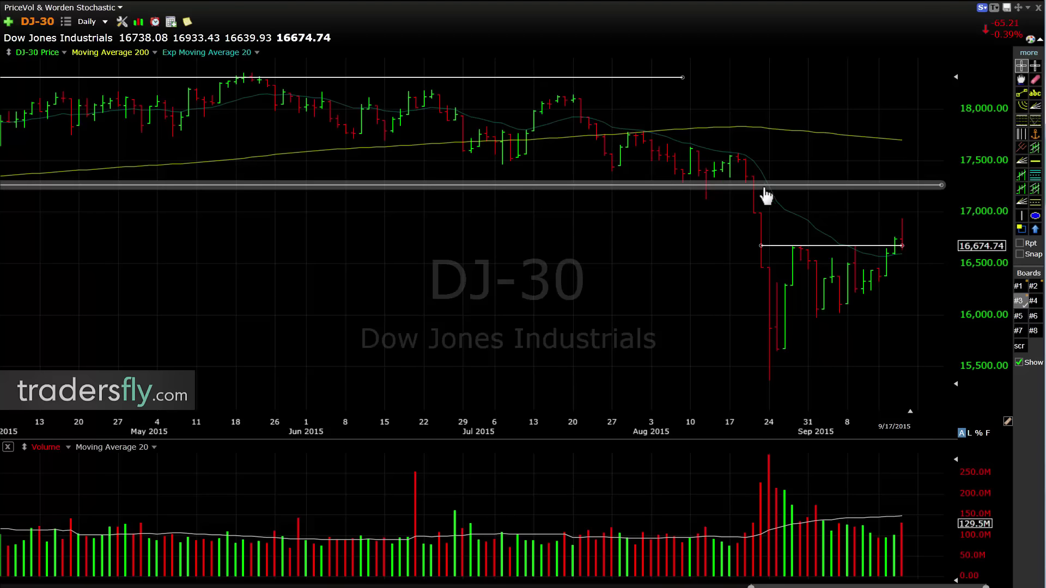
{"action": "scroll", "coordinate": [685, 214], "scroll_direction": "down", "scroll_amount": 2}
{"action": "scroll", "coordinate": [684, 209], "scroll_direction": "down", "scroll_amount": 2}
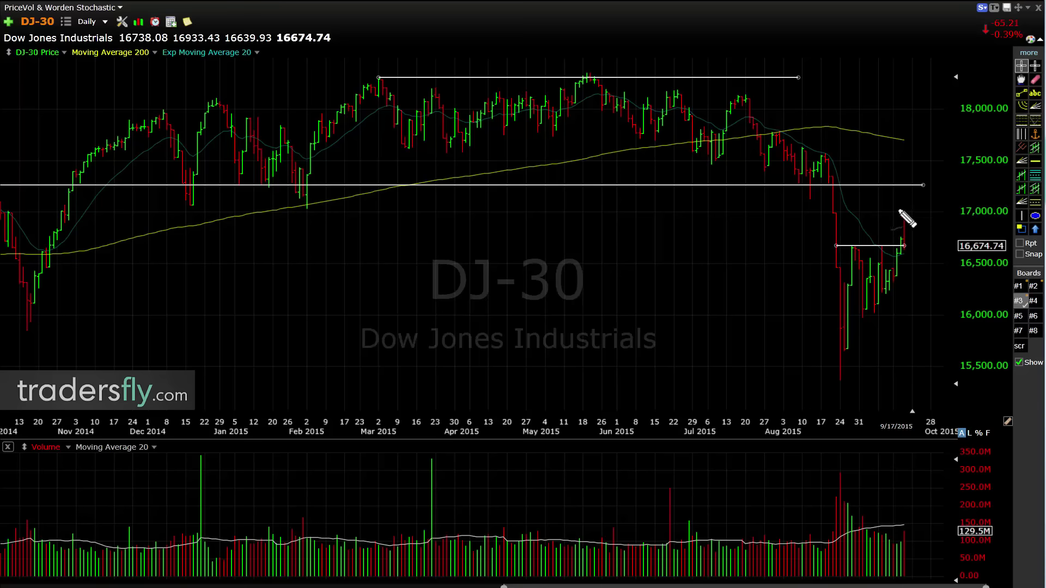
Sketch arrows for a DJ-30 reversal at about 17,250 and a rise past 18,300, extend the upper line freehand, then clear the sketches.
{"action": "mouse_move", "coordinate": [892, 222]}
{"action": "left_mouse_down"}
{"action": "mouse_move", "coordinate": [908, 195]}
{"action": "mouse_move", "coordinate": [941, 253]}
{"action": "left_mouse_up"}
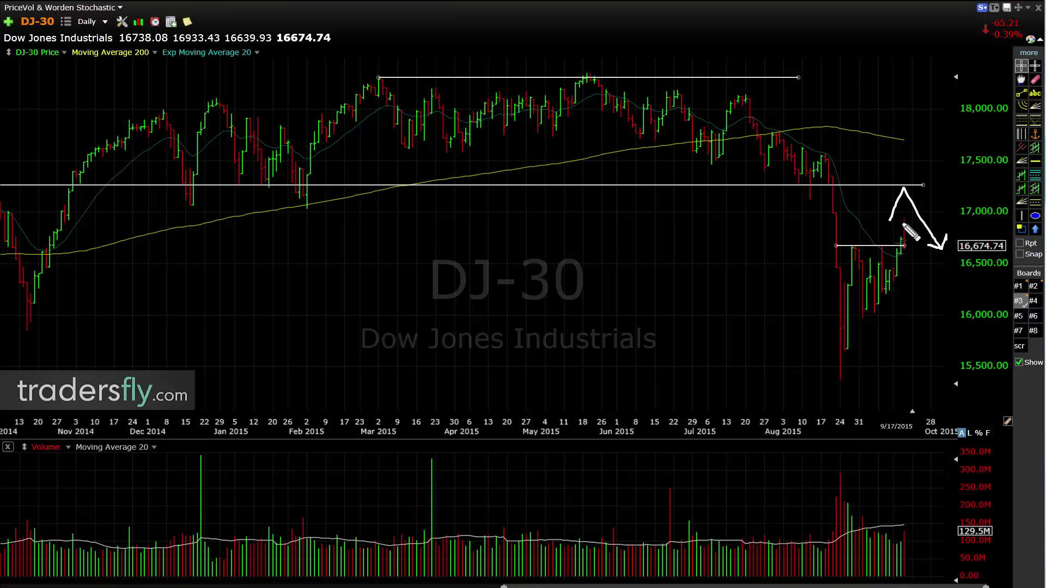
{"action": "mouse_move", "coordinate": [891, 219]}
{"action": "left_mouse_down"}
{"action": "mouse_move", "coordinate": [929, 140]}
{"action": "mouse_move", "coordinate": [978, 140]}
{"action": "mouse_move", "coordinate": [953, 152]}
{"action": "left_mouse_up"}
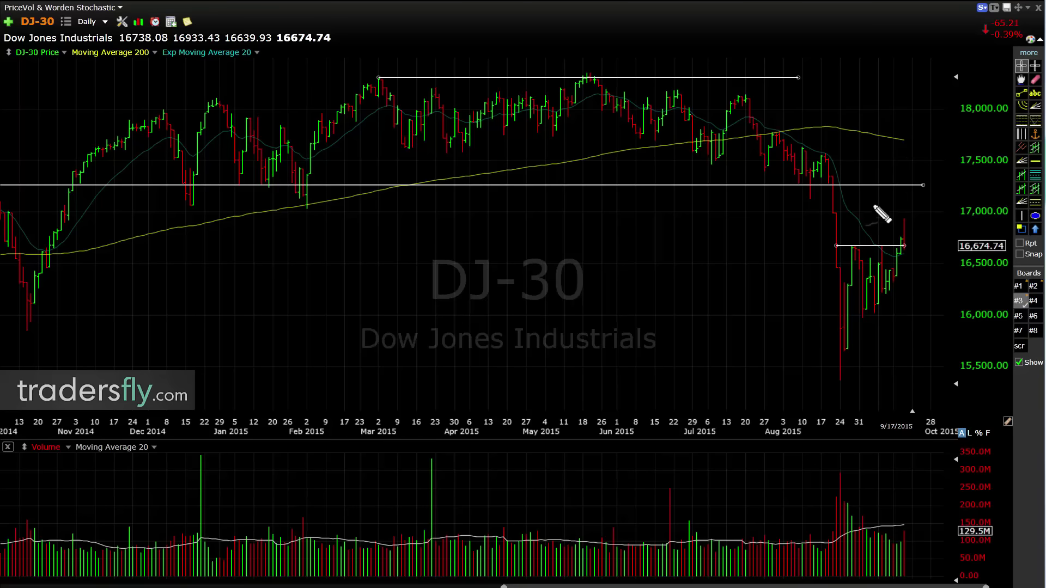
{"action": "mouse_move", "coordinate": [903, 232]}
{"action": "left_mouse_down"}
{"action": "mouse_move", "coordinate": [921, 201]}
{"action": "mouse_move", "coordinate": [929, 136]}
{"action": "mouse_move", "coordinate": [956, 162]}
{"action": "left_mouse_up"}
{"action": "mouse_move", "coordinate": [929, 128]}
{"action": "left_mouse_down"}
{"action": "mouse_move", "coordinate": [960, 27]}
{"action": "mouse_move", "coordinate": [965, 50]}
{"action": "left_mouse_up"}
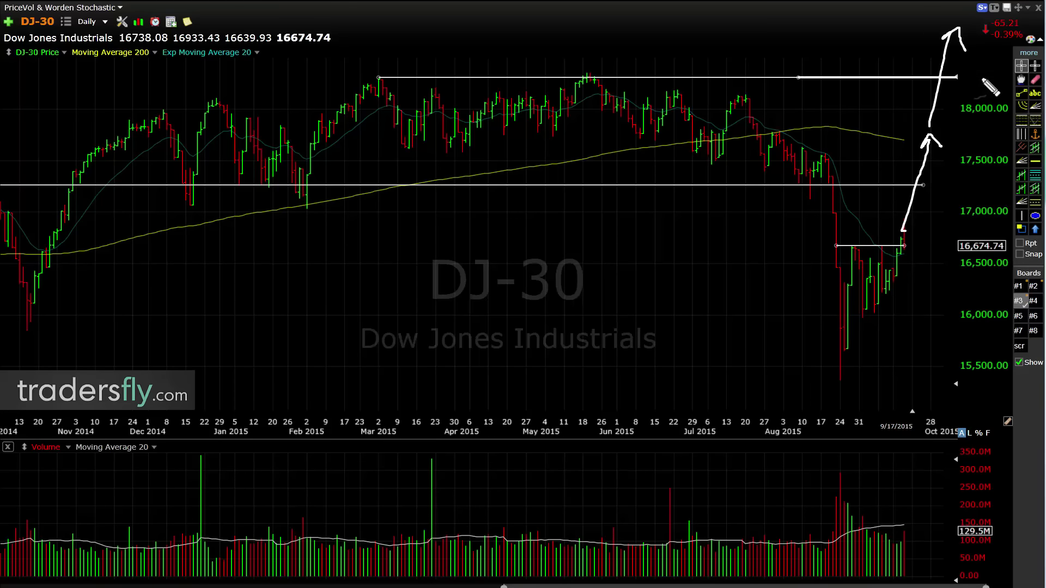
{"action": "left_click_drag", "start_coordinate": [798, 78], "coordinate": [982, 78]}
{"action": "left_click_drag", "start_coordinate": [853, 51], "coordinate": [863, 67]}
{"action": "mouse_move", "coordinate": [944, 79]}
{"action": "left_mouse_down"}
{"action": "mouse_move", "coordinate": [970, 141]}
{"action": "mouse_move", "coordinate": [979, 116]}
{"action": "left_mouse_up"}
{"action": "key", "text": "ctrl+z"}
{"action": "key", "text": "e"}
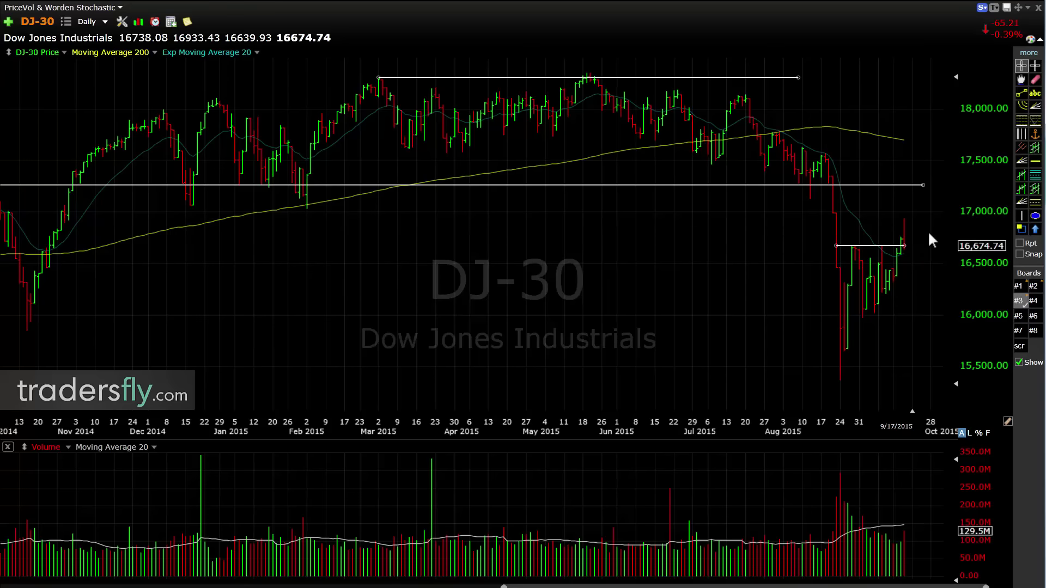
Switch the chart to AAPL and draw a horizontal line at about 117 from early August to September 17.
{"action": "type", "text": "aapl"}
{"action": "key", "text": "Return"}
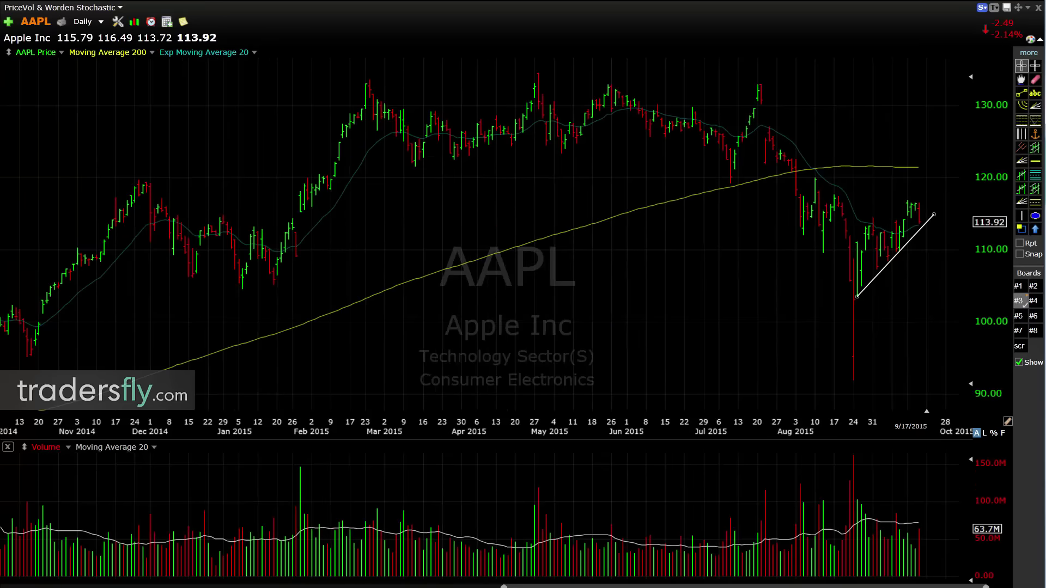
{"action": "scroll", "coordinate": [927, 262], "scroll_direction": "up", "scroll_amount": 3}
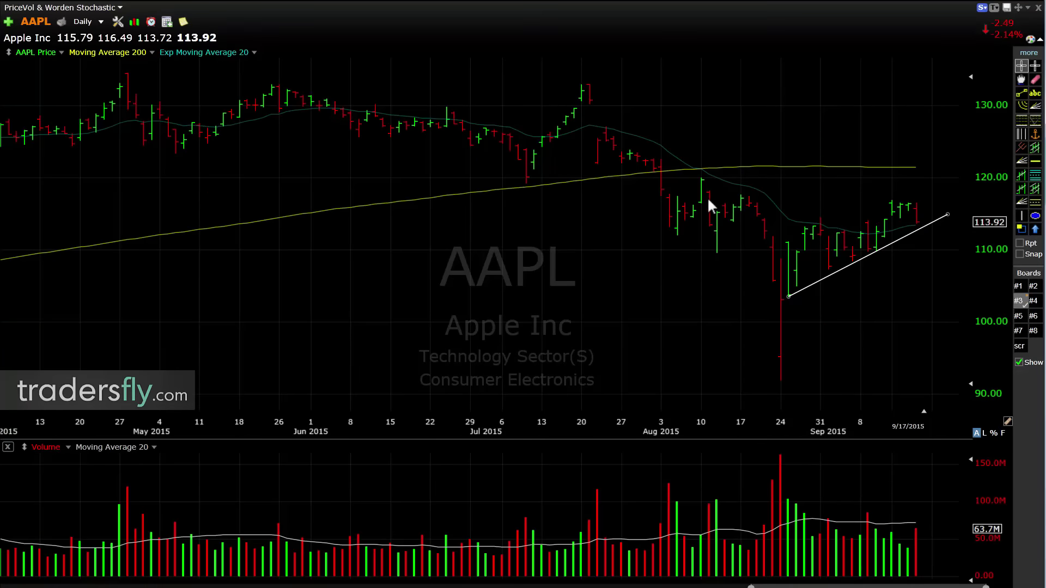
{"action": "mouse_move", "coordinate": [672, 200]}
{"action": "left_mouse_down"}
{"action": "mouse_move", "coordinate": [926, 200]}
{"action": "mouse_move", "coordinate": [916, 199]}
{"action": "left_mouse_up"}
{"action": "scroll", "coordinate": [939, 251], "scroll_direction": "up", "scroll_amount": 2}
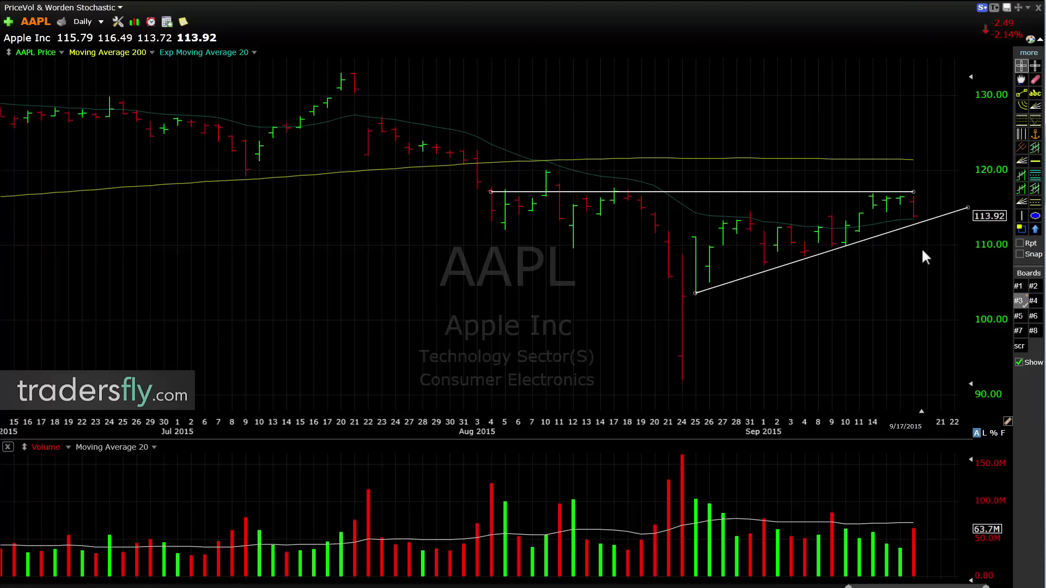
Draw horizontal lines on AAPL at about 119 from late January to early August and at about 133 across the February to July highs.
{"action": "scroll", "coordinate": [920, 267], "scroll_direction": "down", "scroll_amount": 5}
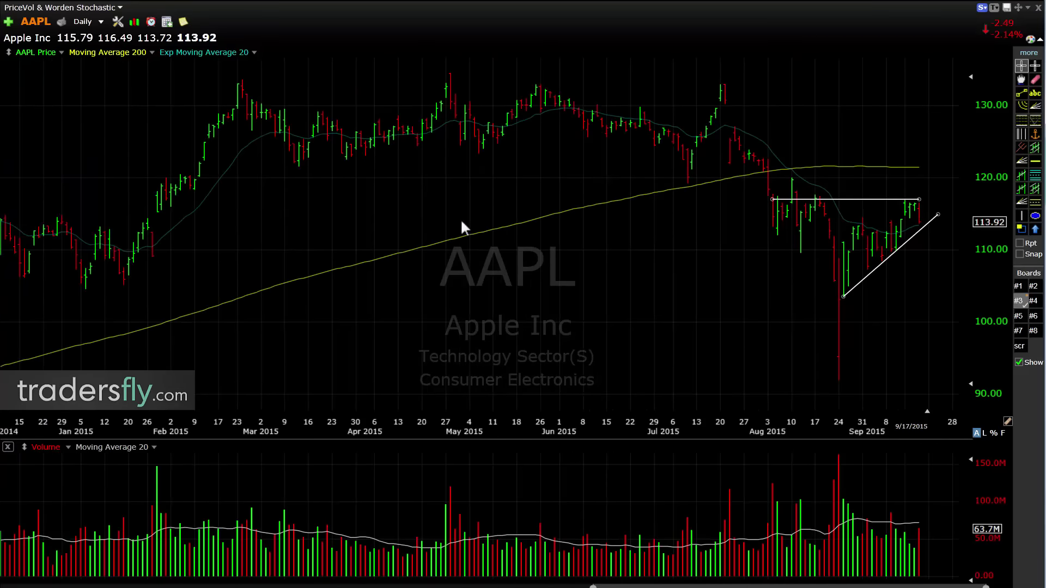
{"action": "left_click", "coordinate": [362, 163]}
{"action": "left_click_drag", "start_coordinate": [294, 163], "coordinate": [773, 156]}
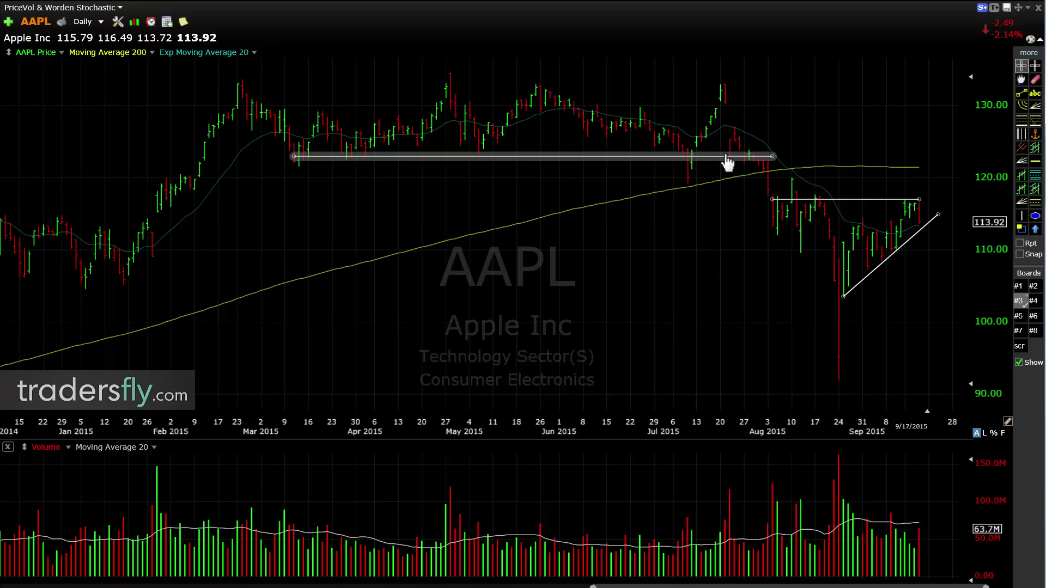
{"action": "left_click_drag", "start_coordinate": [728, 157], "coordinate": [724, 182]}
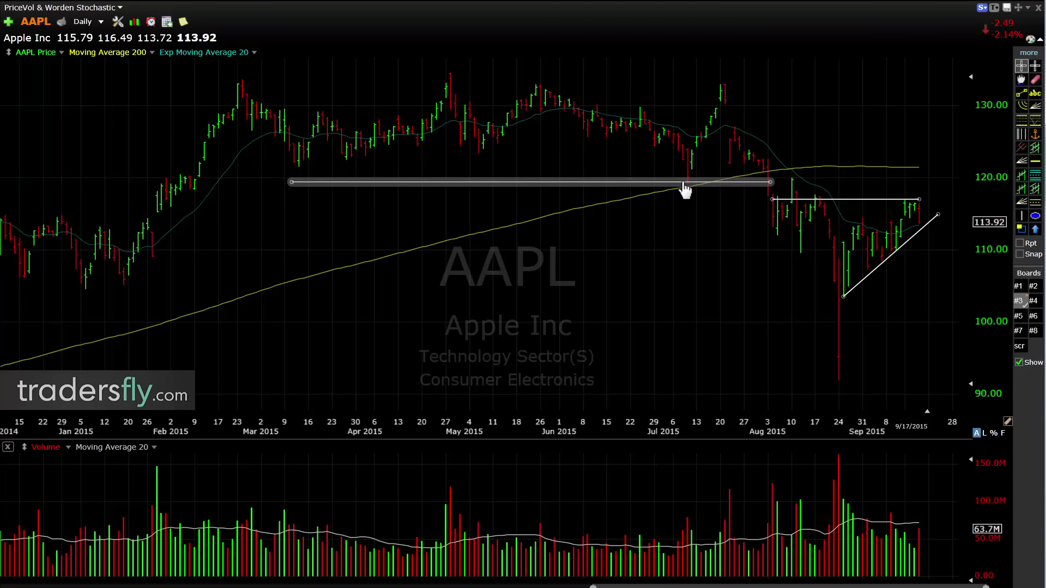
{"action": "left_click_drag", "start_coordinate": [291, 183], "coordinate": [154, 185]}
{"action": "scroll", "coordinate": [773, 239], "scroll_direction": "down", "scroll_amount": 2}
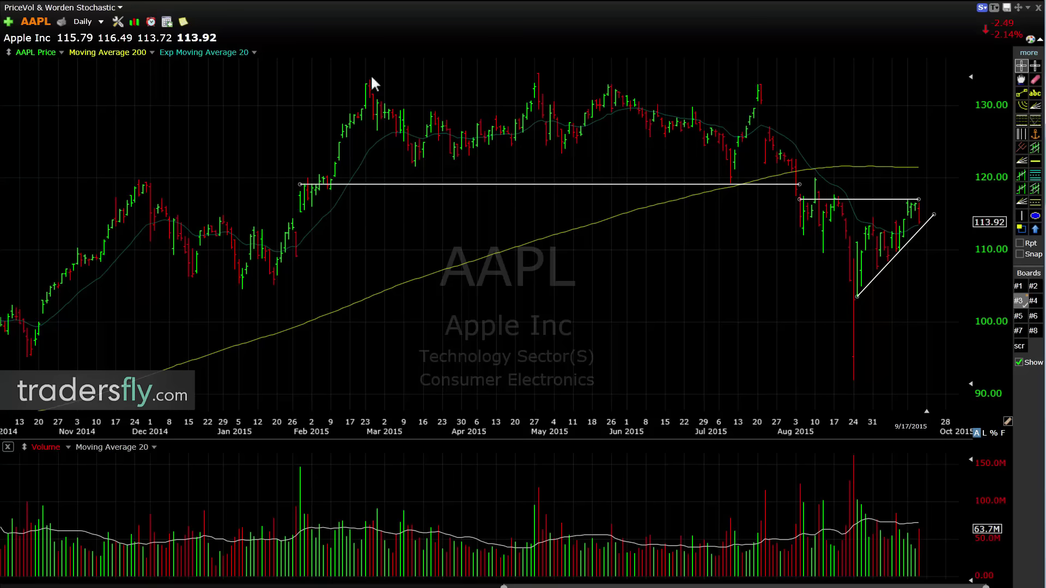
{"action": "mouse_move", "coordinate": [370, 77]}
{"action": "left_mouse_down"}
{"action": "mouse_move", "coordinate": [763, 77]}
{"action": "mouse_move", "coordinate": [761, 85]}
{"action": "left_mouse_up"}
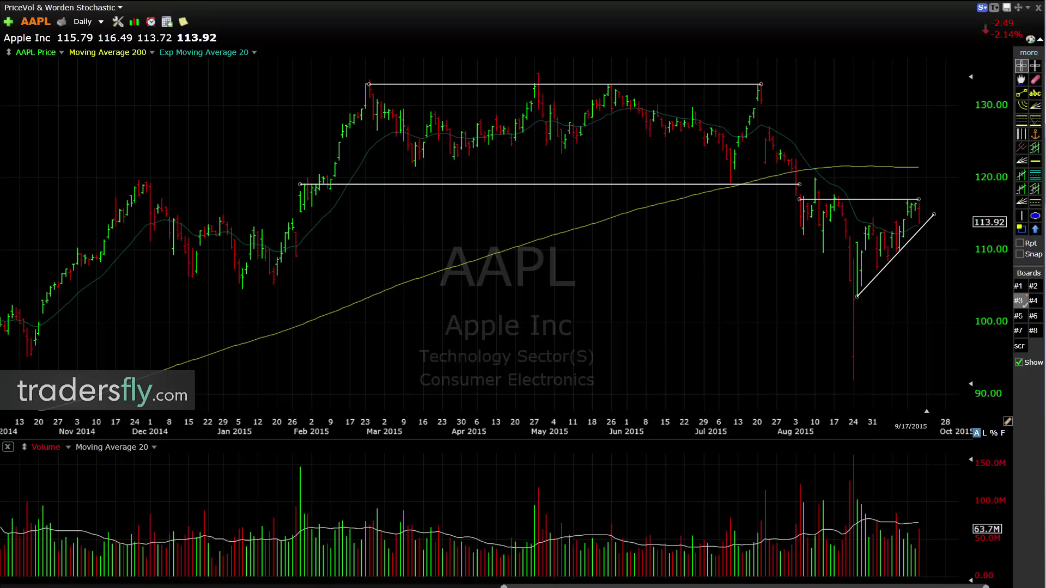
Switch the chart to BAC with weekly bars and shift the short rising trend line slightly down and to the right.
{"action": "type", "text": "bac"}
{"action": "key", "text": "Return"}
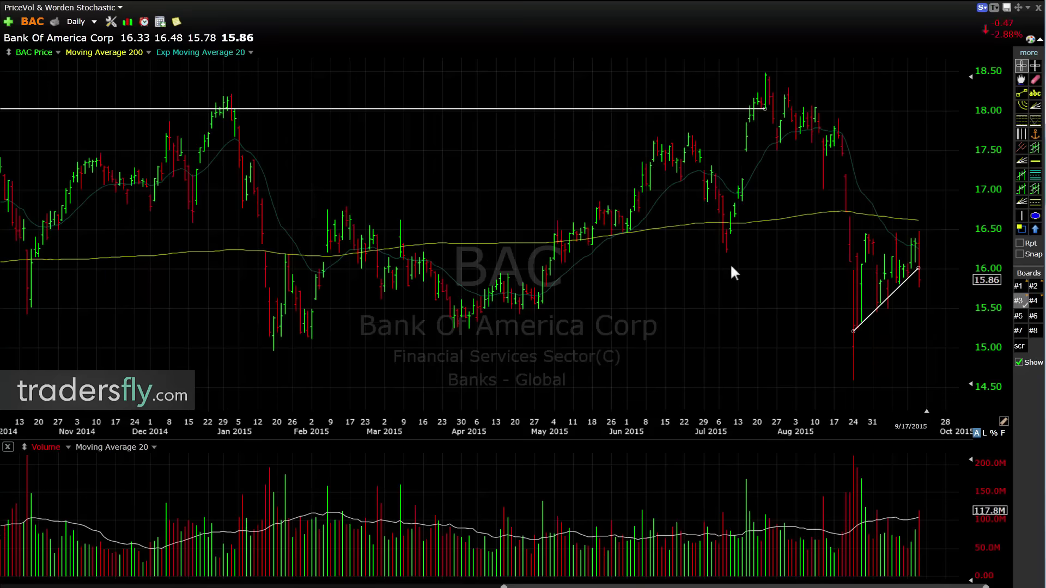
{"action": "key", "text": "w"}
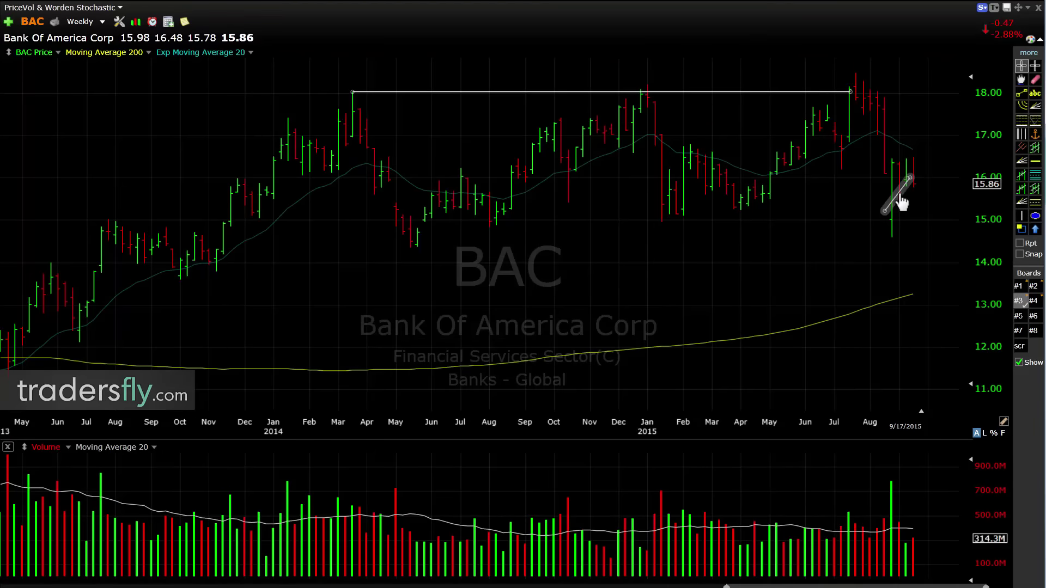
{"action": "left_click_drag", "start_coordinate": [902, 201], "coordinate": [907, 205]}
{"action": "scroll", "coordinate": [664, 224], "scroll_direction": "down", "scroll_amount": 2}
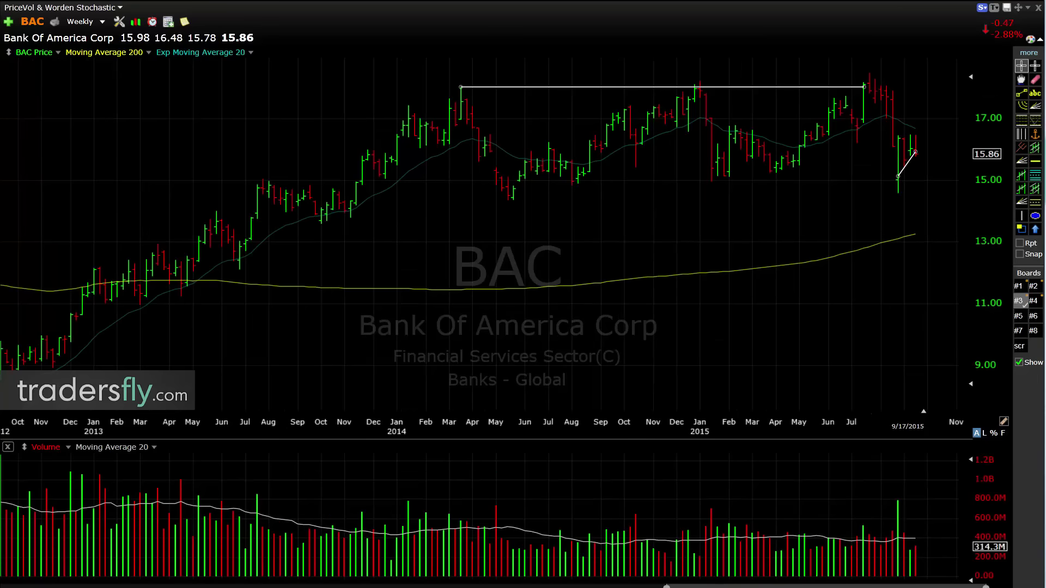
Mark BAC's three weekly peaks along the horizontal line at about 18 with freehand marks and arrows, then clear them.
{"action": "left_click", "coordinate": [462, 81]}
{"action": "left_click", "coordinate": [698, 82]}
{"action": "left_click", "coordinate": [872, 82]}
{"action": "key", "text": "ctrl+z"}
{"action": "key", "text": "ctrl+z"}
{"action": "key", "text": "ctrl+z"}
{"action": "left_click", "coordinate": [697, 81]}
{"action": "left_click_drag", "start_coordinate": [861, 52], "coordinate": [871, 84]}
{"action": "left_click_drag", "start_coordinate": [449, 63], "coordinate": [461, 85]}
{"action": "key", "text": "ctrl+z"}
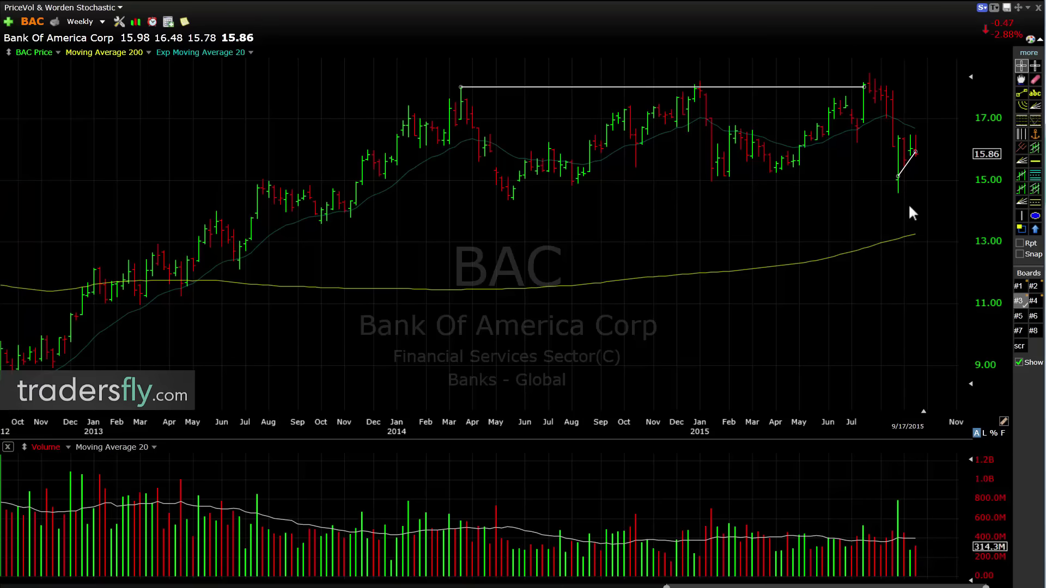
Return the BAC chart to daily bars.
{"action": "key", "text": "d"}
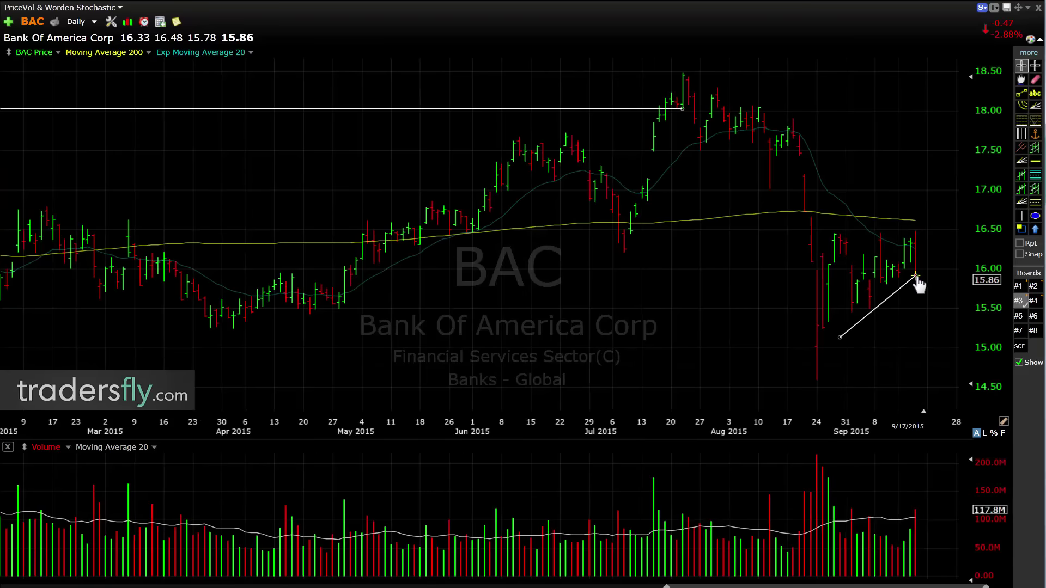